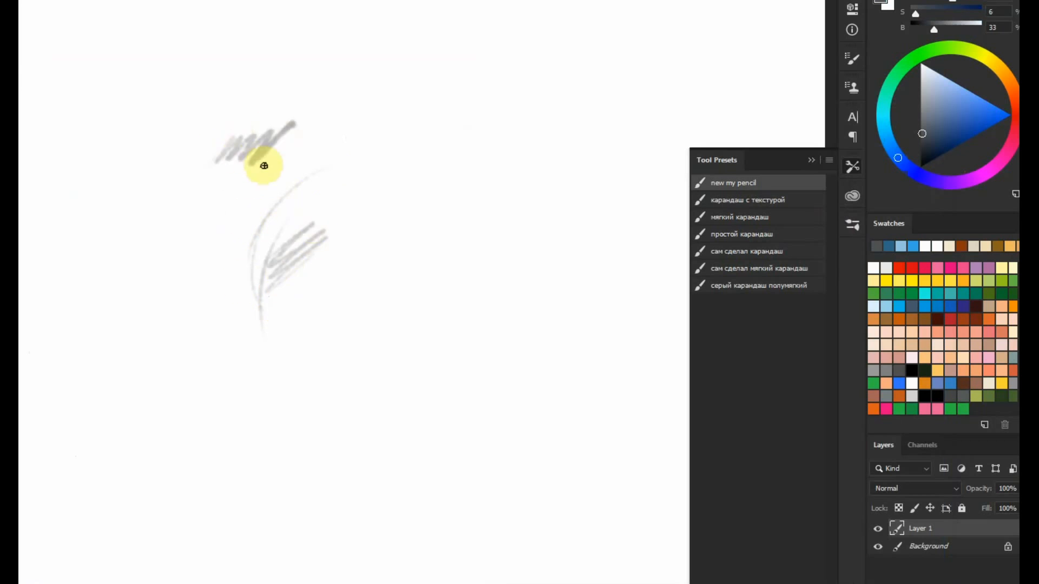
- Sketch the bat's head with large eyes, nose, smile and two tall ears using the "new my pencil" preset
{"action": "left_click_drag", "start_coordinate": [414, 278], "coordinate": [315, 395]}
{"action": "left_click_drag", "start_coordinate": [422, 333], "coordinate": [423, 346]}
{"action": "mouse_move", "coordinate": [339, 379]}
{"action": "left_mouse_down"}
{"action": "mouse_move", "coordinate": [318, 390]}
{"action": "mouse_move", "coordinate": [340, 399]}
{"action": "left_mouse_up"}
{"action": "scroll", "coordinate": [392, 307], "scroll_direction": "down", "scroll_amount": 4}
{"action": "left_click_drag", "start_coordinate": [341, 340], "coordinate": [387, 311]}
{"action": "mouse_move", "coordinate": [401, 334]}
{"action": "left_mouse_down"}
{"action": "mouse_move", "coordinate": [412, 299]}
{"action": "mouse_move", "coordinate": [428, 375]}
{"action": "left_mouse_up"}
{"action": "left_click_drag", "start_coordinate": [404, 336], "coordinate": [415, 363]}
{"action": "left_click_drag", "start_coordinate": [324, 396], "coordinate": [330, 406]}
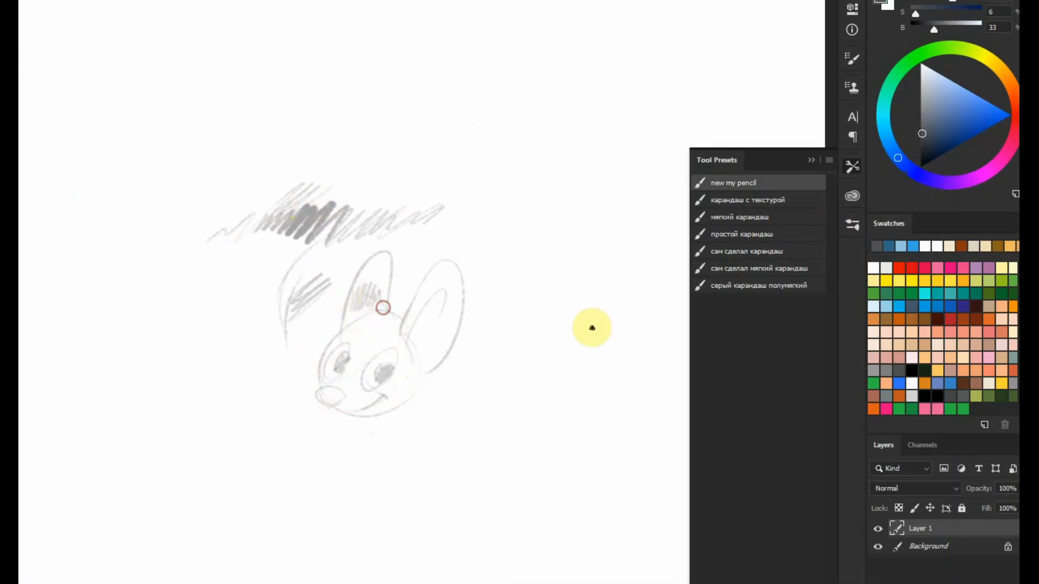
- Try the "карандаш с текстурой" preset in a sample stroke and shade the bat's ears with it
{"action": "left_click", "coordinate": [727, 202]}
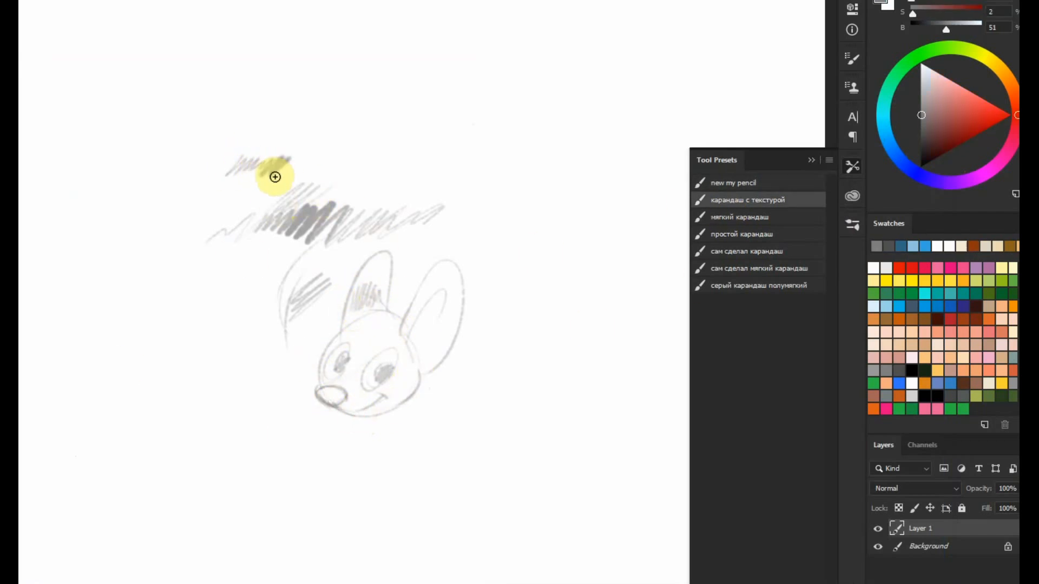
{"action": "left_click_drag", "start_coordinate": [274, 169], "coordinate": [362, 168]}
{"action": "left_click_drag", "start_coordinate": [428, 310], "coordinate": [411, 327]}
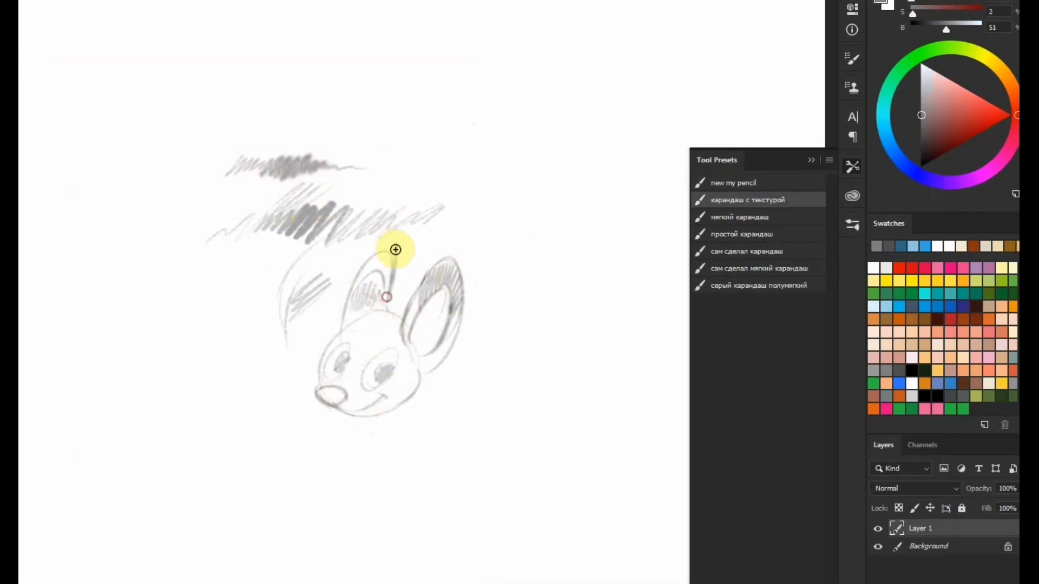
- Make sample strokes with the "мягкий карандаш" preset and sketch the outline of the bat's left wing
{"action": "left_click", "coordinate": [737, 219]}
{"action": "left_click_drag", "start_coordinate": [406, 178], "coordinate": [533, 161]}
{"action": "left_click_drag", "start_coordinate": [368, 185], "coordinate": [546, 162]}
{"action": "mouse_move", "coordinate": [316, 383]}
{"action": "left_mouse_down"}
{"action": "mouse_move", "coordinate": [219, 332]}
{"action": "mouse_move", "coordinate": [134, 470]}
{"action": "left_mouse_up"}
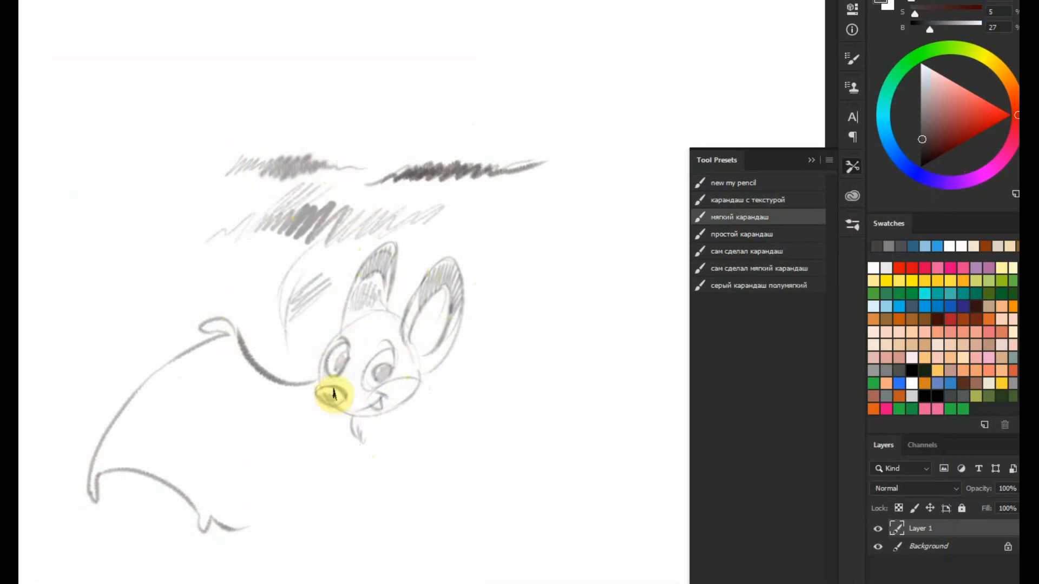
- Darken the bat's head contour and brow and add the inner bone lines of the left wing
{"action": "left_click_drag", "start_coordinate": [338, 404], "coordinate": [425, 379]}
{"action": "left_click_drag", "start_coordinate": [368, 355], "coordinate": [389, 302]}
{"action": "left_click_drag", "start_coordinate": [250, 424], "coordinate": [202, 532]}
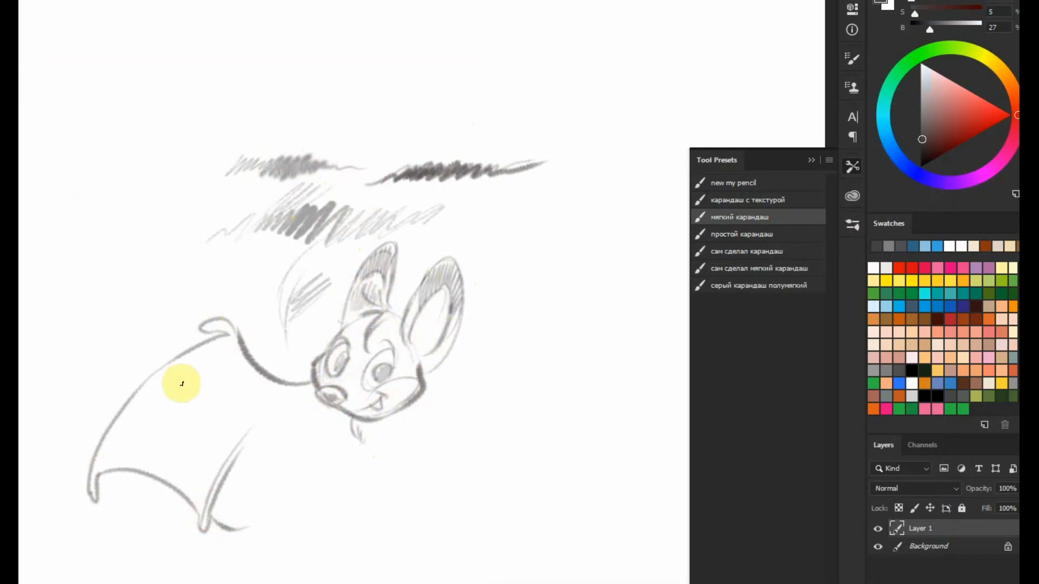
{"action": "left_click_drag", "start_coordinate": [181, 385], "coordinate": [107, 458]}
- Test the "простой карандаш" preset and sketch the right wing, the left wing's ragged lower edge and the belly curve
{"action": "left_click", "coordinate": [747, 233]}
{"action": "left_click_drag", "start_coordinate": [258, 133], "coordinate": [355, 114]}
{"action": "left_click_drag", "start_coordinate": [420, 399], "coordinate": [597, 373]}
{"action": "left_click_drag", "start_coordinate": [524, 374], "coordinate": [541, 360]}
{"action": "left_click_drag", "start_coordinate": [541, 360], "coordinate": [653, 486]}
{"action": "left_click_drag", "start_coordinate": [238, 529], "coordinate": [342, 532]}
{"action": "left_click_drag", "start_coordinate": [357, 441], "coordinate": [427, 505]}
- Test the "сам сделал карандаш" preset, draw the feet and remaining wing edges, and add darker detail to the face and left wing
{"action": "left_click", "coordinate": [730, 253]}
{"action": "left_click_drag", "start_coordinate": [385, 130], "coordinate": [404, 124]}
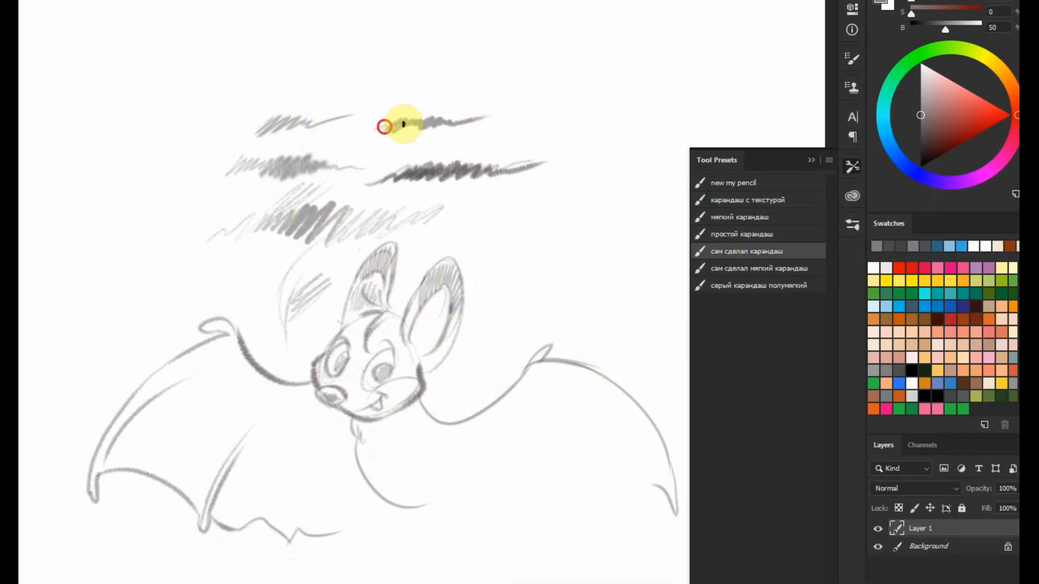
{"action": "mouse_move", "coordinate": [451, 506]}
{"action": "left_mouse_down"}
{"action": "mouse_move", "coordinate": [532, 544]}
{"action": "mouse_move", "coordinate": [600, 556]}
{"action": "left_mouse_up"}
{"action": "left_click_drag", "start_coordinate": [396, 365], "coordinate": [389, 331]}
{"action": "scroll", "coordinate": [427, 299], "scroll_direction": "up", "scroll_amount": 1}
{"action": "left_click_drag", "start_coordinate": [324, 394], "coordinate": [332, 396]}
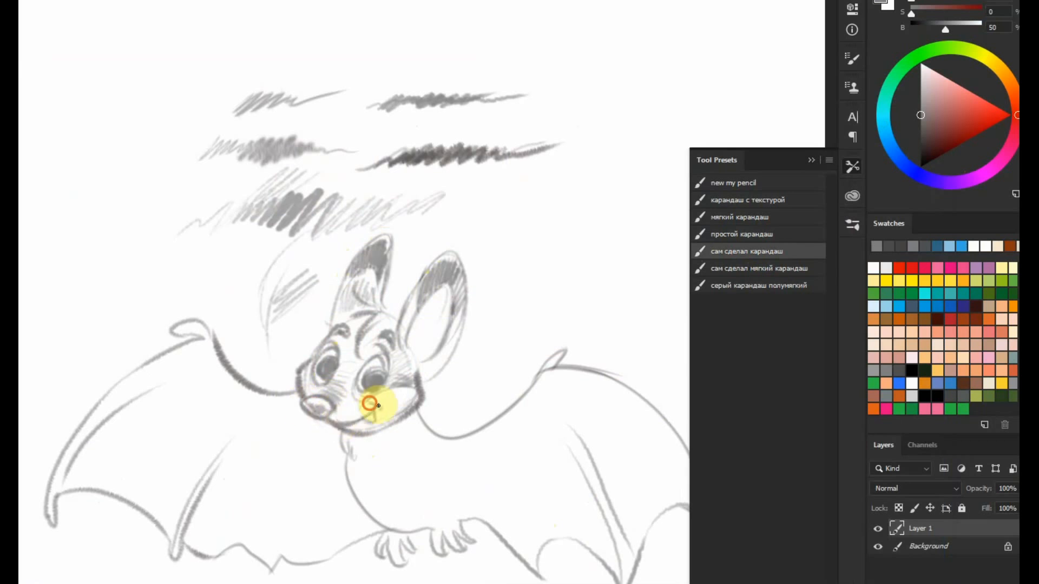
{"action": "left_click_drag", "start_coordinate": [218, 344], "coordinate": [102, 412]}
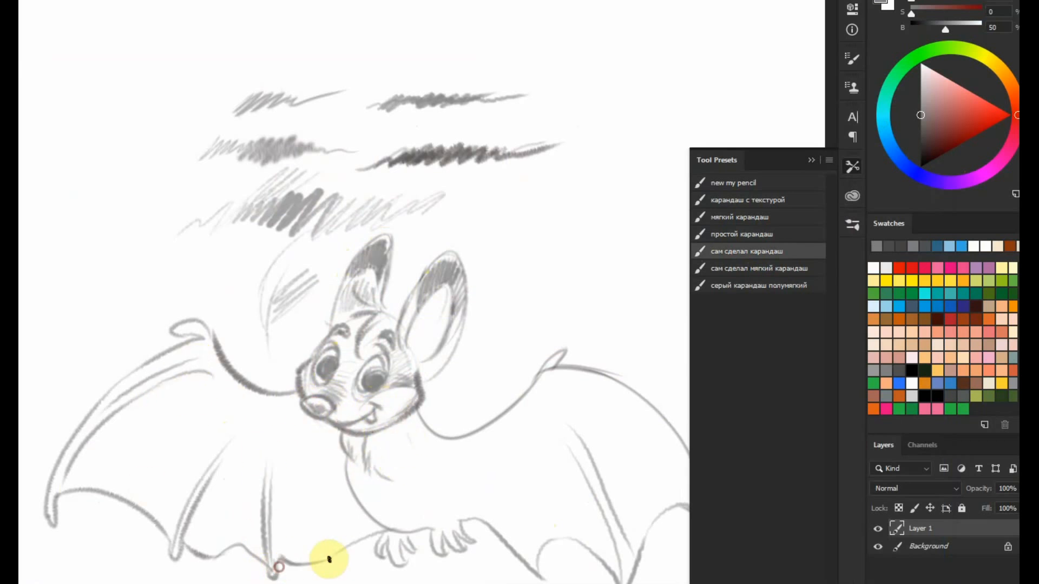
- Test the "сам сделал мягкий карандаш" preset and shade fur strokes over the bat's neck, body and feet
{"action": "left_click", "coordinate": [747, 268]}
{"action": "left_click_drag", "start_coordinate": [471, 214], "coordinate": [558, 204]}
{"action": "left_click_drag", "start_coordinate": [541, 193], "coordinate": [620, 173]}
{"action": "left_click_drag", "start_coordinate": [353, 447], "coordinate": [374, 460]}
{"action": "right_click", "coordinate": [397, 448]}
{"action": "left_click_drag", "start_coordinate": [478, 164], "coordinate": [483, 164]}
{"action": "left_click_drag", "start_coordinate": [384, 447], "coordinate": [395, 472]}
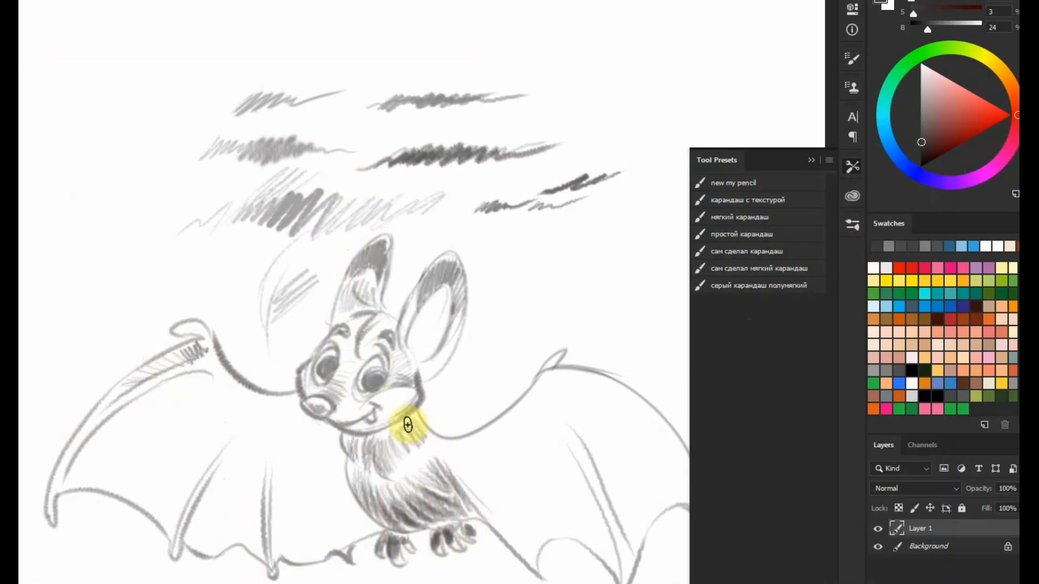
- Redraw the left wing's upper edge as a lower, darker curve that meets the neck
{"action": "left_click_drag", "start_coordinate": [236, 382], "coordinate": [331, 468]}
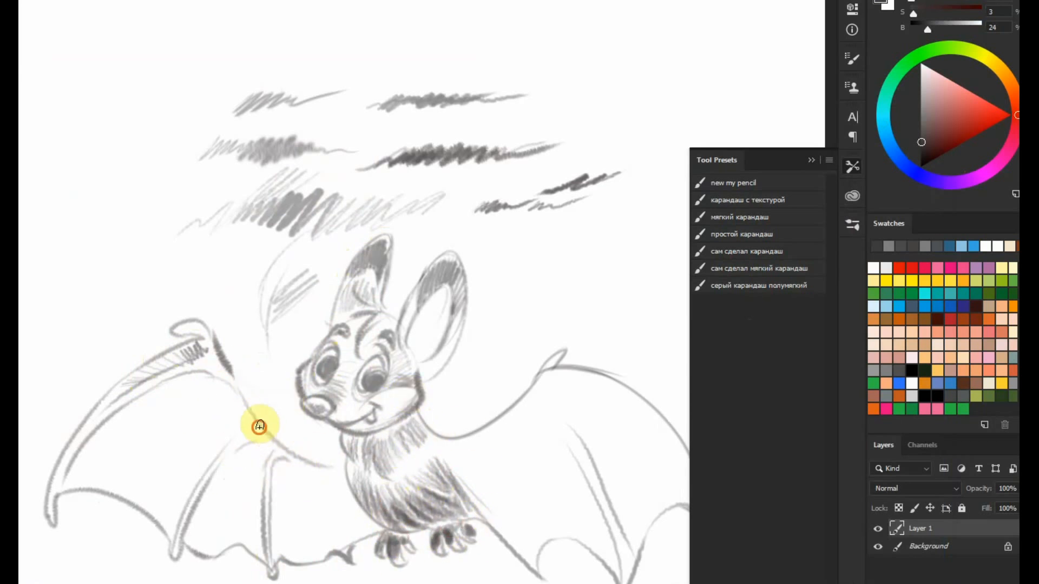
{"action": "left_click_drag", "start_coordinate": [262, 429], "coordinate": [341, 441]}
{"action": "right_click", "coordinate": [384, 425]}
{"action": "left_click_drag", "start_coordinate": [458, 164], "coordinate": [462, 165]}
{"action": "left_click_drag", "start_coordinate": [212, 331], "coordinate": [287, 454]}
- Test the "серый карандаш полумягкий" preset and shade the left wing membrane and the eyes with it
{"action": "left_click", "coordinate": [744, 289]}
{"action": "mouse_move", "coordinate": [527, 243]}
{"action": "left_mouse_down"}
{"action": "mouse_move", "coordinate": [654, 237]}
{"action": "mouse_move", "coordinate": [509, 246]}
{"action": "left_mouse_up"}
{"action": "mouse_move", "coordinate": [293, 465]}
{"action": "left_mouse_down"}
{"action": "mouse_move", "coordinate": [271, 492]}
{"action": "mouse_move", "coordinate": [351, 502]}
{"action": "left_mouse_up"}
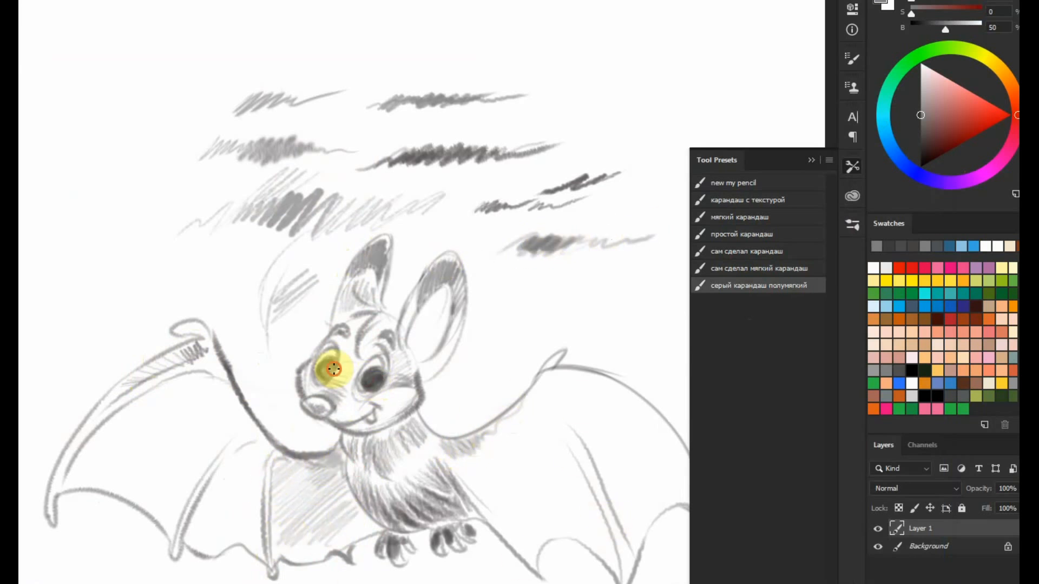
- Delete the pencil tool presets in the Preset Manager and load the "my contour paint brushes 1" set
{"action": "left_click", "coordinate": [829, 160]}
{"action": "left_click", "coordinate": [872, 325]}
{"action": "left_click", "coordinate": [902, 219]}
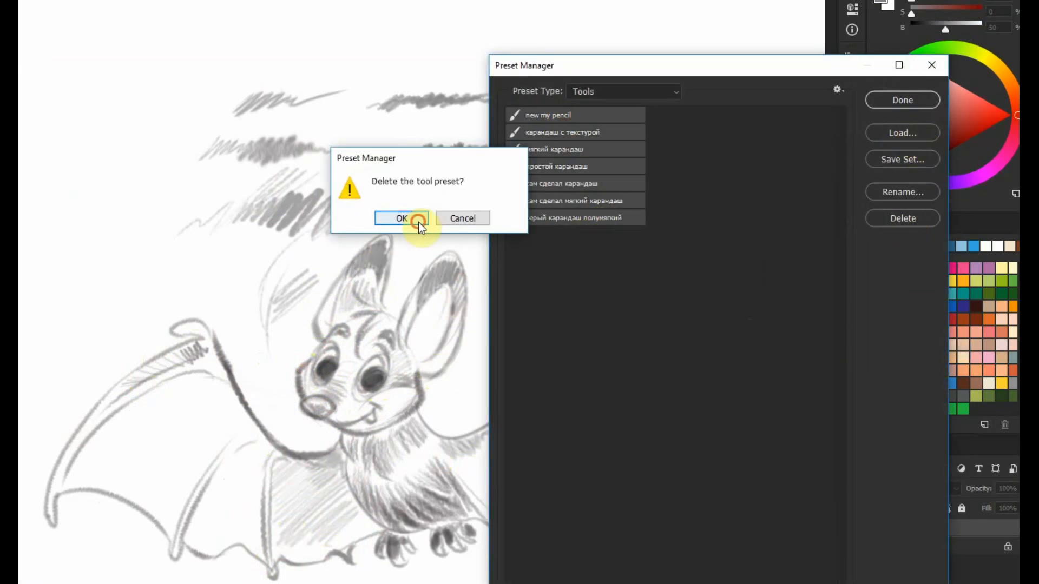
{"action": "left_click", "coordinate": [416, 221]}
{"action": "left_click", "coordinate": [901, 132]}
{"action": "left_click", "coordinate": [249, 165]}
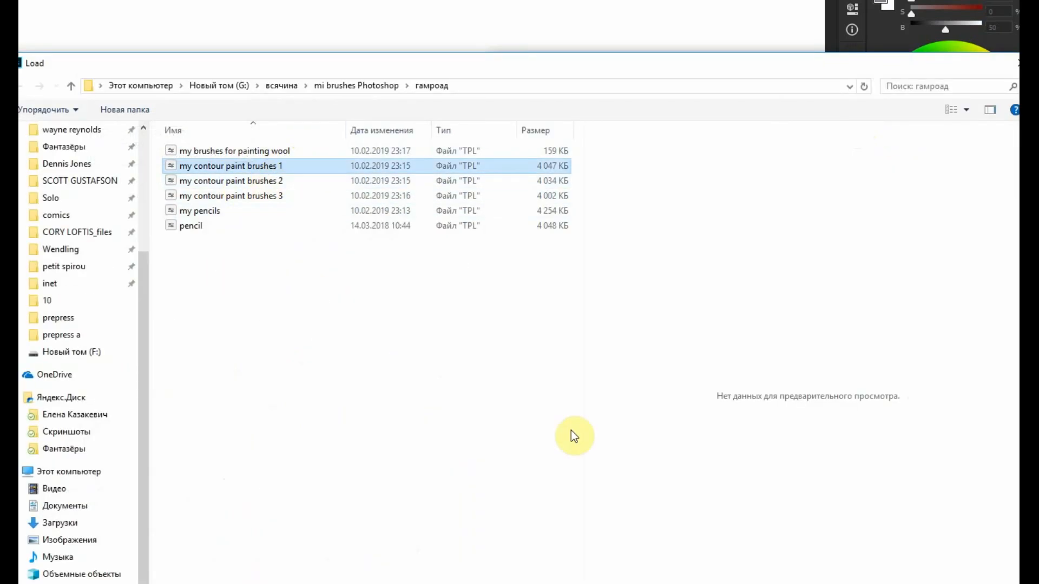
{"action": "left_click", "coordinate": [866, 583]}
{"action": "left_click", "coordinate": [901, 101]}
- Select the pencil test strokes above the bat, delete them and clear the selection
{"action": "left_click_drag", "start_coordinate": [584, 473], "coordinate": [556, 426]}
{"action": "left_click_drag", "start_coordinate": [308, 251], "coordinate": [327, 322]}
{"action": "mouse_move", "coordinate": [214, 304]}
{"action": "left_mouse_down"}
{"action": "mouse_move", "coordinate": [509, 315]}
{"action": "mouse_move", "coordinate": [214, 301]}
{"action": "left_mouse_up"}
{"action": "key", "text": "Delete"}
{"action": "left_click", "coordinate": [346, 396]}
{"action": "key", "text": "ctrl+d"}
- Lower the opacity of the sketch on Layer 1 to 29%
{"action": "left_click_drag", "start_coordinate": [355, 411], "coordinate": [383, 237]}
{"action": "left_click", "coordinate": [1018, 490]}
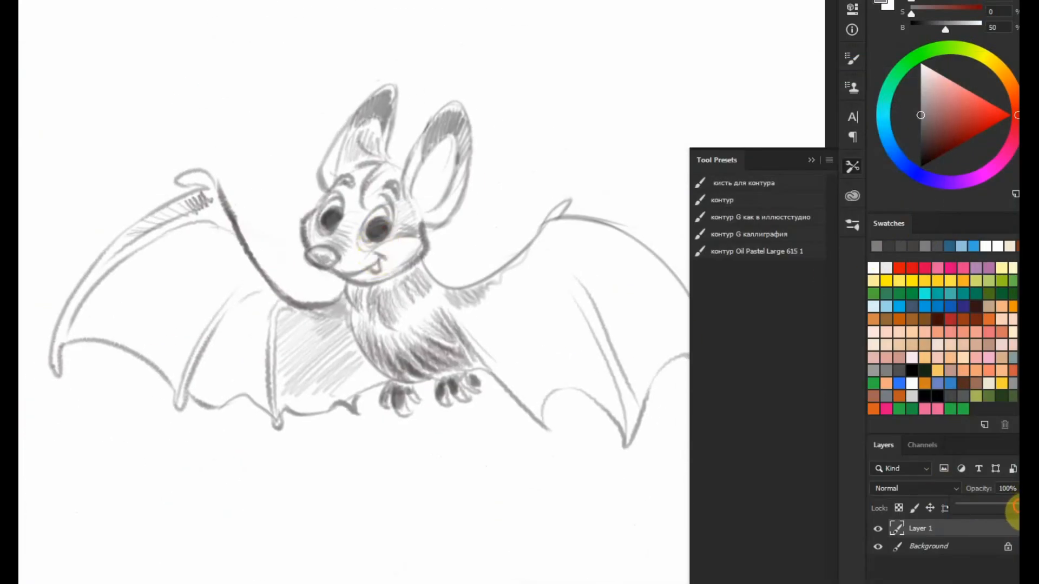
{"action": "left_click_drag", "start_coordinate": [1014, 507], "coordinate": [976, 507]}
- With the "кисть для контура" preset in dark blue-grey, adjust the brush size and ink the left ear on a new layer
{"action": "left_click", "coordinate": [728, 185]}
{"action": "mouse_move", "coordinate": [336, 98]}
{"action": "left_mouse_down"}
{"action": "mouse_move", "coordinate": [290, 253]}
{"action": "mouse_move", "coordinate": [379, 234]}
{"action": "left_mouse_up"}
{"action": "left_click", "coordinate": [924, 147]}
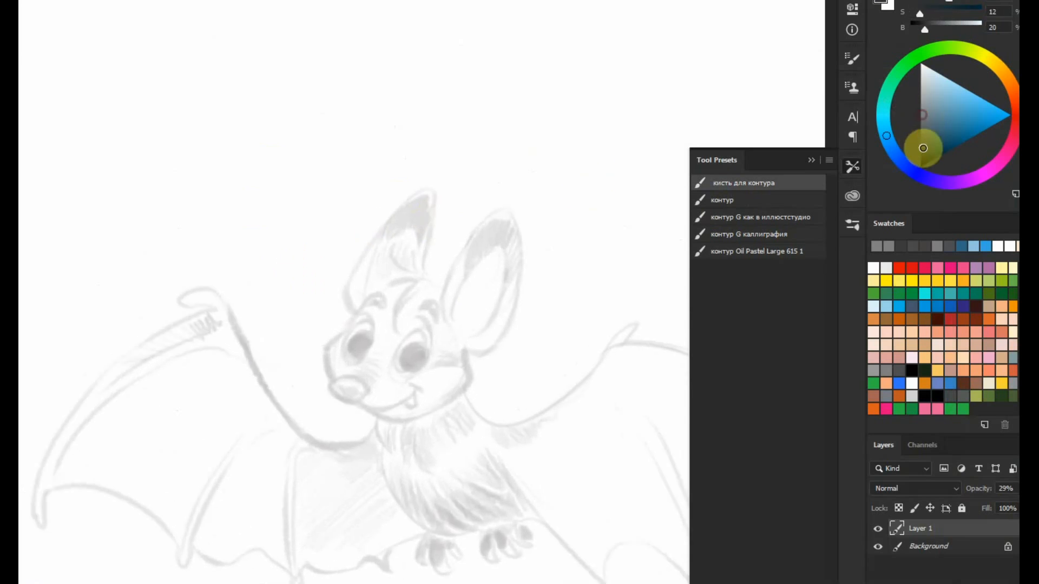
{"action": "key", "text": "ctrl+plus"}
{"action": "left_click_drag", "start_coordinate": [383, 285], "coordinate": [444, 287]}
{"action": "right_click", "coordinate": [457, 281]}
{"action": "left_click_drag", "start_coordinate": [542, 166], "coordinate": [547, 166]}
{"action": "key", "text": "Return"}
{"action": "left_click_drag", "start_coordinate": [442, 285], "coordinate": [348, 262]}
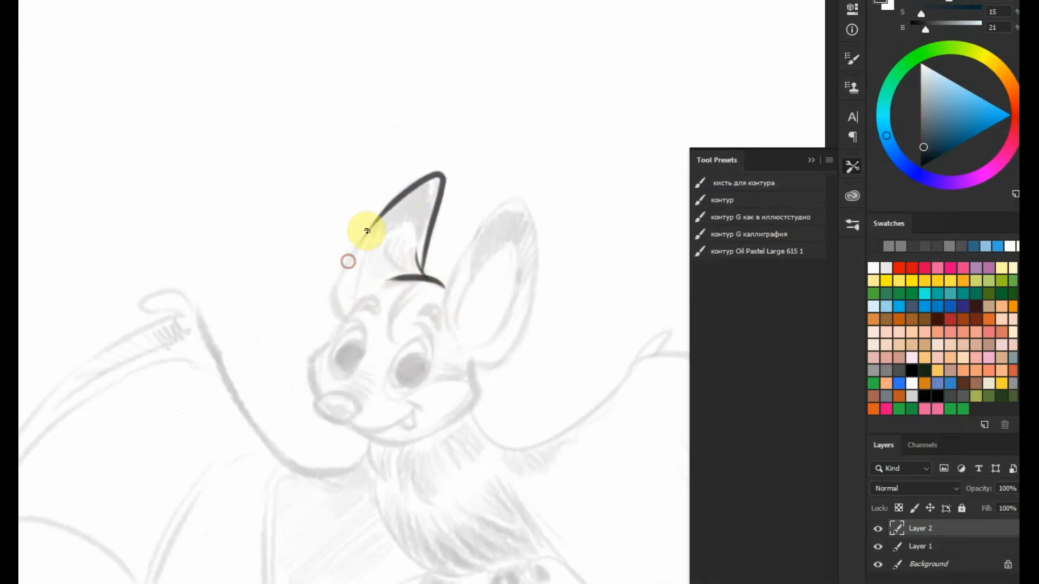
- Draw sample strokes with "кисть для контура" and "контур", and ink the nose, muzzle and eyes with the latter
{"action": "left_click_drag", "start_coordinate": [161, 151], "coordinate": [386, 82]}
{"action": "left_click", "coordinate": [728, 200]}
{"action": "left_click_drag", "start_coordinate": [157, 177], "coordinate": [391, 93]}
{"action": "left_click_drag", "start_coordinate": [346, 427], "coordinate": [366, 433]}
{"action": "left_click_drag", "start_coordinate": [357, 409], "coordinate": [342, 422]}
{"action": "scroll", "coordinate": [352, 367], "scroll_direction": "down", "scroll_amount": 1}
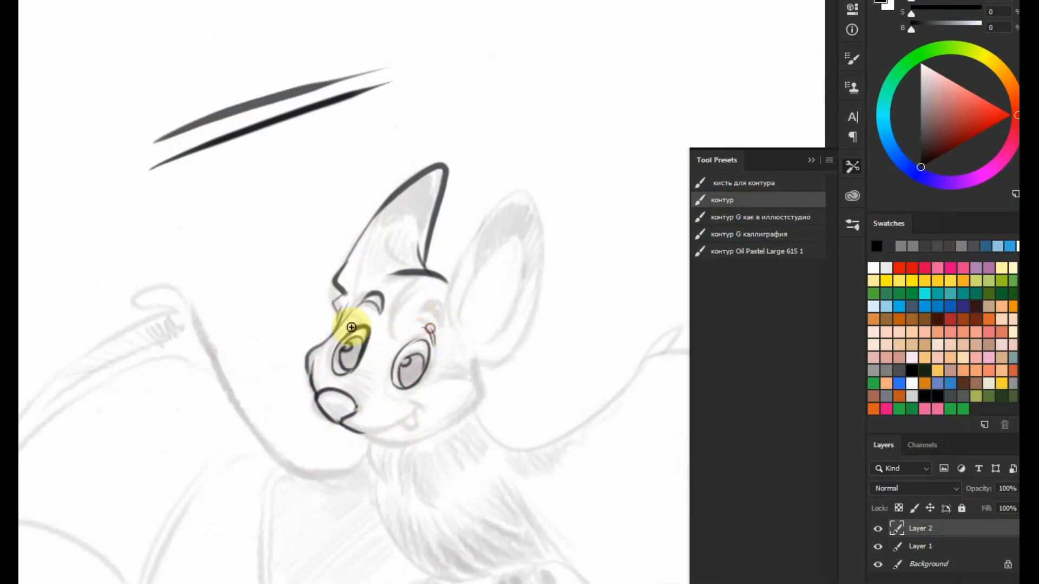
- Test the "контур G как в иллюстстудио" preset, resize it and ink thick outlines around the ears, head and left wing's upper edge
{"action": "left_click", "coordinate": [760, 217]}
{"action": "left_click_drag", "start_coordinate": [143, 200], "coordinate": [478, 75]}
{"action": "right_click", "coordinate": [403, 258]}
{"action": "left_click_drag", "start_coordinate": [530, 168], "coordinate": [526, 167]}
{"action": "mouse_move", "coordinate": [450, 310]}
{"action": "left_mouse_down"}
{"action": "mouse_move", "coordinate": [492, 212]}
{"action": "mouse_move", "coordinate": [494, 360]}
{"action": "mouse_move", "coordinate": [479, 387]}
{"action": "left_mouse_up"}
{"action": "mouse_move", "coordinate": [435, 267]}
{"action": "left_mouse_down"}
{"action": "mouse_move", "coordinate": [431, 166]}
{"action": "mouse_move", "coordinate": [325, 340]}
{"action": "left_mouse_up"}
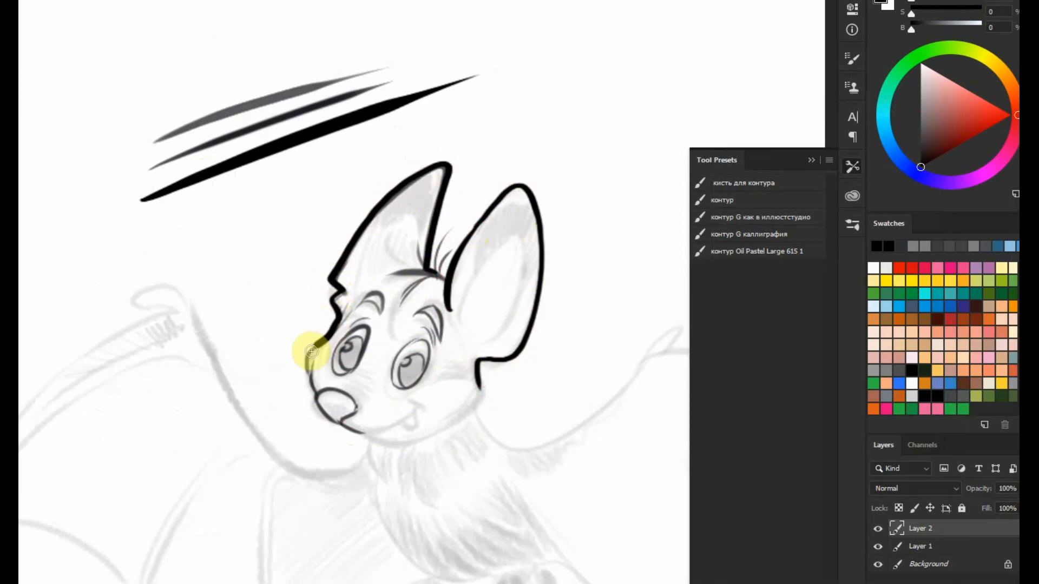
{"action": "left_click_drag", "start_coordinate": [351, 469], "coordinate": [174, 309]}
- With the "контур" preset, ink the right wing's upper edge and the left wing's outer contour and ragged lower edge
{"action": "left_click", "coordinate": [725, 200]}
{"action": "mouse_move", "coordinate": [373, 443]}
{"action": "left_mouse_down"}
{"action": "mouse_move", "coordinate": [415, 445]}
{"action": "mouse_move", "coordinate": [417, 395]}
{"action": "mouse_move", "coordinate": [454, 312]}
{"action": "left_mouse_up"}
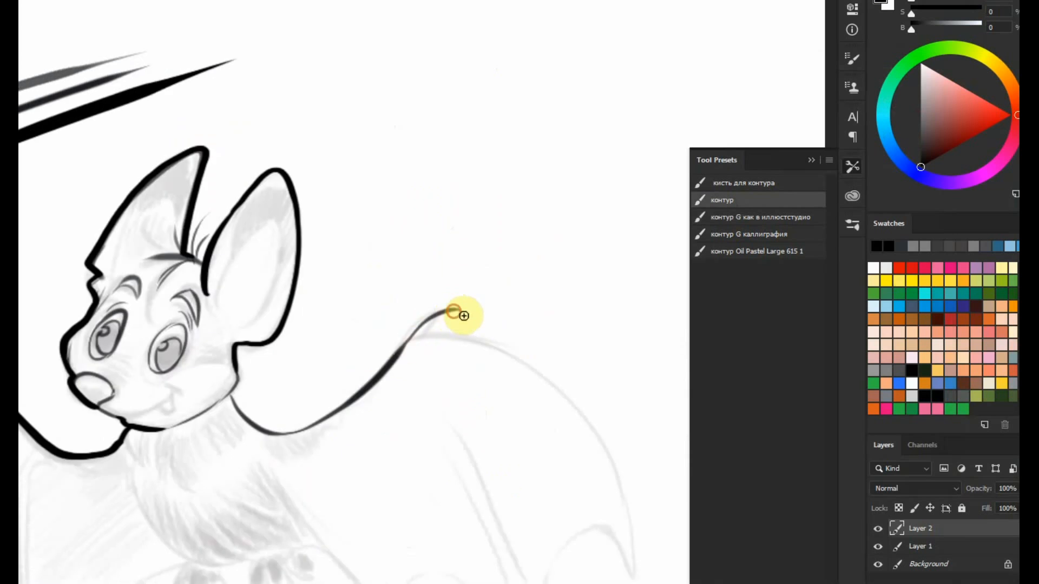
{"action": "left_click_drag", "start_coordinate": [211, 390], "coordinate": [632, 257]}
{"action": "mouse_move", "coordinate": [266, 198]}
{"action": "left_mouse_down"}
{"action": "mouse_move", "coordinate": [144, 398]}
{"action": "mouse_move", "coordinate": [288, 429]}
{"action": "mouse_move", "coordinate": [394, 521]}
{"action": "left_mouse_up"}
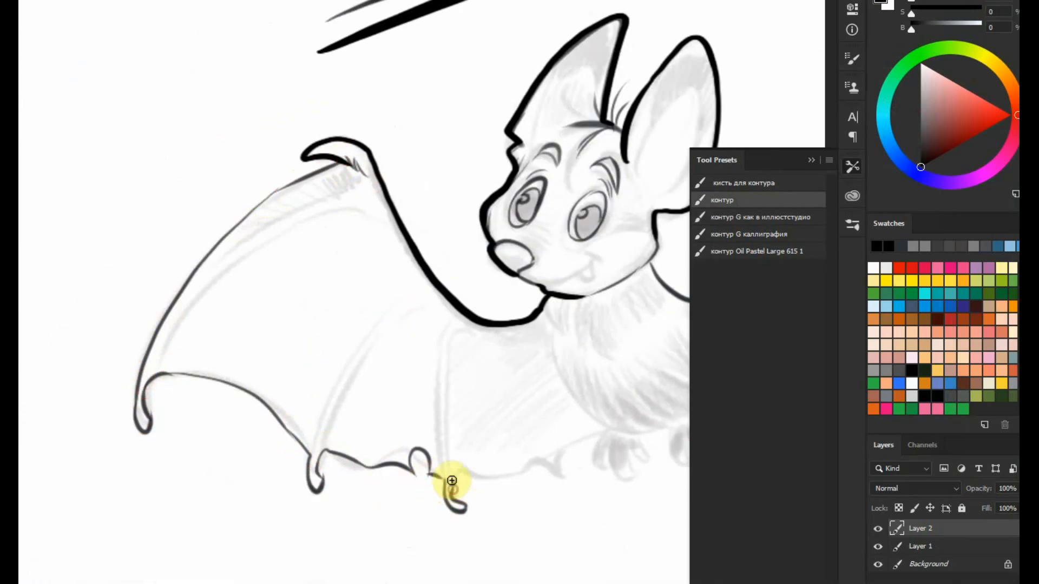
{"action": "left_click_drag", "start_coordinate": [509, 428], "coordinate": [575, 445]}
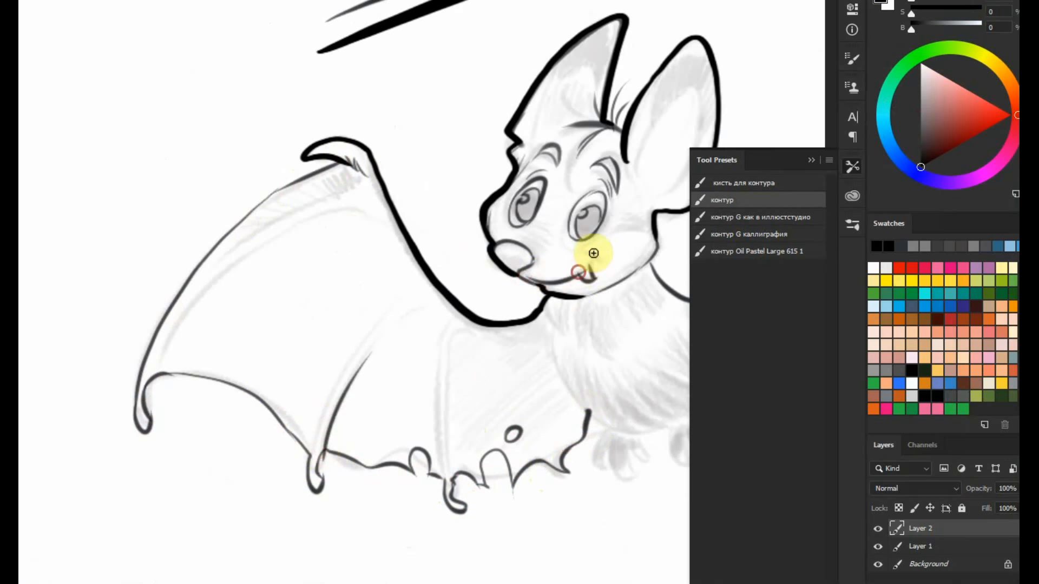
- Ink the pupils, facial folds, nose details and inner contours of both ears
{"action": "left_click_drag", "start_coordinate": [563, 244], "coordinate": [454, 271]}
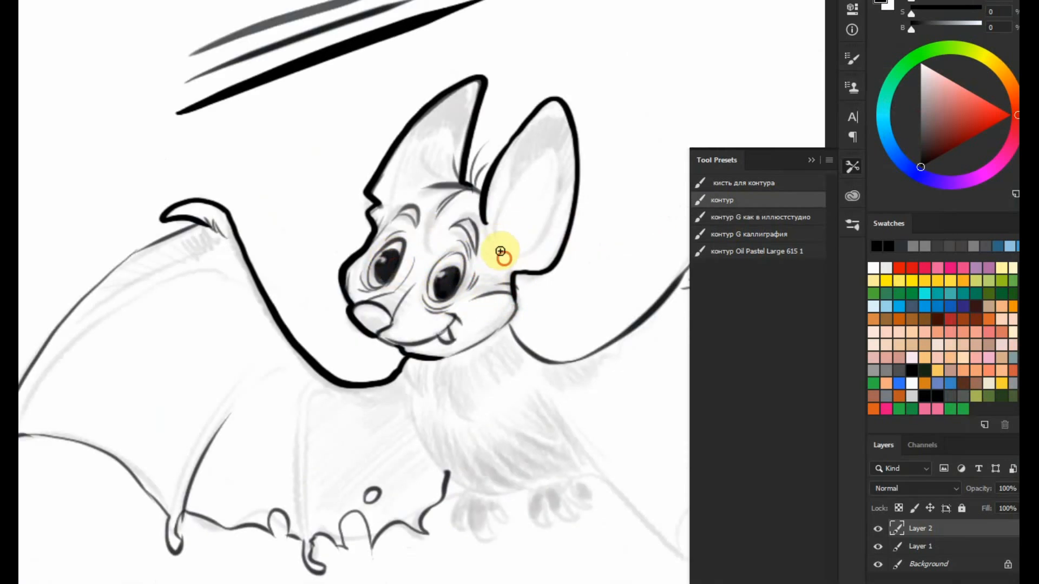
{"action": "left_click_drag", "start_coordinate": [500, 251], "coordinate": [531, 249]}
{"action": "left_click_drag", "start_coordinate": [459, 119], "coordinate": [389, 187]}
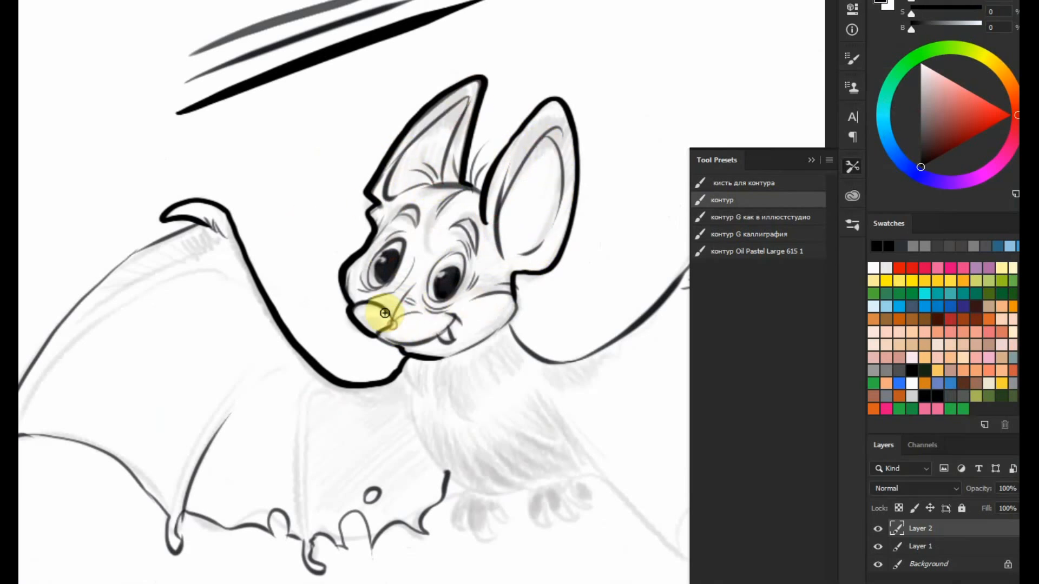
{"action": "left_click_drag", "start_coordinate": [384, 314], "coordinate": [355, 305]}
- Ink the neck and chest fur with short strokes using the "кисть для контура" and "контур" presets
{"action": "left_click", "coordinate": [741, 184]}
{"action": "left_click_drag", "start_coordinate": [508, 344], "coordinate": [524, 366]}
{"action": "left_click_drag", "start_coordinate": [500, 354], "coordinate": [512, 378]}
{"action": "left_click", "coordinate": [735, 201]}
{"action": "left_click_drag", "start_coordinate": [417, 367], "coordinate": [416, 393]}
{"action": "left_click_drag", "start_coordinate": [428, 373], "coordinate": [441, 396]}
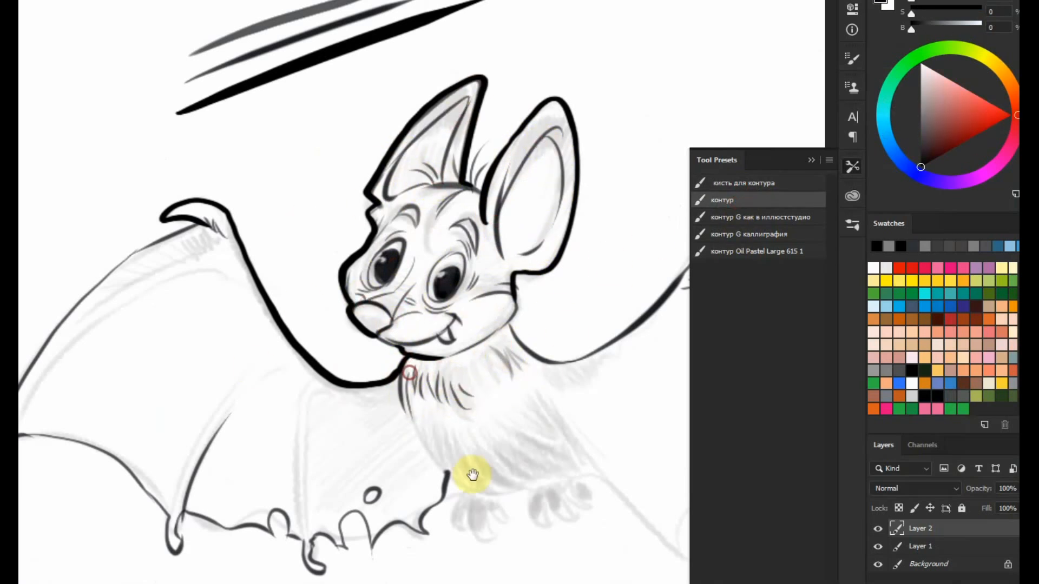
- Ink the left wing's bones, the right wing's claw tip, the body's lower edge and the bat's feet
{"action": "left_click_drag", "start_coordinate": [472, 474], "coordinate": [479, 393]}
{"action": "left_click_drag", "start_coordinate": [310, 325], "coordinate": [309, 457]}
{"action": "left_click_drag", "start_coordinate": [177, 435], "coordinate": [256, 286]}
{"action": "left_click_drag", "start_coordinate": [197, 176], "coordinate": [26, 316]}
{"action": "mouse_move", "coordinate": [370, 394]}
{"action": "left_mouse_down"}
{"action": "mouse_move", "coordinate": [269, 372]}
{"action": "mouse_move", "coordinate": [128, 369]}
{"action": "left_mouse_up"}
{"action": "left_click_drag", "start_coordinate": [173, 300], "coordinate": [184, 353]}
{"action": "left_click_drag", "start_coordinate": [188, 339], "coordinate": [213, 366]}
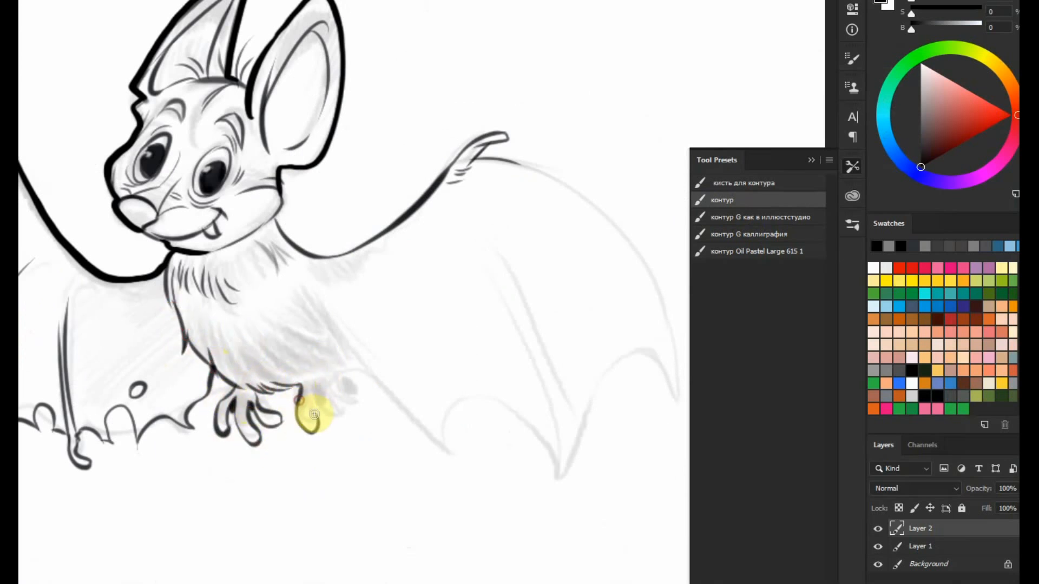
{"action": "left_click_drag", "start_coordinate": [334, 375], "coordinate": [345, 399]}
- Ink the right wing's outer contour, ragged lower edge, holes and inner bones, and complete the left wing's bone lines
{"action": "left_click_drag", "start_coordinate": [425, 348], "coordinate": [279, 354]}
{"action": "left_click_drag", "start_coordinate": [273, 222], "coordinate": [171, 278]}
{"action": "mouse_move", "coordinate": [190, 378]}
{"action": "left_mouse_down"}
{"action": "mouse_move", "coordinate": [216, 370]}
{"action": "mouse_move", "coordinate": [298, 459]}
{"action": "left_mouse_up"}
{"action": "mouse_move", "coordinate": [299, 457]}
{"action": "left_mouse_down"}
{"action": "mouse_move", "coordinate": [305, 431]}
{"action": "mouse_move", "coordinate": [334, 397]}
{"action": "left_mouse_up"}
{"action": "left_click_drag", "start_coordinate": [267, 366], "coordinate": [288, 362]}
{"action": "mouse_move", "coordinate": [334, 397]}
{"action": "left_mouse_down"}
{"action": "mouse_move", "coordinate": [411, 456]}
{"action": "mouse_move", "coordinate": [345, 267]}
{"action": "left_mouse_up"}
{"action": "left_click_drag", "start_coordinate": [311, 245], "coordinate": [387, 378]}
{"action": "left_click_drag", "start_coordinate": [222, 279], "coordinate": [332, 363]}
{"action": "left_click_drag", "start_coordinate": [238, 276], "coordinate": [339, 344]}
{"action": "left_click_drag", "start_coordinate": [438, 328], "coordinate": [355, 401]}
{"action": "mouse_move", "coordinate": [344, 533]}
{"action": "left_mouse_down"}
{"action": "mouse_move", "coordinate": [457, 507]}
{"action": "mouse_move", "coordinate": [290, 241]}
{"action": "mouse_move", "coordinate": [303, 263]}
{"action": "left_mouse_up"}
{"action": "left_click_drag", "start_coordinate": [178, 339], "coordinate": [518, 317]}
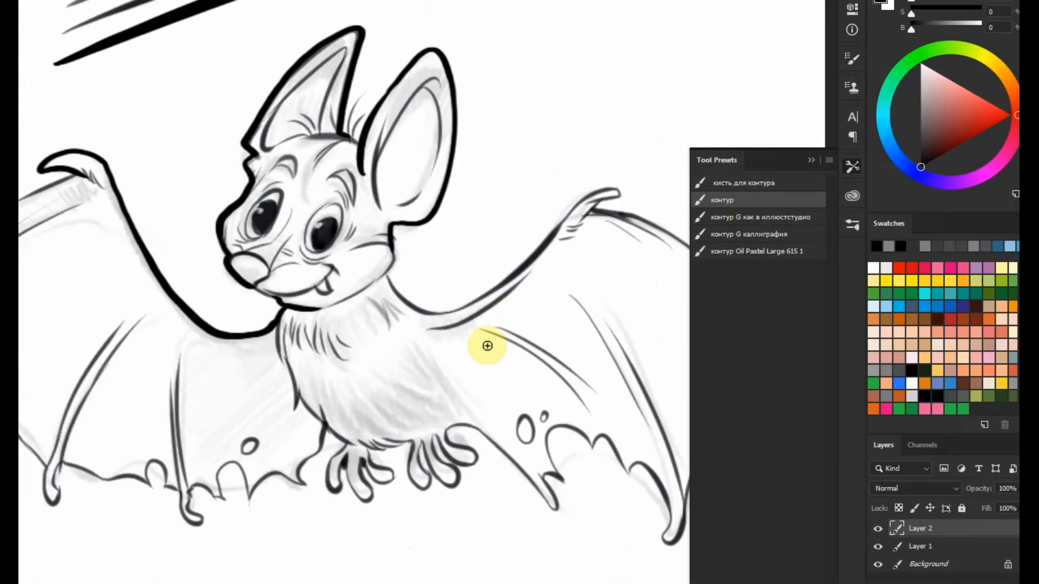
- Test the "контур G каллиграфия" preset, reduce its size and thicken the ragged lower edge of the left wing
{"action": "left_click", "coordinate": [720, 236]}
{"action": "left_click_drag", "start_coordinate": [620, 269], "coordinate": [651, 391]}
{"action": "left_click_drag", "start_coordinate": [104, 204], "coordinate": [501, 54]}
{"action": "right_click", "coordinate": [417, 135]}
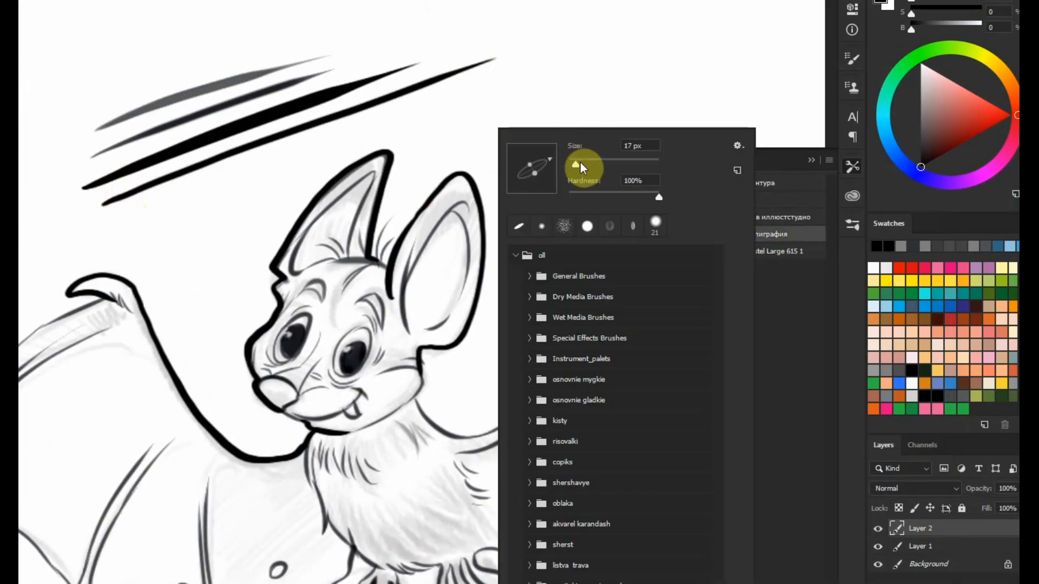
{"action": "left_click_drag", "start_coordinate": [582, 159], "coordinate": [576, 158]}
{"action": "left_click", "coordinate": [455, 225]}
{"action": "left_click_drag", "start_coordinate": [398, 501], "coordinate": [426, 288]}
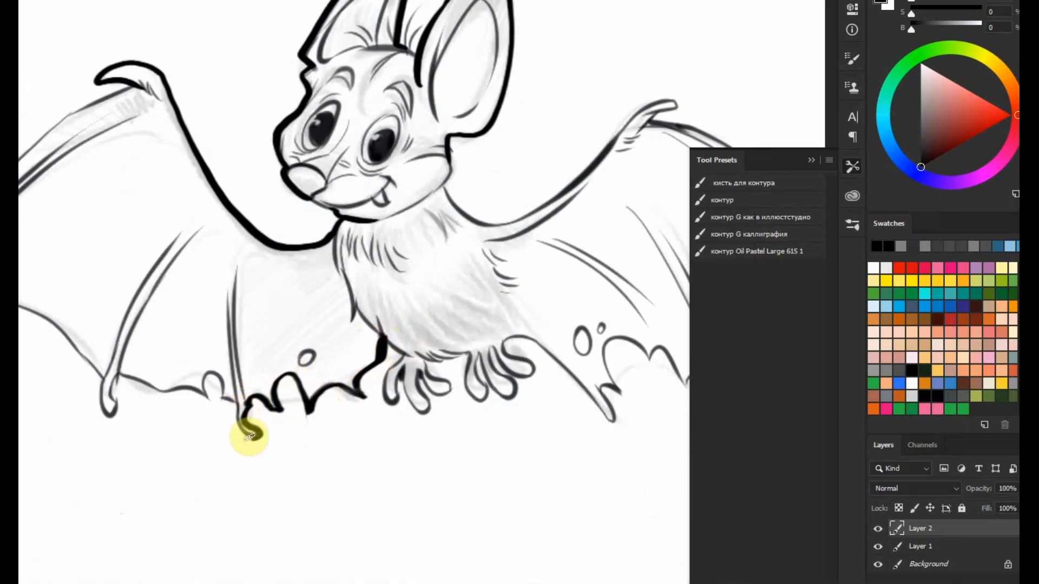
{"action": "left_click_drag", "start_coordinate": [255, 439], "coordinate": [205, 397]}
- Test the "контур Oil Pastel Large 615 1" preset, adjust its size and thicken the left wing's outline and the body's lower edge
{"action": "left_click", "coordinate": [736, 251]}
{"action": "left_click_drag", "start_coordinate": [388, 116], "coordinate": [435, 407]}
{"action": "left_click_drag", "start_coordinate": [125, 210], "coordinate": [454, 83]}
{"action": "right_click", "coordinate": [437, 128]}
{"action": "left_click_drag", "start_coordinate": [513, 167], "coordinate": [514, 167]}
{"action": "mouse_move", "coordinate": [172, 389]}
{"action": "left_mouse_down"}
{"action": "mouse_move", "coordinate": [452, 193]}
{"action": "mouse_move", "coordinate": [271, 436]}
{"action": "left_mouse_up"}
{"action": "left_click_drag", "start_coordinate": [353, 339], "coordinate": [189, 280]}
{"action": "mouse_move", "coordinate": [120, 332]}
{"action": "left_mouse_down"}
{"action": "mouse_move", "coordinate": [173, 339]}
{"action": "mouse_move", "coordinate": [267, 411]}
{"action": "left_mouse_up"}
{"action": "mouse_move", "coordinate": [328, 287]}
{"action": "left_mouse_down"}
{"action": "mouse_move", "coordinate": [271, 453]}
{"action": "mouse_move", "coordinate": [280, 430]}
{"action": "left_mouse_up"}
{"action": "mouse_move", "coordinate": [282, 410]}
{"action": "left_mouse_down"}
{"action": "mouse_move", "coordinate": [317, 427]}
{"action": "mouse_move", "coordinate": [365, 428]}
{"action": "left_mouse_up"}
{"action": "left_click_drag", "start_coordinate": [548, 374], "coordinate": [354, 386]}
{"action": "mouse_move", "coordinate": [354, 386]}
{"action": "left_mouse_down"}
{"action": "mouse_move", "coordinate": [368, 401]}
{"action": "mouse_move", "coordinate": [421, 404]}
{"action": "left_mouse_up"}
- Thicken the outlines of the bat's feet and toes with the "контур G как в иллюстстудио" preset
{"action": "left_click", "coordinate": [743, 221]}
{"action": "right_click", "coordinate": [400, 414]}
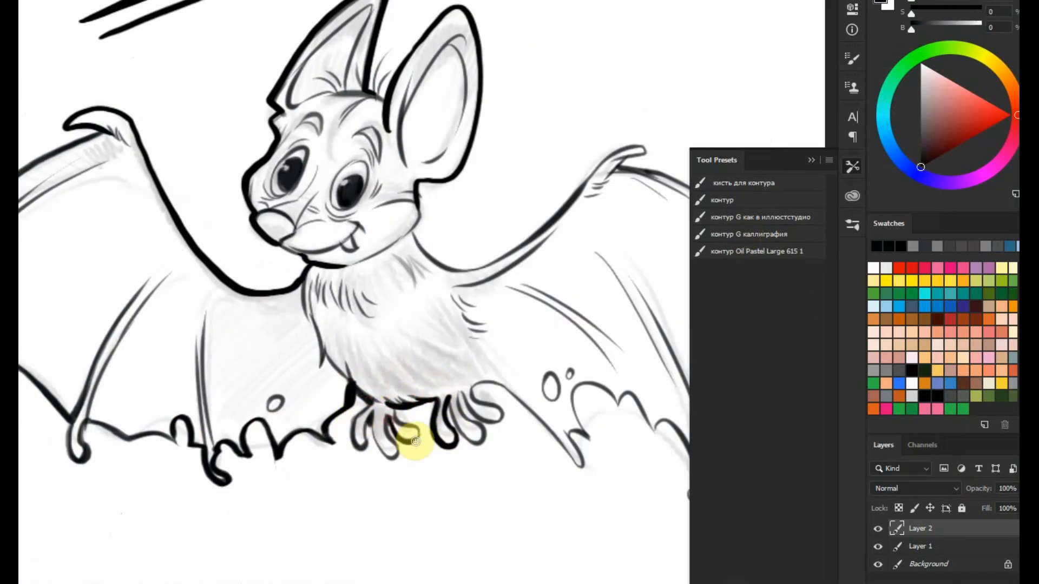
{"action": "left_click_drag", "start_coordinate": [390, 440], "coordinate": [400, 453]}
{"action": "left_click_drag", "start_coordinate": [355, 415], "coordinate": [370, 437]}
{"action": "mouse_move", "coordinate": [451, 408]}
{"action": "left_mouse_down"}
{"action": "mouse_move", "coordinate": [329, 418]}
{"action": "mouse_move", "coordinate": [378, 395]}
{"action": "left_mouse_up"}
{"action": "left_click_drag", "start_coordinate": [480, 413], "coordinate": [353, 322]}
- Thicken the right wing's outer contour and the line under the cheek, and hide the Layer 1 sketch
{"action": "left_click_drag", "start_coordinate": [248, 304], "coordinate": [326, 362]}
{"action": "mouse_move", "coordinate": [442, 367]}
{"action": "left_mouse_down"}
{"action": "mouse_move", "coordinate": [529, 294]}
{"action": "mouse_move", "coordinate": [575, 297]}
{"action": "mouse_move", "coordinate": [382, 97]}
{"action": "mouse_move", "coordinate": [559, 395]}
{"action": "left_mouse_up"}
{"action": "mouse_move", "coordinate": [544, 384]}
{"action": "left_mouse_down"}
{"action": "mouse_move", "coordinate": [549, 366]}
{"action": "mouse_move", "coordinate": [338, 448]}
{"action": "left_mouse_up"}
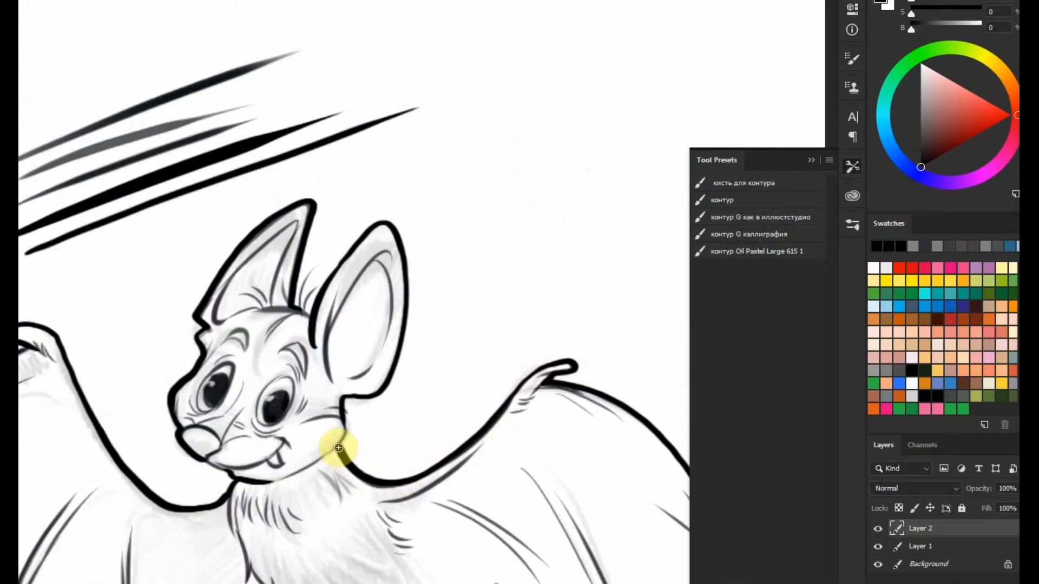
{"action": "mouse_move", "coordinate": [378, 390]}
{"action": "left_mouse_down"}
{"action": "mouse_move", "coordinate": [410, 267]}
{"action": "mouse_move", "coordinate": [387, 222]}
{"action": "left_mouse_up"}
{"action": "scroll", "coordinate": [271, 312], "scroll_direction": "down", "scroll_amount": 3}
{"action": "left_click_drag", "start_coordinate": [359, 507], "coordinate": [427, 352]}
{"action": "left_click", "coordinate": [877, 547]}
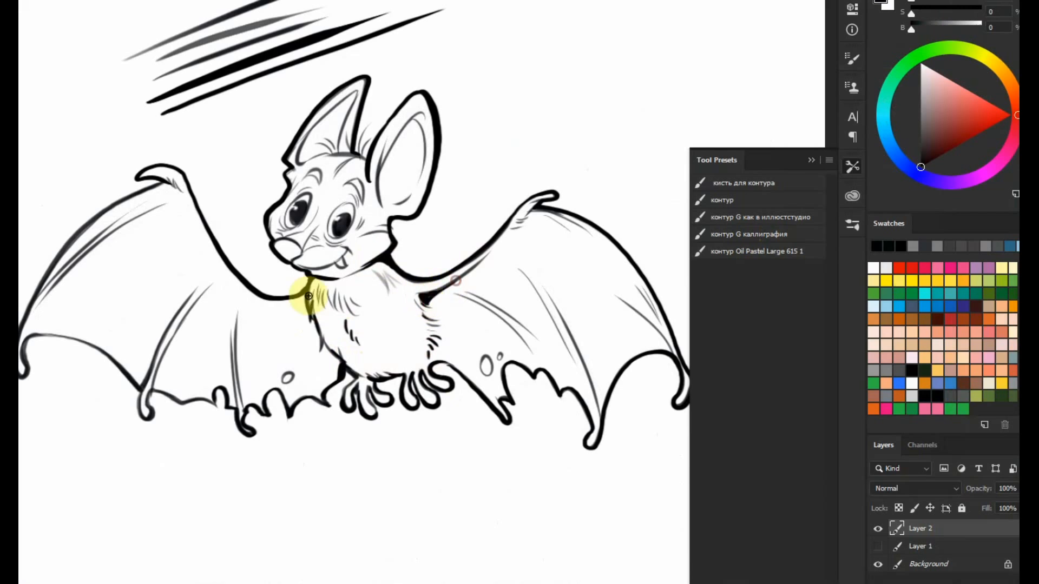
- Add thick contour accents beneath the left wing's arm where it joins the membrane
{"action": "left_click_drag", "start_coordinate": [470, 414], "coordinate": [431, 310]}
{"action": "left_click_drag", "start_coordinate": [331, 180], "coordinate": [362, 360]}
{"action": "key", "text": "l"}
{"action": "left_click_drag", "start_coordinate": [189, 301], "coordinate": [193, 304]}
{"action": "key", "text": "Delete"}
{"action": "key", "text": "ctrl+d"}
{"action": "left_click_drag", "start_coordinate": [610, 465], "coordinate": [538, 404]}
{"action": "key", "text": "ctrl+z"}
{"action": "key", "text": "ctrl+z"}
{"action": "key", "text": "ctrl+z"}
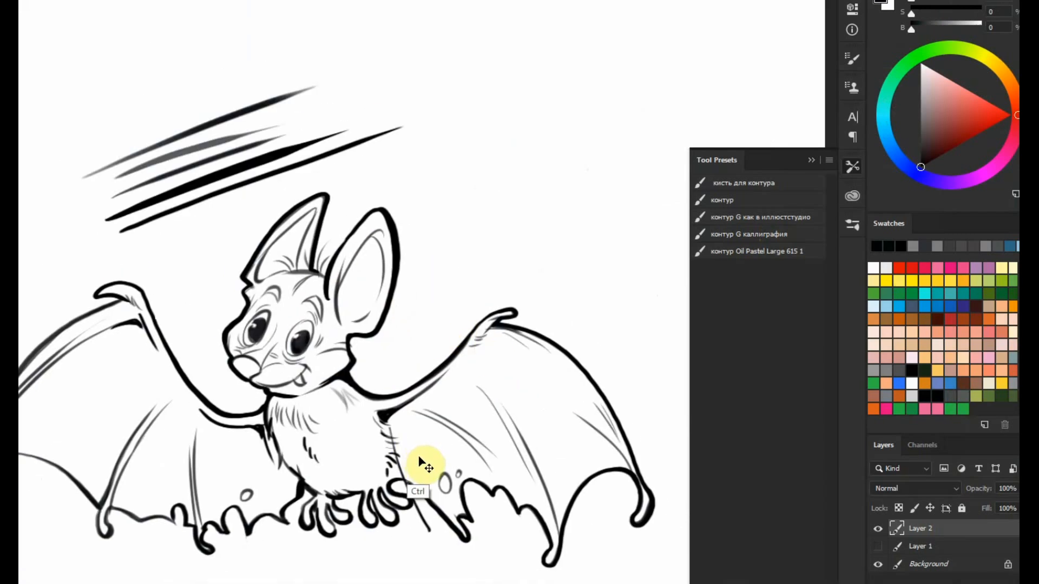
{"action": "key", "text": "ctrl+z"}
- Lasso the brush test strokes above the bat, delete them and clear the selection
{"action": "mouse_move", "coordinate": [472, 123]}
{"action": "left_mouse_down"}
{"action": "mouse_move", "coordinate": [131, 107]}
{"action": "mouse_move", "coordinate": [402, 185]}
{"action": "left_mouse_up"}
{"action": "key", "text": "Delete"}
{"action": "left_click", "coordinate": [413, 195]}
{"action": "left_click_drag", "start_coordinate": [341, 372], "coordinate": [435, 377]}
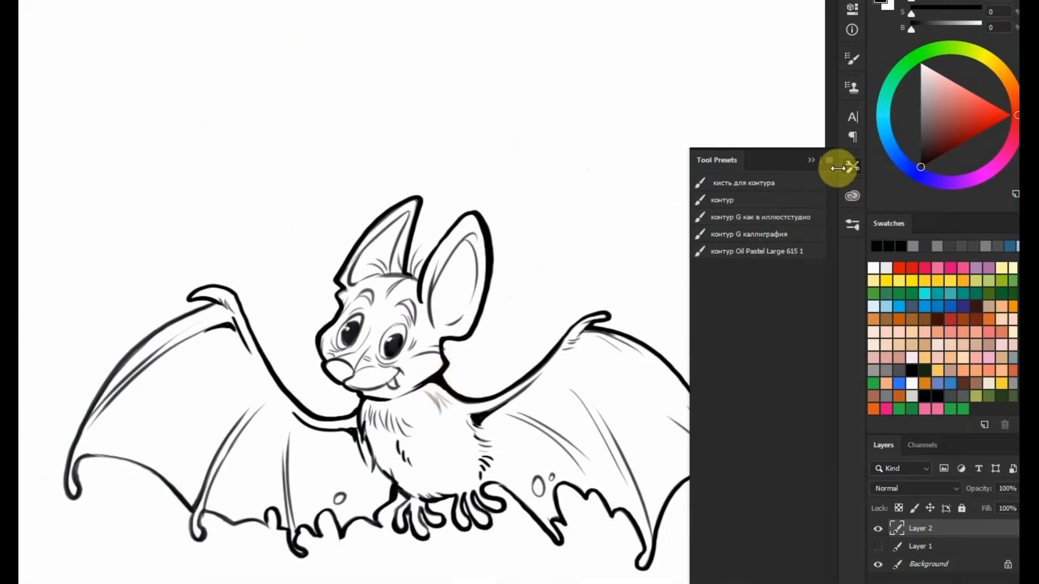
- Delete all the loaded contour brush presets in the Preset Manager
{"action": "left_click", "coordinate": [829, 161]}
{"action": "left_click", "coordinate": [860, 393]}
{"action": "left_click", "coordinate": [562, 116]}
{"action": "left_click", "coordinate": [613, 184], "text": "shift"}
{"action": "left_click", "coordinate": [904, 218]}
{"action": "key", "text": "Return"}
- Load the "my brushes for painting wool" tool preset file and close the Preset Manager
{"action": "left_click", "coordinate": [902, 132]}
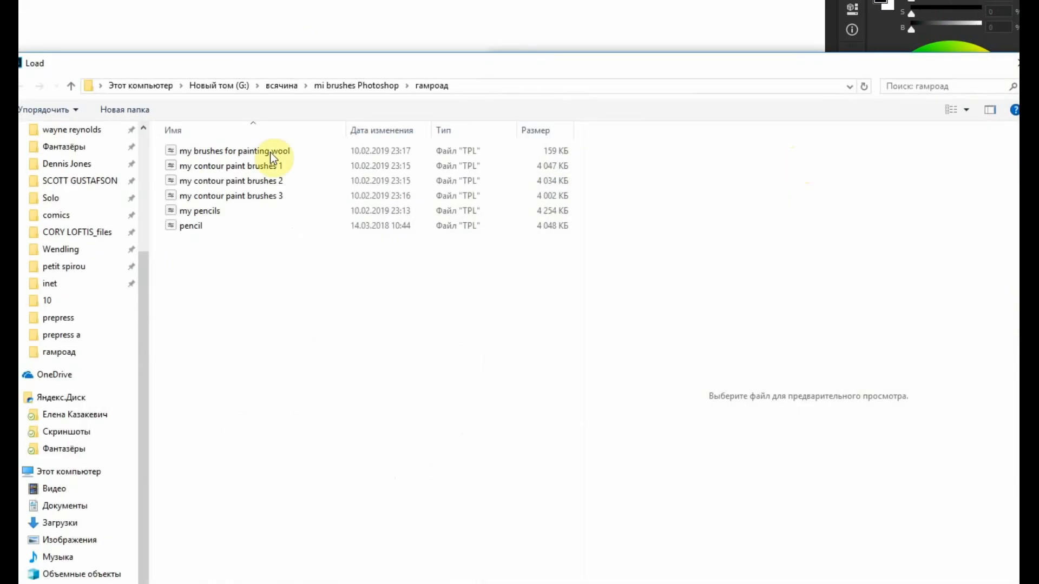
{"action": "left_click", "coordinate": [235, 151]}
{"action": "left_click", "coordinate": [893, 583]}
{"action": "left_click", "coordinate": [905, 100]}
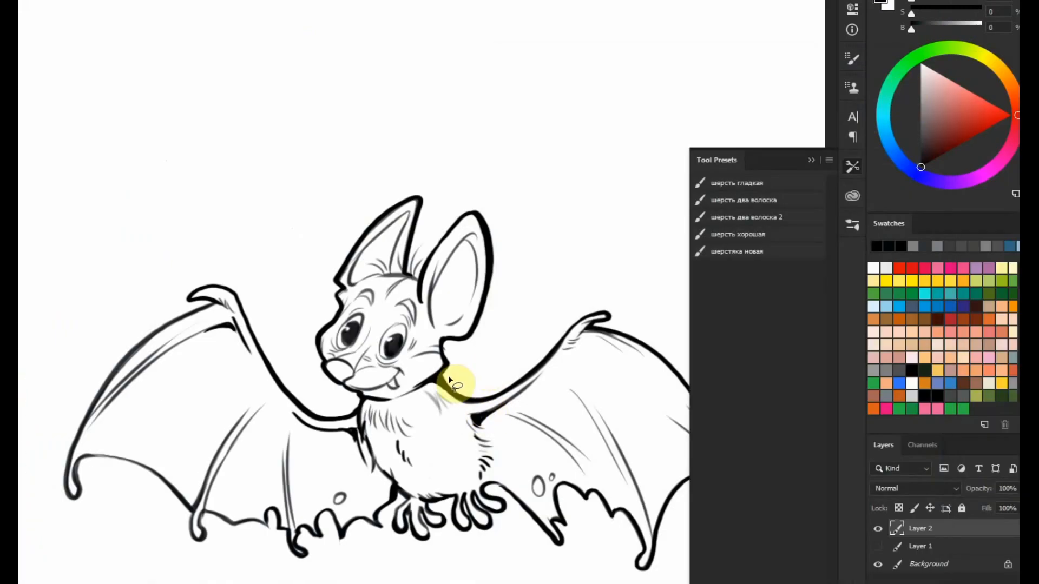
- Add a new layer directly above the Layer 1 sketch and beneath the inked Layer 2
{"action": "scroll", "coordinate": [482, 368], "scroll_direction": "down", "scroll_amount": 1}
{"action": "left_click", "coordinate": [919, 548]}
{"action": "left_click", "coordinate": [985, 583]}
- Set the foreground colour to a muted tan and fill the Background layer with it
{"action": "left_click_drag", "start_coordinate": [924, 102], "coordinate": [924, 92]}
{"action": "left_click", "coordinate": [1010, 82]}
{"action": "left_click", "coordinate": [935, 110]}
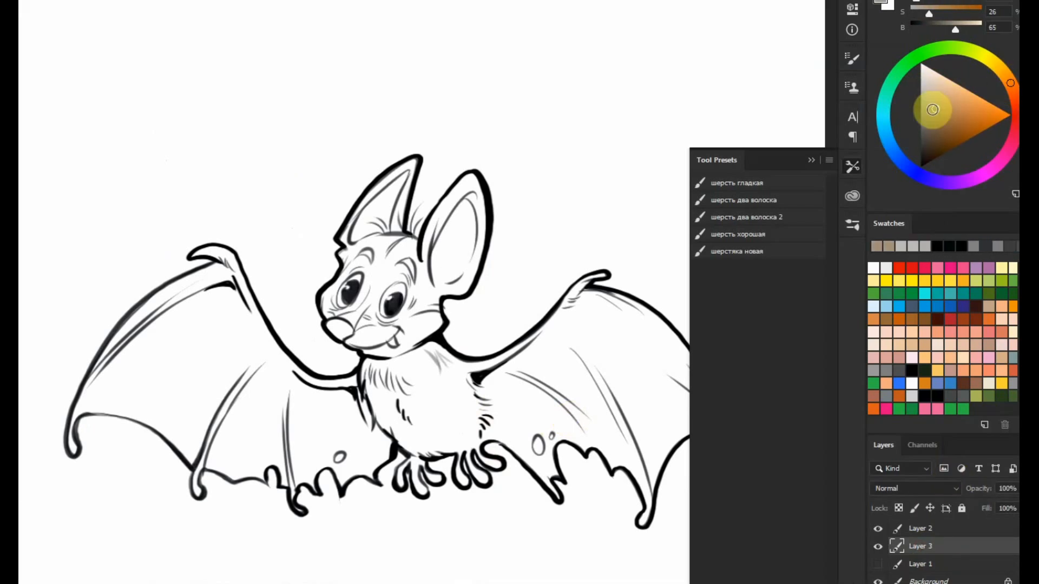
{"action": "left_click", "coordinate": [956, 580]}
{"action": "key", "text": "alt+BackSpace"}
- Adjust the inked Layer 2's blending mode and add a new layer above it for the fur
{"action": "left_click", "coordinate": [920, 529]}
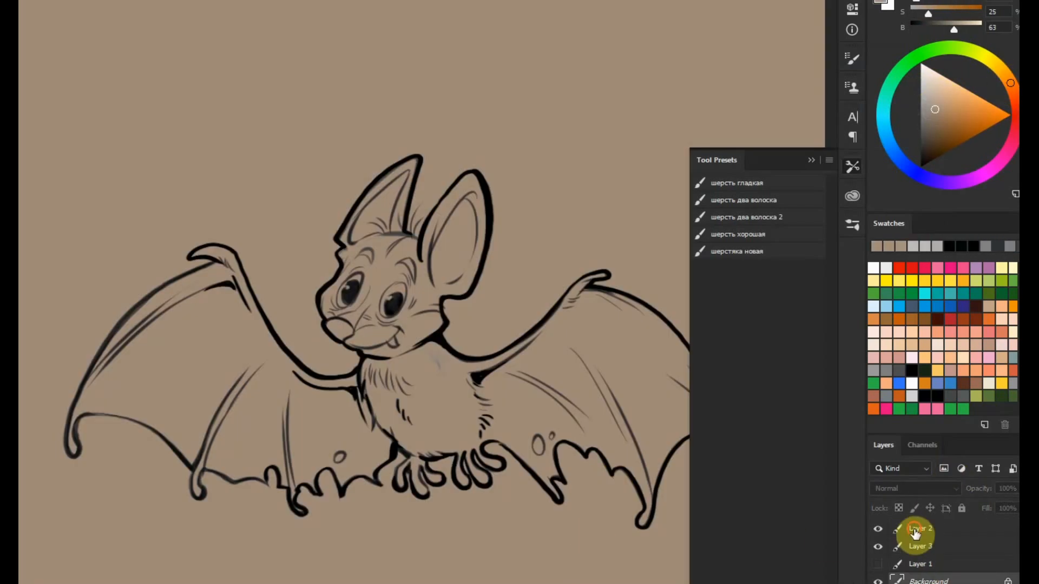
{"action": "left_click", "coordinate": [915, 489]}
{"action": "left_click", "coordinate": [893, 433]}
{"action": "scroll", "coordinate": [476, 394], "scroll_direction": "up", "scroll_amount": 2}
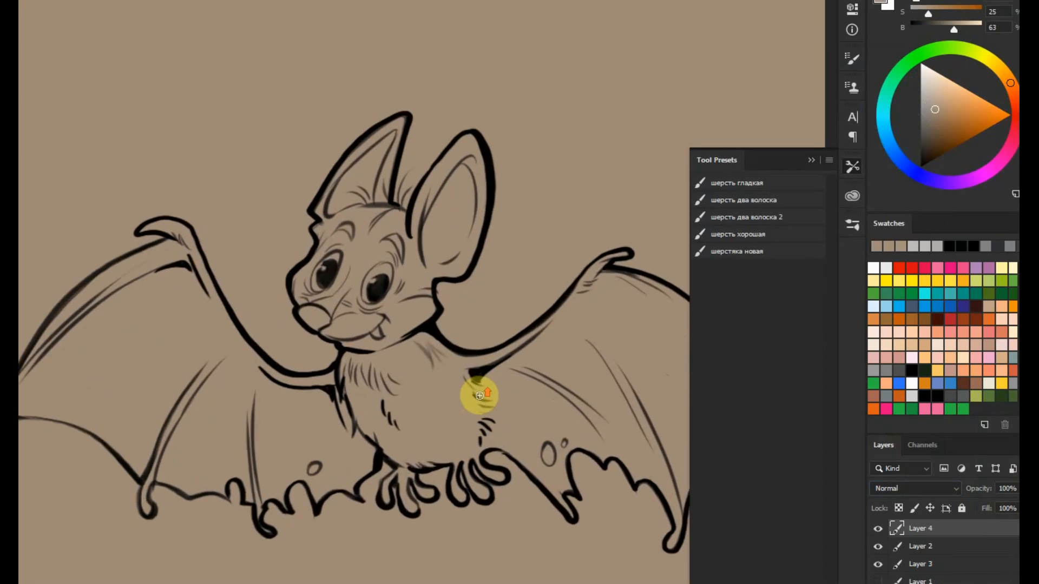
- Choose the "шерсть гладкая" preset, pick a brown, adjust the brush size and paint fur strokes on the bat's chest
{"action": "left_click", "coordinate": [749, 184]}
{"action": "left_click", "coordinate": [939, 136]}
{"action": "right_click", "coordinate": [501, 373]}
{"action": "left_click_drag", "start_coordinate": [338, 369], "coordinate": [368, 441]}
{"action": "mouse_move", "coordinate": [373, 358]}
{"action": "left_mouse_down"}
{"action": "mouse_move", "coordinate": [441, 376]}
{"action": "mouse_move", "coordinate": [346, 401]}
{"action": "mouse_move", "coordinate": [382, 443]}
{"action": "left_mouse_up"}
- Pick a pale yellow and paint light fur on the bat's chest, muzzle and cheek
{"action": "left_click", "coordinate": [1000, 68]}
{"action": "left_click", "coordinate": [965, 97]}
{"action": "left_click_drag", "start_coordinate": [400, 403], "coordinate": [476, 441]}
{"action": "left_click_drag", "start_coordinate": [374, 365], "coordinate": [400, 460]}
{"action": "left_click_drag", "start_coordinate": [367, 315], "coordinate": [326, 327]}
{"action": "left_click", "coordinate": [955, 87]}
{"action": "left_click_drag", "start_coordinate": [428, 298], "coordinate": [385, 320]}
{"action": "left_click_drag", "start_coordinate": [377, 340], "coordinate": [349, 341]}
- Paint a pale yellow swatch of tapered fur strokes on the empty background above the bat
{"action": "left_click_drag", "start_coordinate": [476, 251], "coordinate": [532, 356]}
{"action": "left_click_drag", "start_coordinate": [230, 127], "coordinate": [243, 260]}
{"action": "mouse_move", "coordinate": [257, 120]}
{"action": "left_mouse_down"}
{"action": "mouse_move", "coordinate": [276, 241]}
{"action": "mouse_move", "coordinate": [314, 243]}
{"action": "left_mouse_up"}
{"action": "left_click_drag", "start_coordinate": [234, 139], "coordinate": [223, 237]}
- Pick a dark brown and paint a fur swatch beside the yellow one
{"action": "left_click", "coordinate": [1014, 92]}
{"action": "left_click", "coordinate": [934, 138]}
{"action": "left_click_drag", "start_coordinate": [133, 130], "coordinate": [124, 238]}
{"action": "mouse_move", "coordinate": [151, 121]}
{"action": "left_mouse_down"}
{"action": "mouse_move", "coordinate": [151, 271]}
{"action": "mouse_move", "coordinate": [182, 264]}
{"action": "left_mouse_up"}
{"action": "left_click_drag", "start_coordinate": [118, 122], "coordinate": [70, 219]}
{"action": "left_click_drag", "start_coordinate": [124, 143], "coordinate": [116, 235]}
{"action": "left_click_drag", "start_coordinate": [164, 137], "coordinate": [187, 233]}
- Pick a darker brown and paint fur shading on the upper chest, the head and the ears
{"action": "left_click", "coordinate": [937, 156]}
{"action": "left_click_drag", "start_coordinate": [387, 385], "coordinate": [379, 415]}
{"action": "mouse_move", "coordinate": [449, 309]}
{"action": "left_mouse_down"}
{"action": "mouse_move", "coordinate": [429, 336]}
{"action": "mouse_move", "coordinate": [383, 318]}
{"action": "left_mouse_up"}
{"action": "left_click_drag", "start_coordinate": [446, 241], "coordinate": [431, 283]}
{"action": "left_click_drag", "start_coordinate": [494, 260], "coordinate": [473, 317]}
{"action": "mouse_move", "coordinate": [489, 364]}
{"action": "left_mouse_down"}
{"action": "mouse_move", "coordinate": [515, 362]}
{"action": "mouse_move", "coordinate": [529, 342]}
{"action": "left_mouse_up"}
{"action": "left_click_drag", "start_coordinate": [539, 271], "coordinate": [530, 299]}
{"action": "left_click_drag", "start_coordinate": [480, 372], "coordinate": [449, 370]}
{"action": "left_click_drag", "start_coordinate": [446, 314], "coordinate": [461, 347]}
{"action": "left_click_drag", "start_coordinate": [369, 326], "coordinate": [354, 364]}
{"action": "left_click_drag", "start_coordinate": [416, 314], "coordinate": [402, 340]}
{"action": "left_click_drag", "start_coordinate": [356, 413], "coordinate": [420, 327]}
- Paint brown fur strokes along the outer arm of the left wing
{"action": "left_click_drag", "start_coordinate": [265, 271], "coordinate": [197, 306]}
{"action": "left_click_drag", "start_coordinate": [246, 261], "coordinate": [149, 341]}
{"action": "left_click_drag", "start_coordinate": [282, 272], "coordinate": [294, 265]}
- Pick a muted reddish brown and fill the left wing's outer membrane section with long soft strokes
{"action": "left_click_drag", "start_coordinate": [619, 399], "coordinate": [349, 449]}
{"action": "left_click", "coordinate": [1016, 109]}
{"action": "left_click", "coordinate": [962, 101]}
{"action": "left_click_drag", "start_coordinate": [469, 324], "coordinate": [445, 341]}
{"action": "mouse_move", "coordinate": [371, 450]}
{"action": "left_mouse_down"}
{"action": "mouse_move", "coordinate": [366, 464]}
{"action": "mouse_move", "coordinate": [607, 397]}
{"action": "left_mouse_up"}
{"action": "left_click", "coordinate": [934, 125]}
{"action": "left_click_drag", "start_coordinate": [242, 274], "coordinate": [76, 417]}
{"action": "left_click_drag", "start_coordinate": [246, 297], "coordinate": [143, 409]}
{"action": "left_click_drag", "start_coordinate": [267, 305], "coordinate": [168, 412]}
{"action": "left_click_drag", "start_coordinate": [287, 341], "coordinate": [211, 473]}
{"action": "left_click_drag", "start_coordinate": [276, 359], "coordinate": [204, 471]}
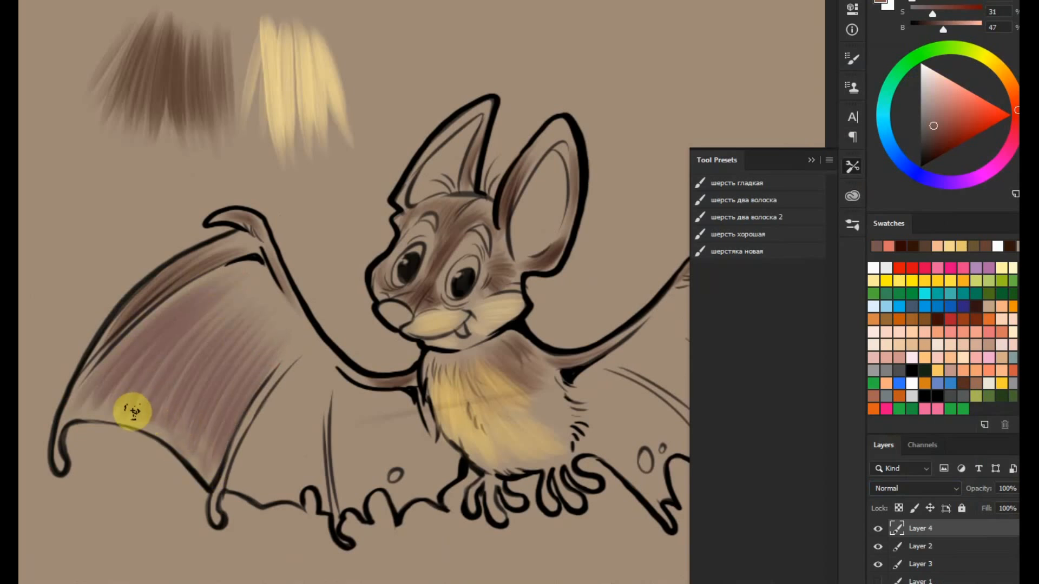
{"action": "left_click_drag", "start_coordinate": [158, 313], "coordinate": [65, 436]}
{"action": "mouse_move", "coordinate": [249, 277]}
{"action": "left_mouse_down"}
{"action": "mouse_move", "coordinate": [125, 346]}
{"action": "mouse_move", "coordinate": [151, 353]}
{"action": "left_mouse_up"}
{"action": "left_click_drag", "start_coordinate": [276, 292], "coordinate": [244, 348]}
{"action": "left_click_drag", "start_coordinate": [300, 320], "coordinate": [244, 385]}
- Paint the left wing's two inner membrane sections in muted reddish brown down to the ragged edge
{"action": "left_click_drag", "start_coordinate": [291, 394], "coordinate": [240, 481]}
{"action": "mouse_move", "coordinate": [314, 366]}
{"action": "left_mouse_down"}
{"action": "mouse_move", "coordinate": [298, 382]}
{"action": "mouse_move", "coordinate": [281, 503]}
{"action": "left_mouse_up"}
{"action": "left_click_drag", "start_coordinate": [379, 395], "coordinate": [347, 509]}
{"action": "left_click_drag", "start_coordinate": [444, 396], "coordinate": [411, 492]}
{"action": "left_click_drag", "start_coordinate": [460, 449], "coordinate": [444, 481]}
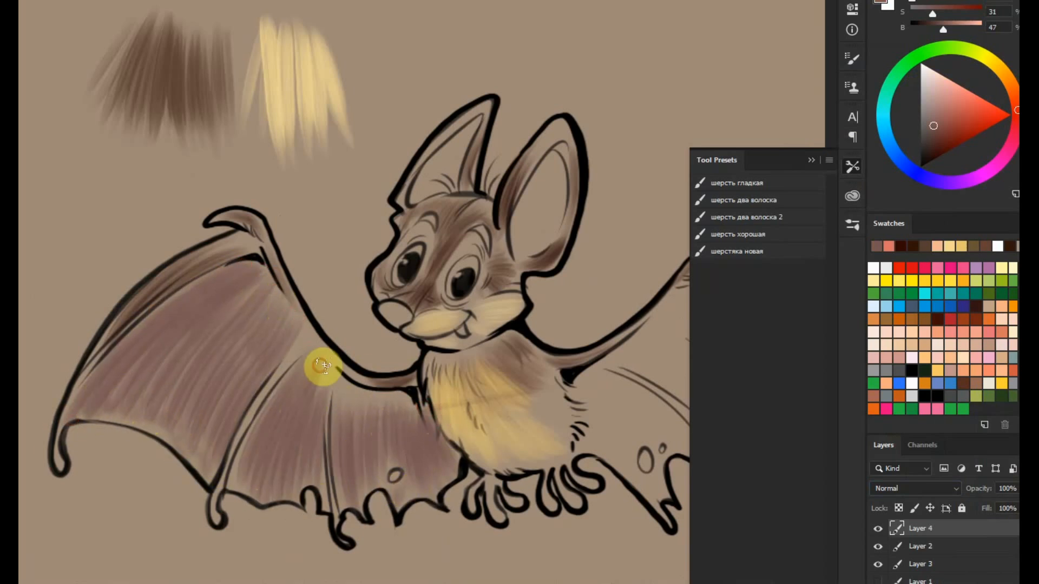
{"action": "left_click_drag", "start_coordinate": [320, 365], "coordinate": [346, 424]}
- Cover the whole right wing membrane with muted reddish-brown strokes running from the arm towards the lower edge
{"action": "left_click_drag", "start_coordinate": [637, 413], "coordinate": [360, 438]}
{"action": "left_click_drag", "start_coordinate": [313, 401], "coordinate": [369, 521]}
{"action": "mouse_move", "coordinate": [297, 404]}
{"action": "left_mouse_down"}
{"action": "mouse_move", "coordinate": [325, 429]}
{"action": "mouse_move", "coordinate": [398, 461]}
{"action": "left_mouse_up"}
{"action": "left_click_drag", "start_coordinate": [340, 381], "coordinate": [430, 452]}
{"action": "mouse_move", "coordinate": [368, 363]}
{"action": "left_mouse_down"}
{"action": "mouse_move", "coordinate": [470, 510]}
{"action": "mouse_move", "coordinate": [472, 501]}
{"action": "left_mouse_up"}
{"action": "left_click_drag", "start_coordinate": [376, 341], "coordinate": [403, 379]}
{"action": "left_click_drag", "start_coordinate": [403, 323], "coordinate": [496, 490]}
{"action": "mouse_move", "coordinate": [414, 323]}
{"action": "left_mouse_down"}
{"action": "mouse_move", "coordinate": [510, 494]}
{"action": "mouse_move", "coordinate": [537, 479]}
{"action": "left_mouse_up"}
{"action": "left_click_drag", "start_coordinate": [417, 323], "coordinate": [565, 459]}
{"action": "left_click_drag", "start_coordinate": [422, 321], "coordinate": [578, 453]}
{"action": "mouse_move", "coordinate": [449, 321]}
{"action": "left_mouse_down"}
{"action": "mouse_move", "coordinate": [592, 477]}
{"action": "mouse_move", "coordinate": [489, 338]}
{"action": "left_mouse_up"}
{"action": "left_click_drag", "start_coordinate": [409, 336], "coordinate": [421, 378]}
{"action": "left_click_drag", "start_coordinate": [362, 371], "coordinate": [402, 420]}
{"action": "left_click_drag", "start_coordinate": [490, 324], "coordinate": [536, 368]}
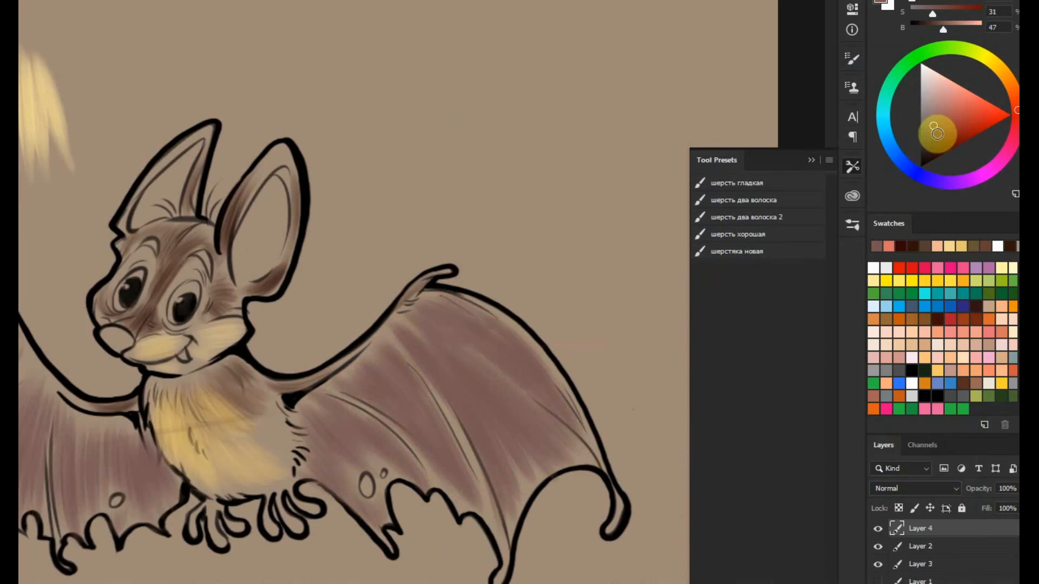
- Pick a dark reddish brown, adjust the brush size and shade the right wing's membrane between the finger bones
{"action": "left_click", "coordinate": [935, 153]}
{"action": "right_click", "coordinate": [500, 335]}
{"action": "left_click_drag", "start_coordinate": [585, 165], "coordinate": [602, 173]}
{"action": "left_click_drag", "start_coordinate": [297, 412], "coordinate": [349, 451]}
{"action": "left_click_drag", "start_coordinate": [299, 415], "coordinate": [368, 487]}
{"action": "mouse_move", "coordinate": [341, 382]}
{"action": "left_mouse_down"}
{"action": "mouse_move", "coordinate": [375, 374]}
{"action": "mouse_move", "coordinate": [391, 387]}
{"action": "left_mouse_up"}
{"action": "left_click_drag", "start_coordinate": [402, 313], "coordinate": [506, 360]}
{"action": "left_click_drag", "start_coordinate": [419, 317], "coordinate": [514, 374]}
{"action": "left_click_drag", "start_coordinate": [457, 346], "coordinate": [535, 406]}
{"action": "left_click_drag", "start_coordinate": [432, 427], "coordinate": [445, 471]}
{"action": "left_click_drag", "start_coordinate": [387, 446], "coordinate": [413, 487]}
- Shade the left wing's inner and outer membrane sections in dark reddish brown, adjusting the brush size
{"action": "left_click_drag", "start_coordinate": [346, 460], "coordinate": [573, 415]}
{"action": "left_click_drag", "start_coordinate": [298, 422], "coordinate": [301, 467]}
{"action": "right_click", "coordinate": [358, 439]}
{"action": "left_click_drag", "start_coordinate": [464, 165], "coordinate": [460, 166]}
{"action": "left_click_drag", "start_coordinate": [299, 373], "coordinate": [309, 420]}
{"action": "left_click_drag", "start_coordinate": [341, 385], "coordinate": [358, 447]}
{"action": "left_click_drag", "start_coordinate": [376, 389], "coordinate": [387, 441]}
{"action": "left_click_drag", "start_coordinate": [265, 354], "coordinate": [240, 438]}
{"action": "left_click_drag", "start_coordinate": [233, 355], "coordinate": [181, 468]}
{"action": "left_click_drag", "start_coordinate": [273, 384], "coordinate": [260, 432]}
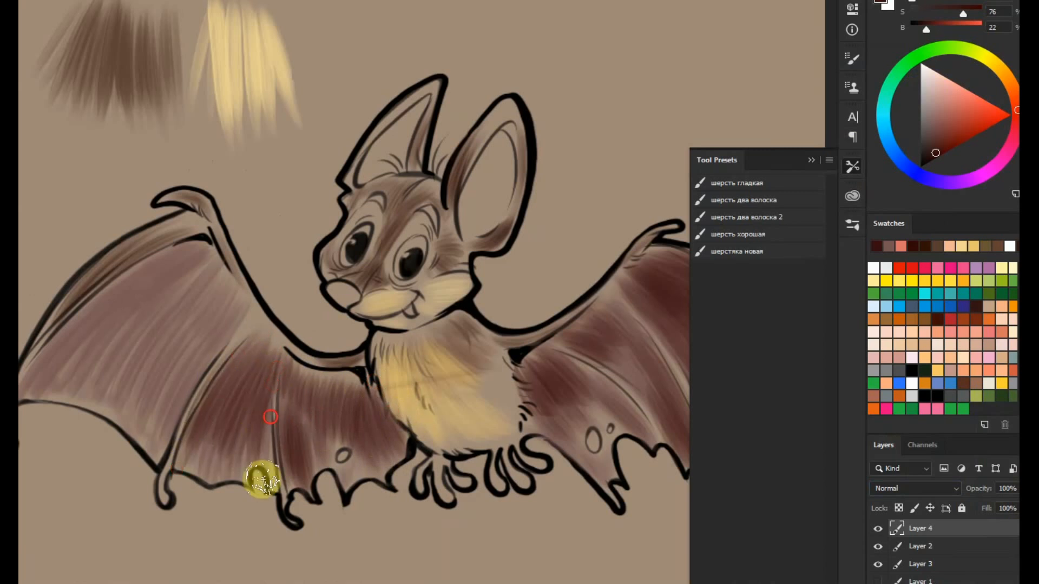
{"action": "left_click_drag", "start_coordinate": [238, 292], "coordinate": [130, 379]}
{"action": "left_click_drag", "start_coordinate": [194, 271], "coordinate": [49, 379]}
- Paint dark reddish-brown shading inside both of the bat's ears
{"action": "mouse_move", "coordinate": [506, 130]}
{"action": "left_mouse_down"}
{"action": "mouse_move", "coordinate": [476, 227]}
{"action": "mouse_move", "coordinate": [471, 216]}
{"action": "left_mouse_up"}
{"action": "mouse_move", "coordinate": [422, 106]}
{"action": "left_mouse_down"}
{"action": "mouse_move", "coordinate": [362, 175]}
{"action": "mouse_move", "coordinate": [382, 181]}
{"action": "mouse_move", "coordinate": [424, 165]}
{"action": "mouse_move", "coordinate": [447, 174]}
{"action": "mouse_move", "coordinate": [441, 257]}
{"action": "mouse_move", "coordinate": [397, 278]}
{"action": "left_mouse_up"}
{"action": "mouse_move", "coordinate": [352, 203]}
{"action": "left_mouse_down"}
{"action": "mouse_move", "coordinate": [344, 256]}
{"action": "mouse_move", "coordinate": [341, 239]}
{"action": "left_mouse_up"}
- Sample the pale yellow from the test swatch and cover the rest of the bat's chest and belly with it
{"action": "left_click_drag", "start_coordinate": [586, 419], "coordinate": [495, 432]}
{"action": "left_click", "coordinate": [193, 64], "text": "alt"}
{"action": "mouse_move", "coordinate": [403, 428]}
{"action": "left_mouse_down"}
{"action": "mouse_move", "coordinate": [417, 382]}
{"action": "mouse_move", "coordinate": [424, 431]}
{"action": "mouse_move", "coordinate": [318, 431]}
{"action": "mouse_move", "coordinate": [325, 458]}
{"action": "left_mouse_up"}
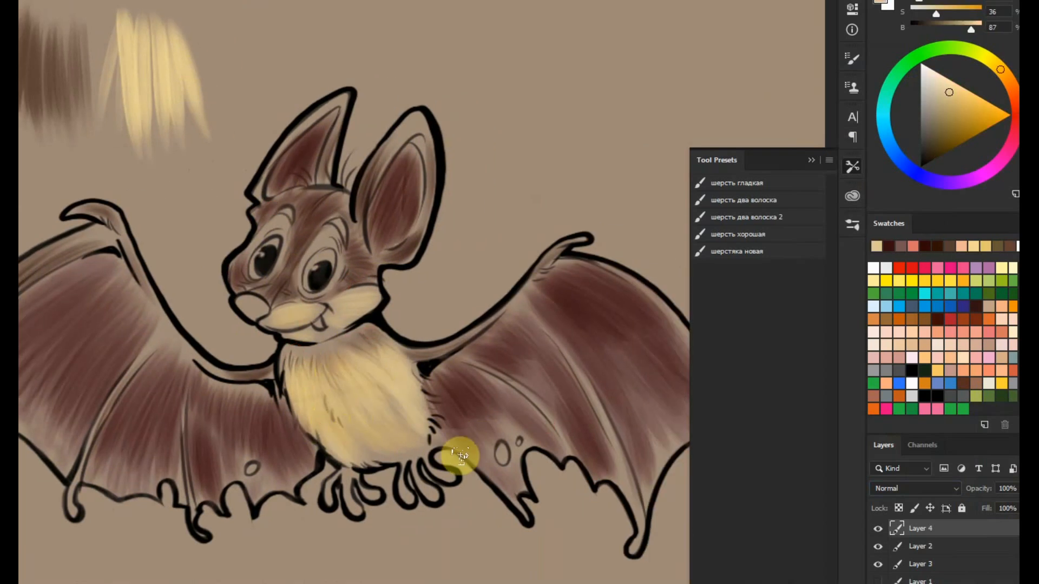
- Choose the "шерсть два волоска" preset and test dark hair strokes at different brush sizes on the empty background
{"action": "left_click", "coordinate": [735, 204]}
{"action": "left_click_drag", "start_coordinate": [508, 46], "coordinate": [509, 138]}
{"action": "left_click_drag", "start_coordinate": [531, 40], "coordinate": [532, 152]}
{"action": "left_click_drag", "start_coordinate": [612, 89], "coordinate": [526, 229]}
{"action": "right_click", "coordinate": [509, 129]}
{"action": "left_click_drag", "start_coordinate": [492, 124], "coordinate": [496, 214]}
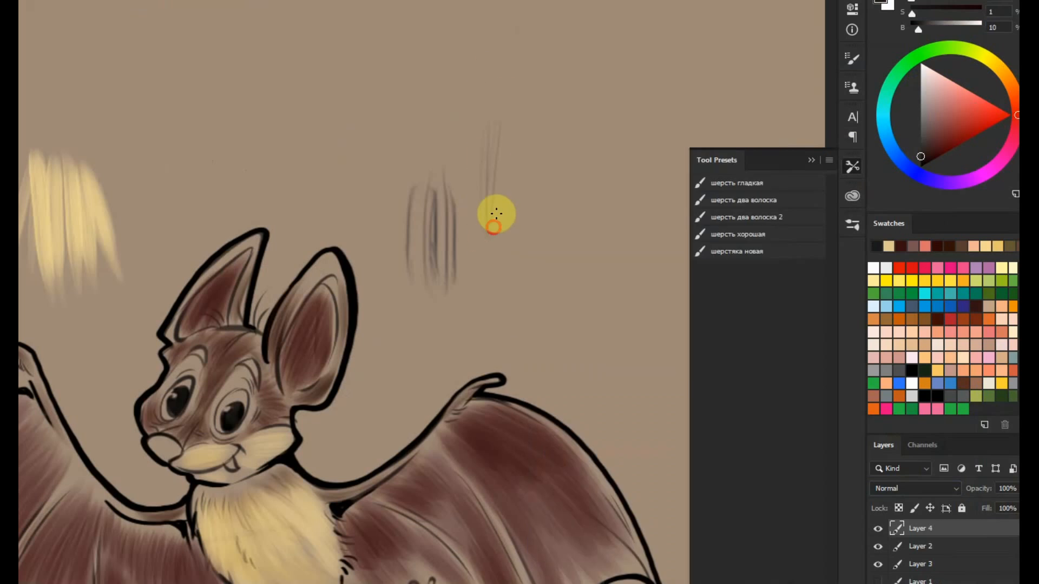
- Draw thin dark hair strokes down the upper part of the bat's pale chest
{"action": "left_click_drag", "start_coordinate": [476, 380], "coordinate": [596, 262]}
{"action": "scroll", "coordinate": [479, 343], "scroll_direction": "up", "scroll_amount": 2}
{"action": "left_click_drag", "start_coordinate": [262, 404], "coordinate": [278, 477]}
{"action": "left_click_drag", "start_coordinate": [289, 380], "coordinate": [314, 468]}
{"action": "left_click_drag", "start_coordinate": [324, 383], "coordinate": [381, 420]}
{"action": "left_click_drag", "start_coordinate": [357, 365], "coordinate": [367, 366]}
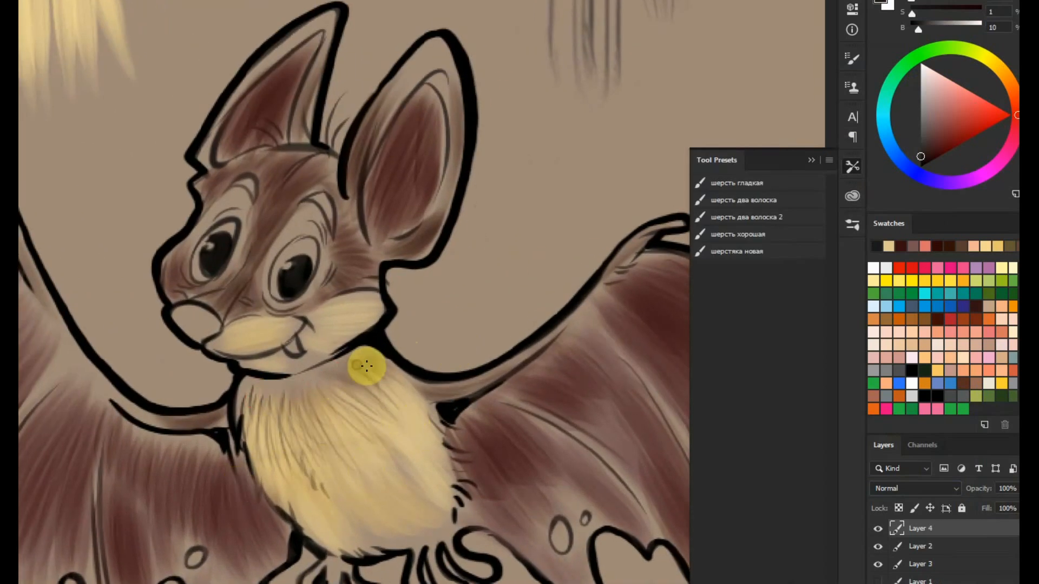
- Choose the "шерсть два волоска 2" preset and add thin dark hairs along the left side of the bat's chest
{"action": "left_click", "coordinate": [758, 218]}
{"action": "right_click", "coordinate": [260, 437]}
{"action": "left_click_drag", "start_coordinate": [270, 419], "coordinate": [286, 498]}
{"action": "left_click_drag", "start_coordinate": [287, 413], "coordinate": [345, 523]}
{"action": "left_click_drag", "start_coordinate": [253, 382], "coordinate": [248, 427]}
- Choose the "шерсть хорошая" preset and paint a round test patch of black and gray fur on the empty background
{"action": "left_click", "coordinate": [744, 235]}
{"action": "right_click", "coordinate": [406, 160]}
{"action": "left_click", "coordinate": [559, 164]}
{"action": "left_click_drag", "start_coordinate": [583, 95], "coordinate": [419, 479]}
{"action": "left_click", "coordinate": [275, 111]}
{"action": "left_click", "coordinate": [922, 142]}
{"action": "left_click_drag", "start_coordinate": [246, 178], "coordinate": [364, 239]}
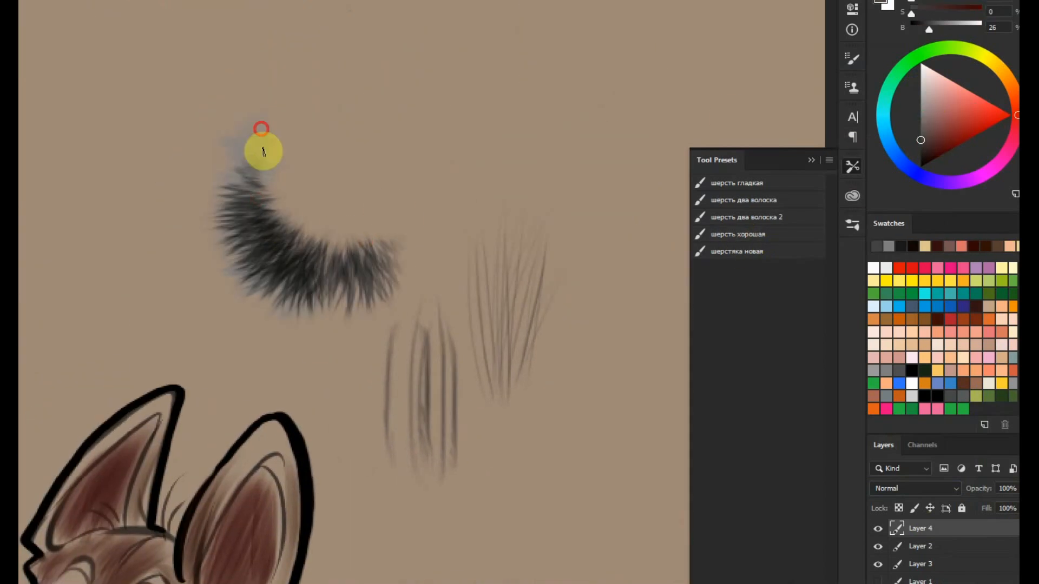
{"action": "left_click_drag", "start_coordinate": [258, 134], "coordinate": [365, 176]}
{"action": "mouse_move", "coordinate": [299, 116]}
{"action": "left_mouse_down"}
{"action": "mouse_move", "coordinate": [350, 160]}
{"action": "mouse_move", "coordinate": [325, 174]}
{"action": "left_mouse_up"}
{"action": "mouse_move", "coordinate": [247, 225]}
{"action": "left_mouse_down"}
{"action": "mouse_move", "coordinate": [264, 270]}
{"action": "mouse_move", "coordinate": [337, 76]}
{"action": "mouse_move", "coordinate": [281, 254]}
{"action": "mouse_move", "coordinate": [383, 179]}
{"action": "left_mouse_up"}
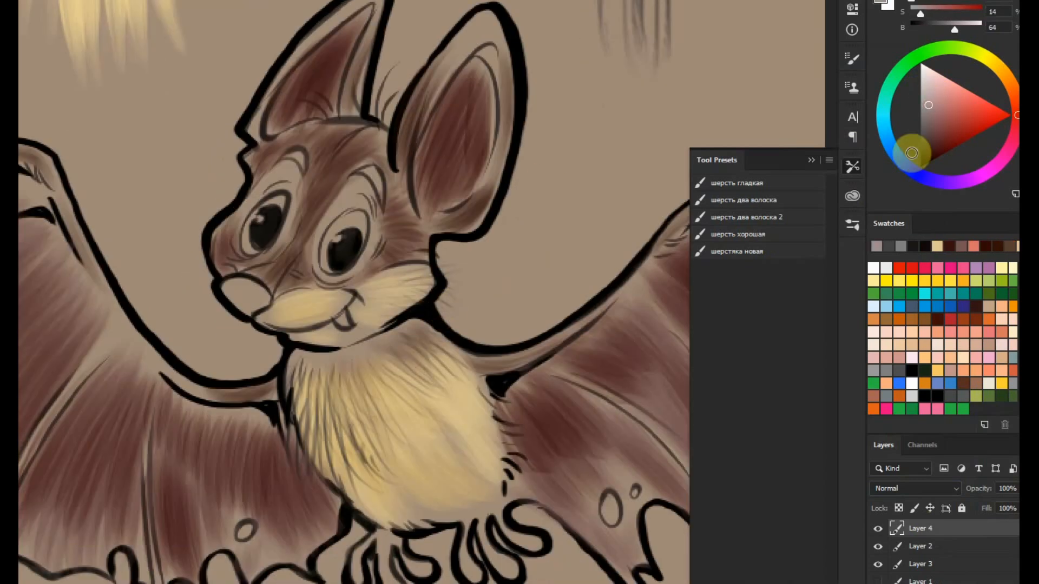
- Cover the left part of the bat's chest with dense near-black fur, adjusting the brush size
{"action": "left_click", "coordinate": [924, 141]}
{"action": "mouse_move", "coordinate": [298, 359]}
{"action": "left_mouse_down"}
{"action": "mouse_move", "coordinate": [333, 365]}
{"action": "mouse_move", "coordinate": [304, 364]}
{"action": "mouse_move", "coordinate": [411, 357]}
{"action": "left_mouse_up"}
{"action": "left_click_drag", "start_coordinate": [346, 448], "coordinate": [406, 416]}
{"action": "left_click", "coordinate": [921, 167]}
{"action": "left_click_drag", "start_coordinate": [309, 401], "coordinate": [328, 374]}
{"action": "right_click", "coordinate": [328, 373]}
{"action": "left_click", "coordinate": [480, 174]}
{"action": "left_click_drag", "start_coordinate": [322, 427], "coordinate": [444, 374]}
{"action": "mouse_move", "coordinate": [430, 321]}
{"action": "left_mouse_down"}
{"action": "mouse_move", "coordinate": [481, 359]}
{"action": "mouse_move", "coordinate": [494, 468]}
{"action": "mouse_move", "coordinate": [304, 352]}
{"action": "mouse_move", "coordinate": [319, 336]}
{"action": "left_mouse_up"}
- Pick a light peach color and paint fur tufts over the right and lower parts of the bat's chest
{"action": "left_click", "coordinate": [1007, 77]}
{"action": "left_click", "coordinate": [951, 95]}
{"action": "left_click_drag", "start_coordinate": [423, 451], "coordinate": [425, 476]}
{"action": "left_click", "coordinate": [952, 90]}
{"action": "mouse_move", "coordinate": [427, 482]}
{"action": "left_mouse_down"}
{"action": "mouse_move", "coordinate": [501, 434]}
{"action": "mouse_move", "coordinate": [411, 424]}
{"action": "mouse_move", "coordinate": [455, 481]}
{"action": "left_mouse_up"}
{"action": "right_click", "coordinate": [487, 341]}
{"action": "left_click_drag", "start_coordinate": [435, 303], "coordinate": [423, 390]}
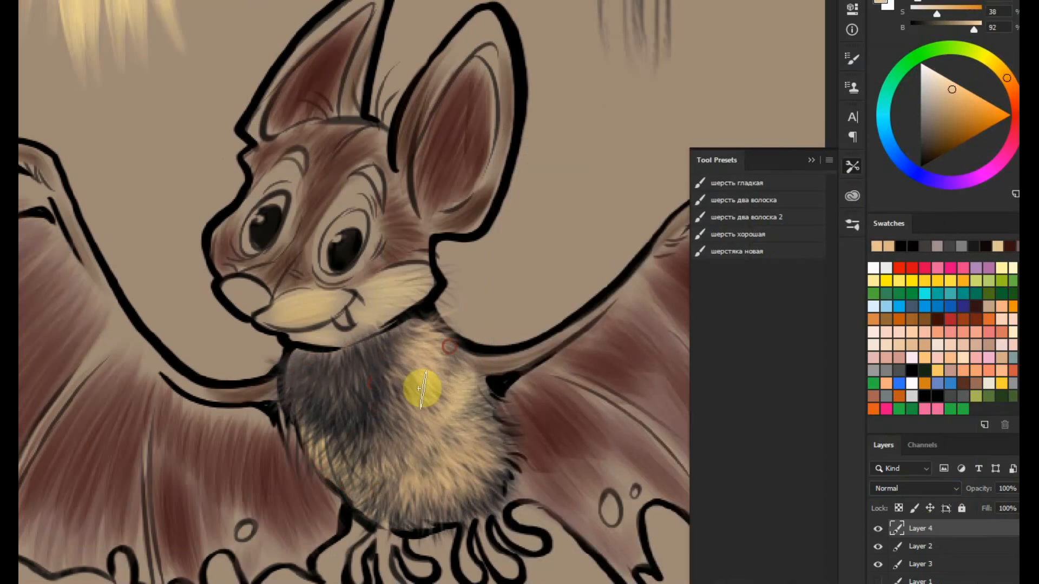
- Choose the "шерсть два волоска 2" preset and draw long pale yellow hairs sticking out from the chest's right side
{"action": "left_click", "coordinate": [758, 200]}
{"action": "left_click", "coordinate": [773, 216]}
{"action": "left_click", "coordinate": [1002, 69]}
{"action": "left_click", "coordinate": [949, 86]}
{"action": "left_click_drag", "start_coordinate": [427, 328], "coordinate": [500, 314]}
{"action": "left_click_drag", "start_coordinate": [427, 347], "coordinate": [498, 367]}
{"action": "left_click_drag", "start_coordinate": [436, 397], "coordinate": [473, 420]}
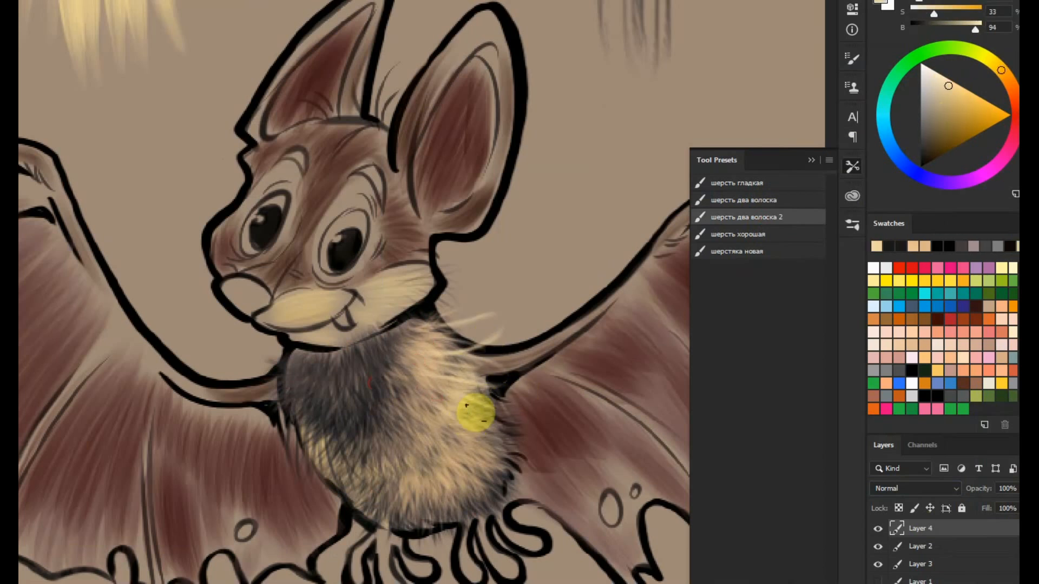
- Adjust the brush size and add more pale yellow hairs all around the edge of the bat's chest and belly
{"action": "right_click", "coordinate": [475, 421]}
{"action": "left_click", "coordinate": [579, 163]}
{"action": "left_click_drag", "start_coordinate": [434, 336], "coordinate": [480, 332]}
{"action": "left_click_drag", "start_coordinate": [441, 379], "coordinate": [476, 392]}
{"action": "mouse_move", "coordinate": [482, 445]}
{"action": "left_mouse_down"}
{"action": "mouse_move", "coordinate": [530, 469]}
{"action": "mouse_move", "coordinate": [516, 482]}
{"action": "left_mouse_up"}
{"action": "left_click_drag", "start_coordinate": [312, 386], "coordinate": [298, 416]}
{"action": "left_click_drag", "start_coordinate": [334, 436], "coordinate": [306, 499]}
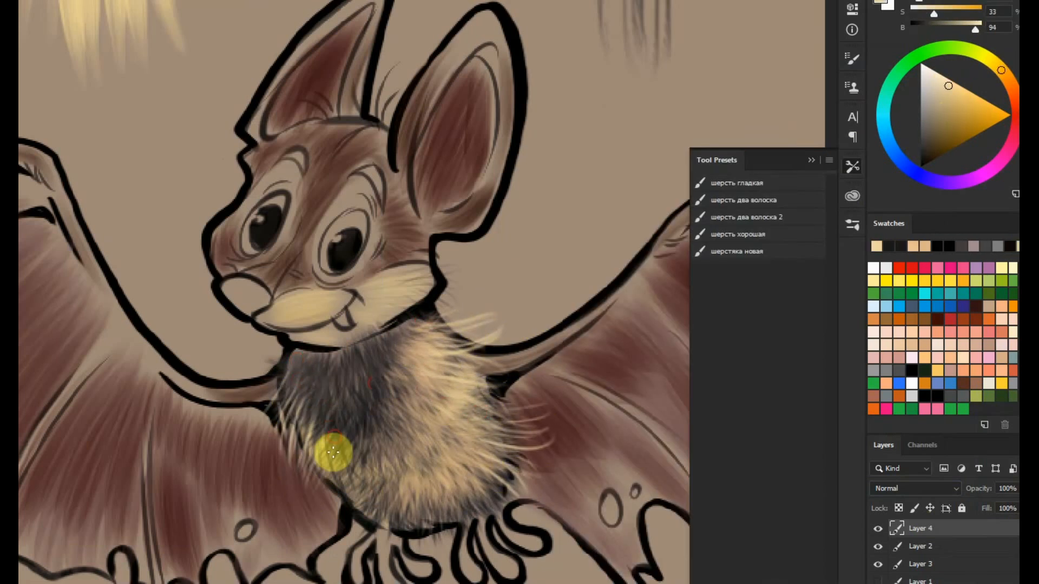
{"action": "left_click_drag", "start_coordinate": [372, 467], "coordinate": [365, 516]}
{"action": "left_click_drag", "start_coordinate": [399, 489], "coordinate": [415, 545]}
{"action": "left_click_drag", "start_coordinate": [450, 482], "coordinate": [476, 509]}
{"action": "left_click_drag", "start_coordinate": [295, 365], "coordinate": [264, 389]}
- Choose the "шерстяка новая" preset and fill a test patch of brown fur on the empty background
{"action": "left_click", "coordinate": [730, 256]}
{"action": "left_click_drag", "start_coordinate": [622, 108], "coordinate": [324, 390]}
{"action": "left_click_drag", "start_coordinate": [444, 376], "coordinate": [460, 292]}
{"action": "left_click_drag", "start_coordinate": [441, 292], "coordinate": [465, 200]}
{"action": "left_click", "coordinate": [929, 153]}
{"action": "mouse_move", "coordinate": [466, 399]}
{"action": "left_mouse_down"}
{"action": "mouse_move", "coordinate": [469, 310]}
{"action": "mouse_move", "coordinate": [433, 189]}
{"action": "left_mouse_up"}
{"action": "mouse_move", "coordinate": [496, 258]}
{"action": "left_mouse_down"}
{"action": "mouse_move", "coordinate": [554, 130]}
{"action": "mouse_move", "coordinate": [511, 311]}
{"action": "left_mouse_up"}
{"action": "left_click_drag", "start_coordinate": [427, 384], "coordinate": [457, 290]}
{"action": "left_click_drag", "start_coordinate": [503, 373], "coordinate": [569, 232]}
{"action": "left_click_drag", "start_coordinate": [403, 303], "coordinate": [425, 211]}
- Try the brush at different sizes with short fur strokes on the bat's right cheek
{"action": "left_click_drag", "start_coordinate": [152, 533], "coordinate": [503, 130]}
{"action": "right_click", "coordinate": [475, 217]}
{"action": "left_click", "coordinate": [573, 165]}
{"action": "left_click", "coordinate": [455, 292]}
{"action": "left_click_drag", "start_coordinate": [412, 294], "coordinate": [433, 317]}
{"action": "right_click", "coordinate": [476, 244]}
{"action": "left_click", "coordinate": [568, 164]}
{"action": "mouse_move", "coordinate": [414, 273]}
{"action": "left_mouse_down"}
{"action": "mouse_move", "coordinate": [441, 303]}
{"action": "mouse_move", "coordinate": [433, 341]}
{"action": "left_mouse_up"}
- Pick a near-black brown and paint short dark fur on the bat's forehead, snout and cheeks
{"action": "left_click", "coordinate": [923, 163]}
{"action": "right_click", "coordinate": [479, 216]}
{"action": "left_click", "coordinate": [574, 162]}
{"action": "left_click_drag", "start_coordinate": [418, 200], "coordinate": [413, 246]}
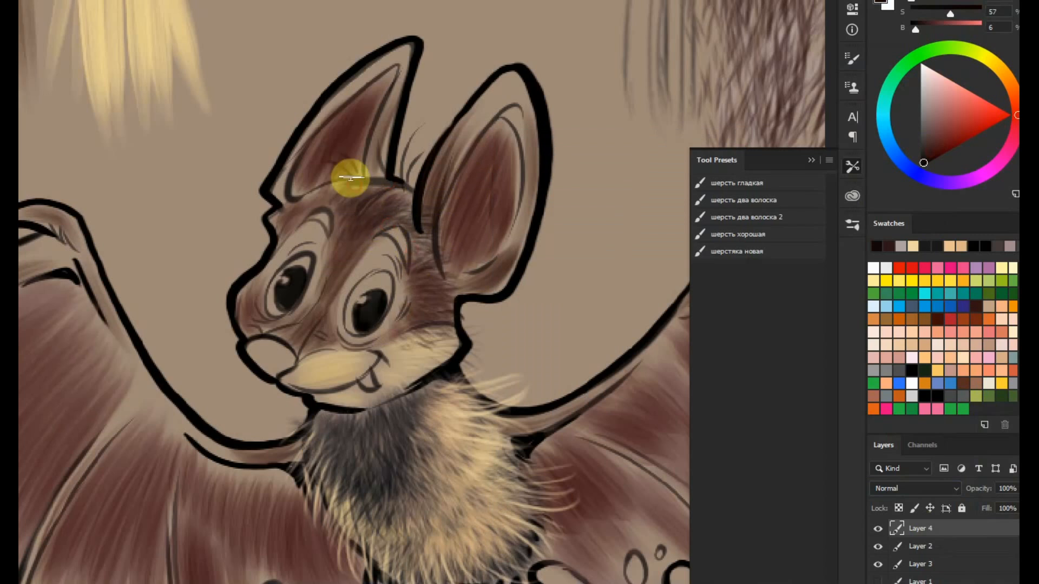
{"action": "left_click_drag", "start_coordinate": [350, 181], "coordinate": [284, 213]}
{"action": "left_click_drag", "start_coordinate": [251, 297], "coordinate": [230, 328]}
{"action": "left_click_drag", "start_coordinate": [425, 318], "coordinate": [445, 326]}
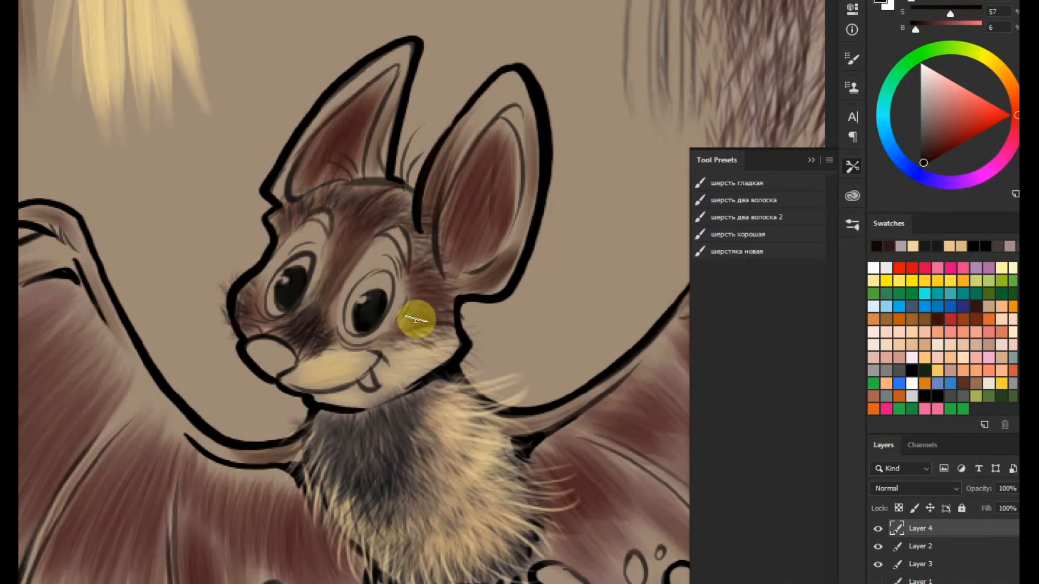
- Pick a pale peach color and paint light fur over the bat's muzzle and lower cheek, adjusting the brush size
{"action": "left_click_drag", "start_coordinate": [480, 394], "coordinate": [513, 353]}
{"action": "left_click", "coordinate": [1005, 75]}
{"action": "left_click", "coordinate": [944, 81]}
{"action": "left_click_drag", "start_coordinate": [492, 271], "coordinate": [459, 286]}
{"action": "mouse_move", "coordinate": [371, 451]}
{"action": "left_mouse_down"}
{"action": "mouse_move", "coordinate": [434, 381]}
{"action": "mouse_move", "coordinate": [433, 403]}
{"action": "mouse_move", "coordinate": [471, 427]}
{"action": "left_mouse_up"}
{"action": "mouse_move", "coordinate": [551, 387]}
{"action": "left_mouse_down"}
{"action": "mouse_move", "coordinate": [566, 399]}
{"action": "mouse_move", "coordinate": [403, 432]}
{"action": "left_mouse_up"}
{"action": "left_click_drag", "start_coordinate": [441, 403], "coordinate": [450, 385]}
{"action": "left_click_drag", "start_coordinate": [377, 309], "coordinate": [411, 277]}
{"action": "left_click_drag", "start_coordinate": [287, 306], "coordinate": [339, 293]}
{"action": "right_click", "coordinate": [387, 294]}
{"action": "left_click_drag", "start_coordinate": [481, 164], "coordinate": [473, 164]}
{"action": "left_click_drag", "start_coordinate": [276, 307], "coordinate": [396, 288]}
- Choose the "шерсть гладкая" preset and shade the bat's nose dark gray with a smaller brush
{"action": "right_click", "coordinate": [540, 306]}
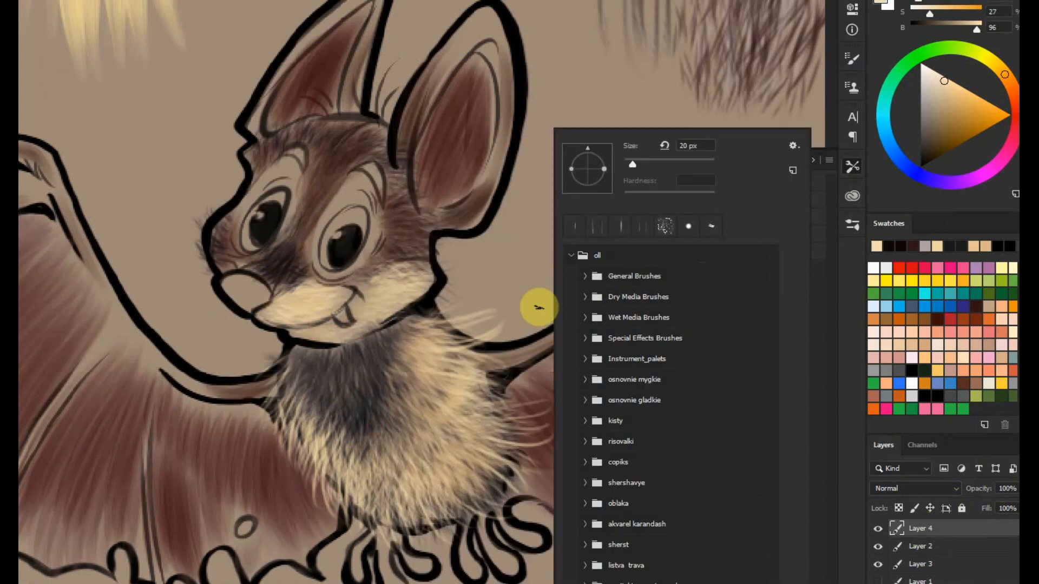
{"action": "left_click", "coordinate": [818, 184]}
{"action": "right_click", "coordinate": [475, 278]}
{"action": "left_click_drag", "start_coordinate": [574, 165], "coordinate": [562, 165]}
{"action": "left_click_drag", "start_coordinate": [224, 282], "coordinate": [258, 302]}
{"action": "right_click", "coordinate": [341, 278]}
{"action": "left_click_drag", "start_coordinate": [427, 164], "coordinate": [423, 164]}
{"action": "left_click_drag", "start_coordinate": [232, 285], "coordinate": [260, 296]}
- Paint the whites of the bat's eyes in off-white on Layer 3
{"action": "left_click", "coordinate": [917, 164]}
{"action": "left_click", "coordinate": [923, 563]}
{"action": "left_click", "coordinate": [345, 230]}
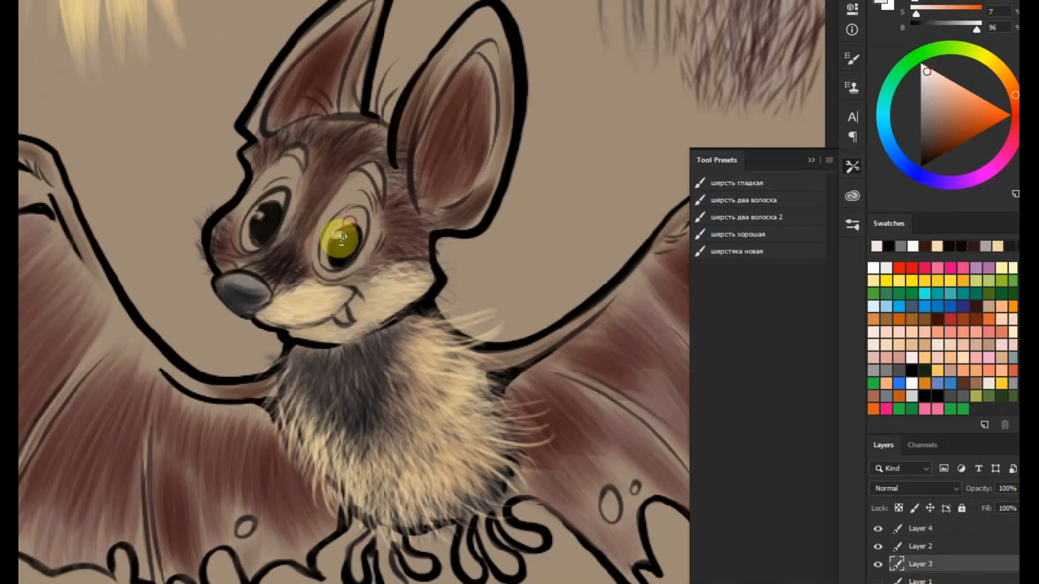
{"action": "left_click_drag", "start_coordinate": [265, 217], "coordinate": [278, 203]}
{"action": "left_click_drag", "start_coordinate": [322, 144], "coordinate": [350, 214]}
- On Layer 4, use the "шерсть два волоска" preset at a smaller size to add light gray hairs on top of the head
{"action": "left_click", "coordinate": [958, 531]}
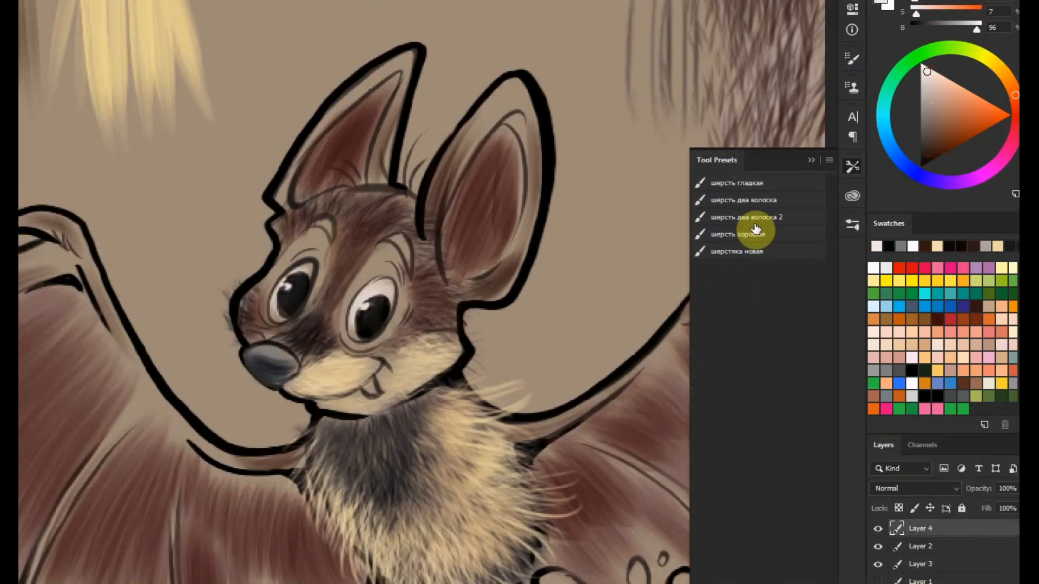
{"action": "left_click", "coordinate": [744, 201]}
{"action": "right_click", "coordinate": [539, 129]}
{"action": "left_click", "coordinate": [624, 168]}
{"action": "left_click", "coordinate": [360, 233]}
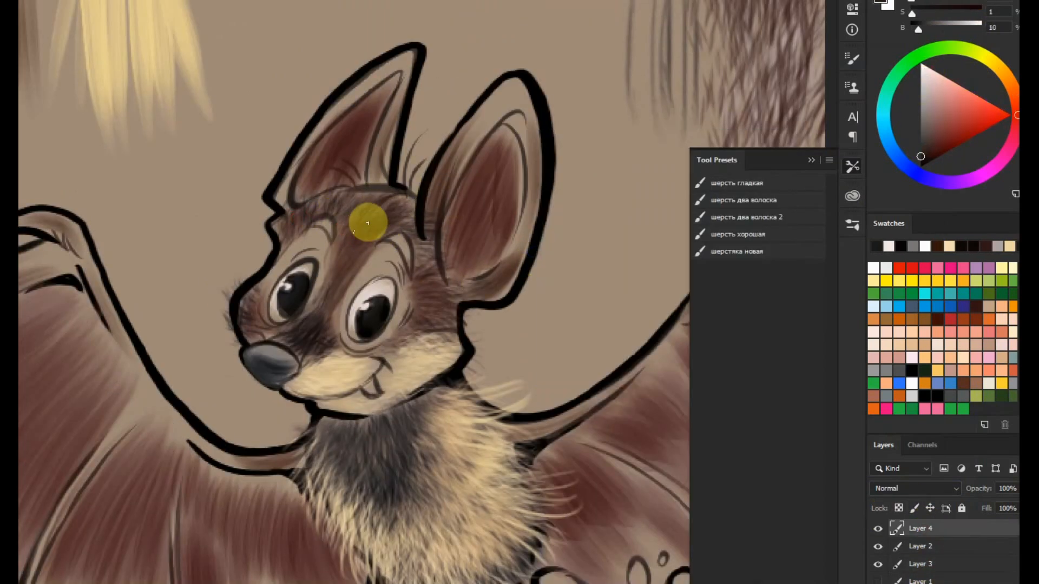
{"action": "left_click", "coordinate": [788, 191]}
{"action": "left_click", "coordinate": [924, 77]}
{"action": "right_click", "coordinate": [467, 109]}
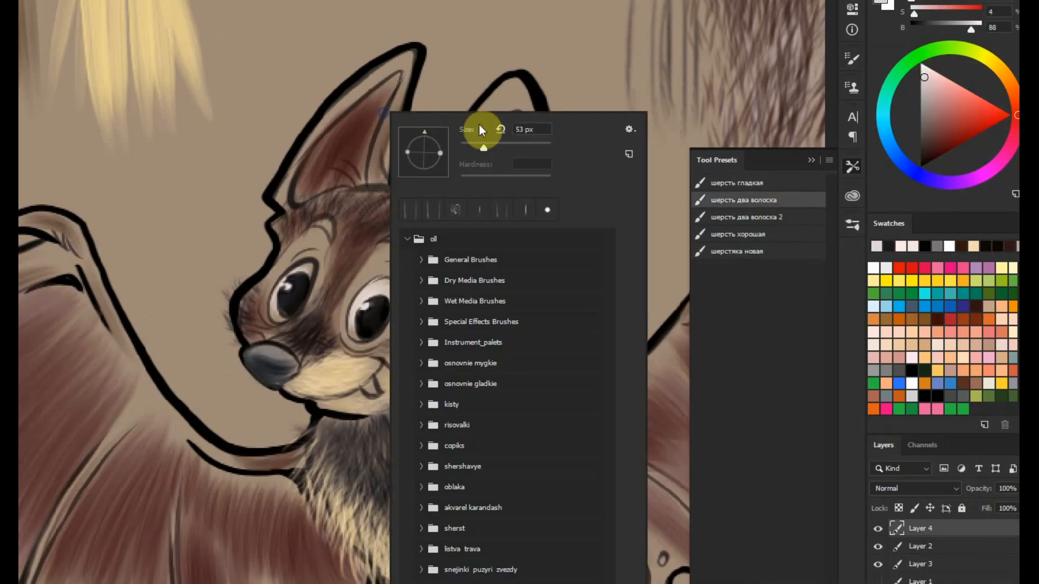
{"action": "left_click", "coordinate": [463, 150]}
{"action": "left_click", "coordinate": [367, 213]}
{"action": "left_click_drag", "start_coordinate": [349, 216], "coordinate": [387, 198]}
{"action": "mouse_move", "coordinate": [390, 225]}
{"action": "left_mouse_down"}
{"action": "mouse_move", "coordinate": [439, 213]}
{"action": "mouse_move", "coordinate": [460, 249]}
{"action": "left_mouse_up"}
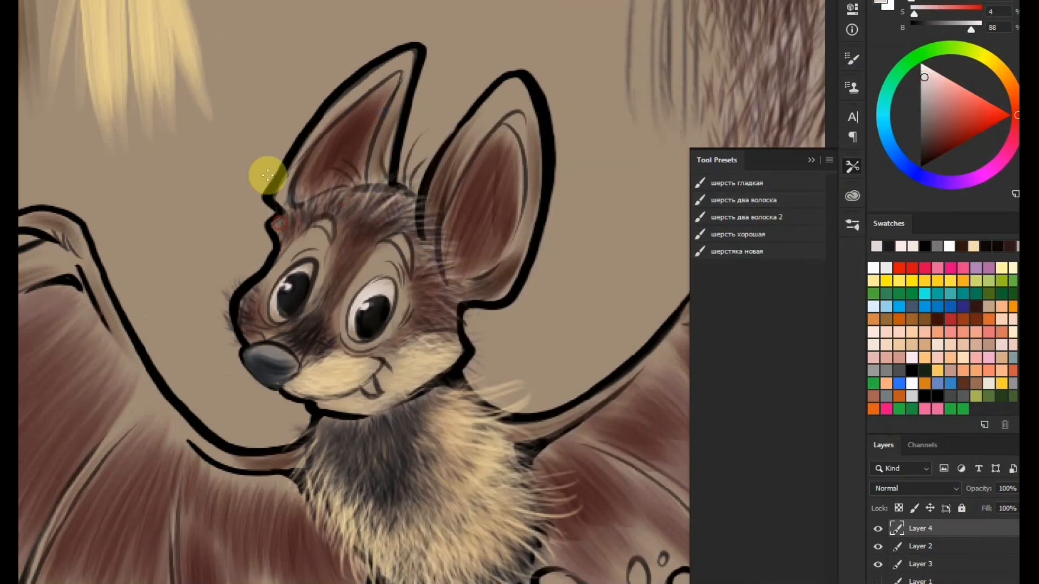
{"action": "scroll", "coordinate": [268, 171], "scroll_direction": "down", "scroll_amount": 3}
{"action": "scroll", "coordinate": [373, 412], "scroll_direction": "up", "scroll_amount": 1}
{"action": "left_click_drag", "start_coordinate": [374, 419], "coordinate": [410, 484]}
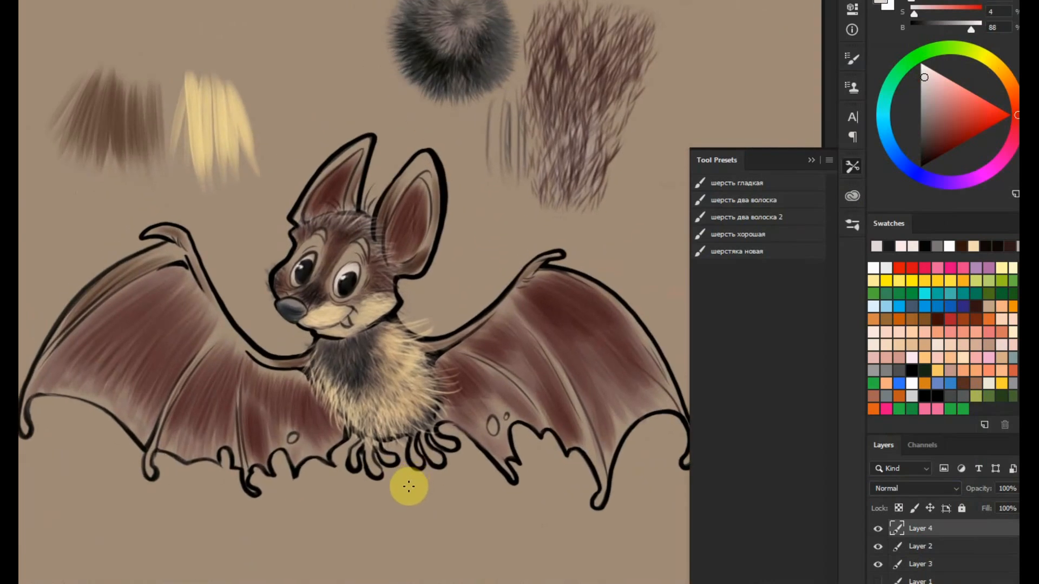
{"action": "left_click_drag", "start_coordinate": [546, 450], "coordinate": [575, 458]}
- Replace the wool tool presets with the contour presets from the file "my contour paint brushes 2"
{"action": "left_click", "coordinate": [852, 168]}
{"action": "left_click", "coordinate": [855, 168]}
{"action": "left_click", "coordinate": [829, 160]}
{"action": "left_click", "coordinate": [887, 353]}
{"action": "left_click", "coordinate": [577, 116]}
{"action": "left_click", "coordinate": [604, 186], "text": "shift"}
{"action": "left_click", "coordinate": [903, 219]}
{"action": "left_click", "coordinate": [402, 218]}
{"action": "left_click", "coordinate": [893, 135]}
{"action": "left_click", "coordinate": [276, 180]}
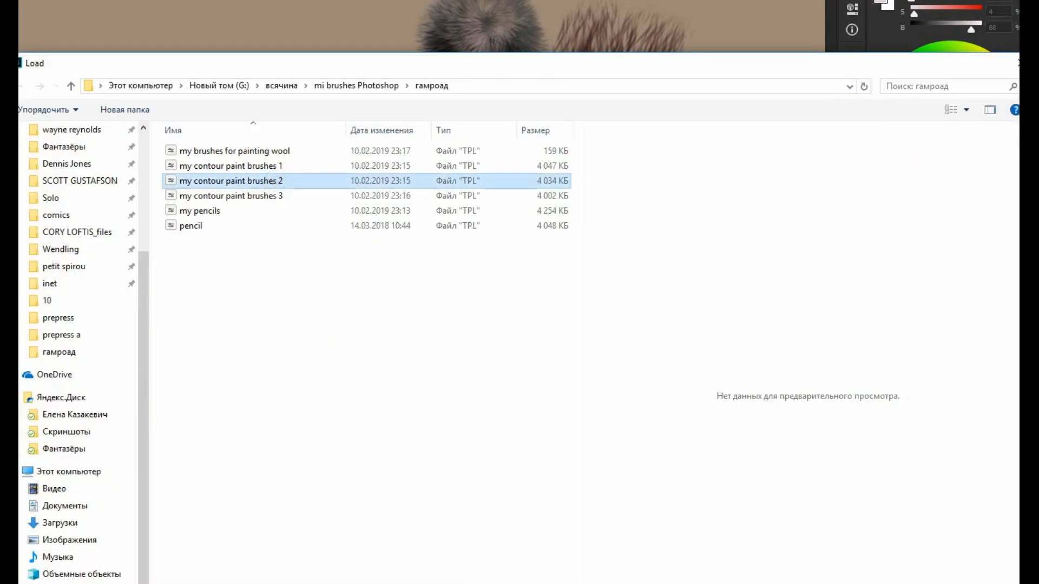
{"action": "key", "text": "Return"}
{"action": "left_click", "coordinate": [902, 100]}
- Hide Layers 4, 2 and 3 and show the pencil sketch on Layer 1
{"action": "left_click_drag", "start_coordinate": [878, 530], "coordinate": [878, 565]}
{"action": "left_click", "coordinate": [878, 582]}
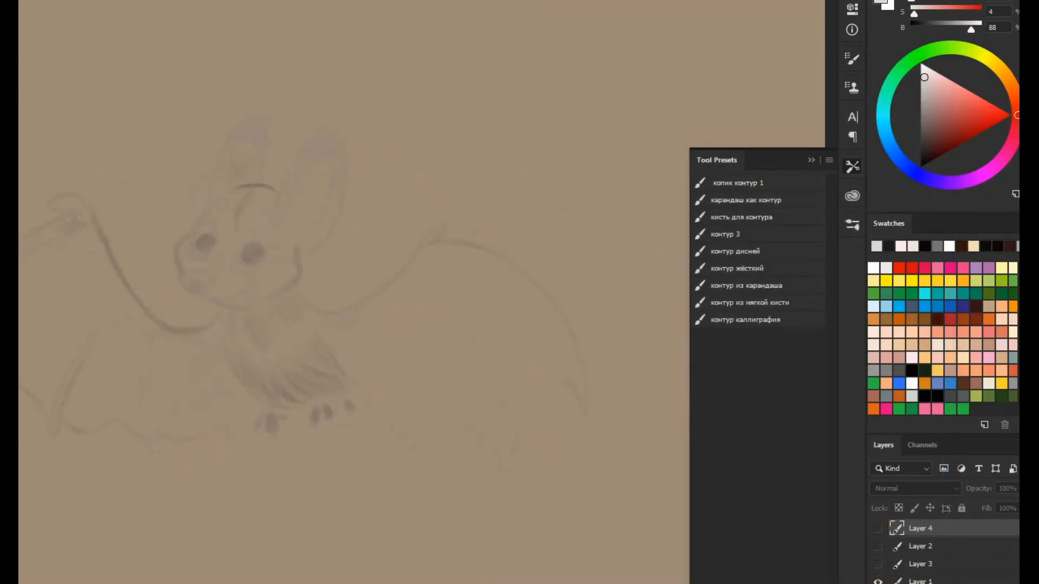
- Fill the background with white and set the opacity of sketch Layer 1 to 52%
{"action": "left_click", "coordinate": [931, 583]}
{"action": "left_click", "coordinate": [875, 269]}
{"action": "key", "text": "alt+BackSpace"}
{"action": "left_click_drag", "start_coordinate": [1019, 490], "coordinate": [1005, 507]}
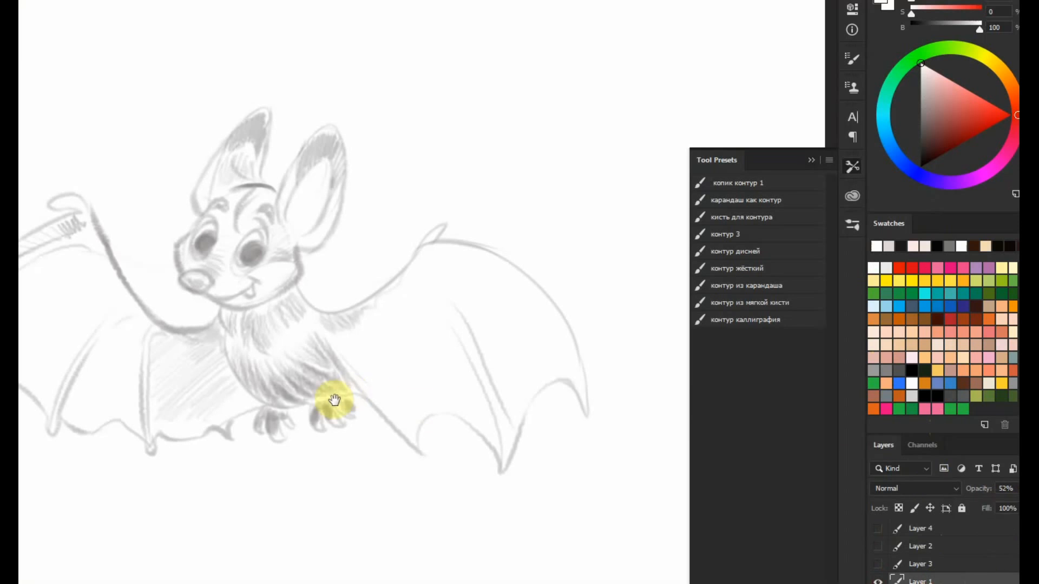
- Choose the "копик контур 1" preset, sample a dark gray from the chest shading and adjust the brush size
{"action": "scroll", "coordinate": [334, 401], "scroll_direction": "up", "scroll_amount": 1}
{"action": "left_click_drag", "start_coordinate": [229, 346], "coordinate": [443, 369]}
{"action": "scroll", "coordinate": [443, 369], "scroll_direction": "up", "scroll_amount": 2}
{"action": "left_click", "coordinate": [738, 183]}
{"action": "left_click", "coordinate": [503, 303], "text": "alt"}
{"action": "right_click", "coordinate": [576, 264]}
{"action": "left_click", "coordinate": [658, 164]}
{"action": "key", "text": "Return"}
{"action": "scroll", "coordinate": [504, 325], "scroll_direction": "down", "scroll_amount": 5}
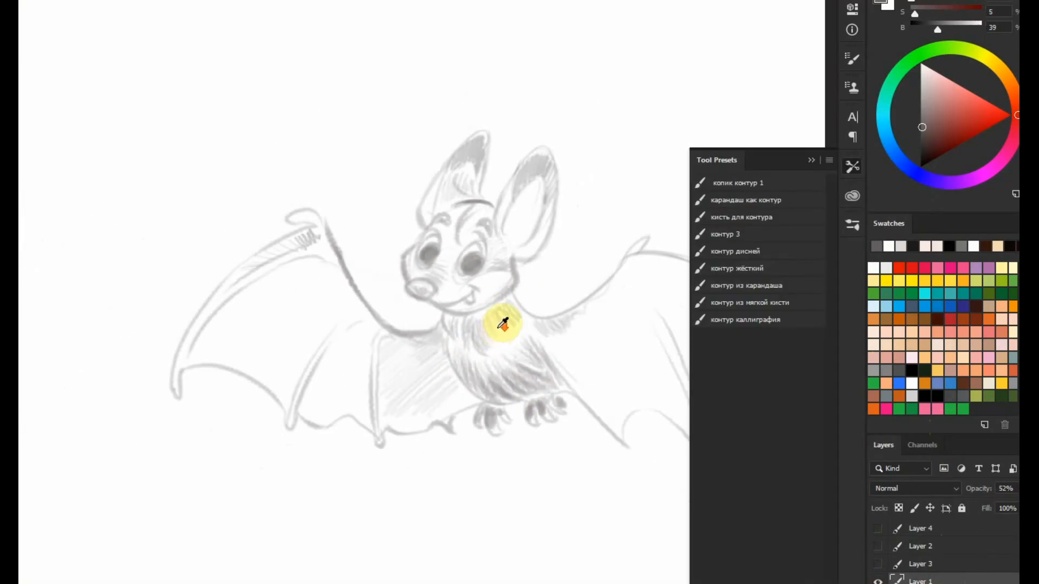
- Reposition the bat sketch on the white canvas with Free Transform
{"action": "key", "text": "ctrl+t"}
{"action": "mouse_move", "coordinate": [389, 342]}
{"action": "left_mouse_down"}
{"action": "mouse_move", "coordinate": [308, 402]}
{"action": "mouse_move", "coordinate": [207, 442]}
{"action": "left_mouse_up"}
{"action": "left_click_drag", "start_coordinate": [538, 258], "coordinate": [580, 233]}
{"action": "key", "text": "Return"}
{"action": "scroll", "coordinate": [425, 346], "scroll_direction": "up", "scroll_amount": 3}
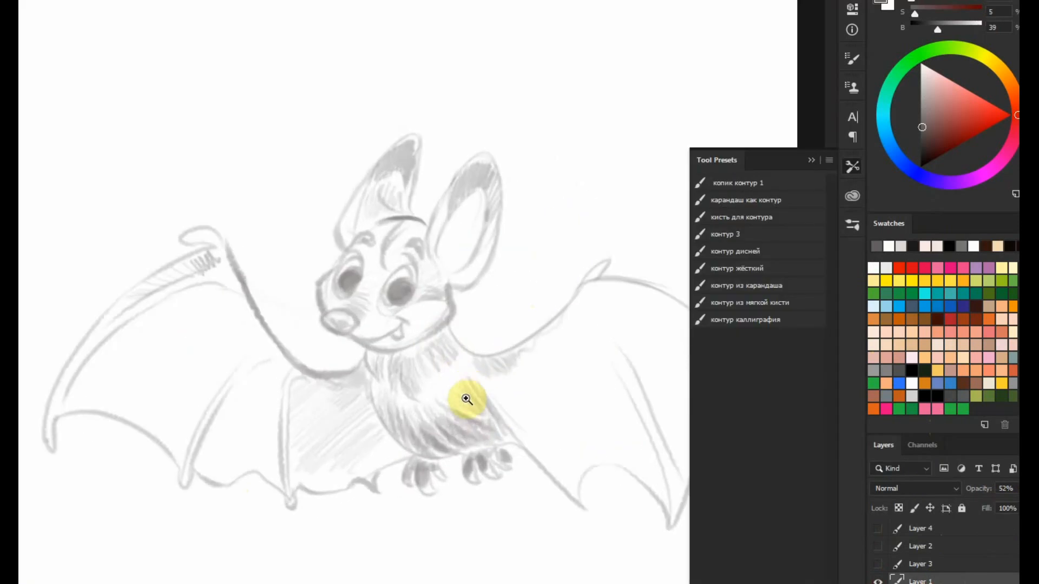
- Add a new layer above Layer 4, adjust the brush size and pick a darker gray for inking
{"action": "left_click", "coordinate": [928, 532]}
{"action": "key", "text": "ctrl+alt+shift+n"}
{"action": "right_click", "coordinate": [383, 189]}
{"action": "mouse_move", "coordinate": [376, 216]}
{"action": "left_mouse_down"}
{"action": "mouse_move", "coordinate": [415, 111]}
{"action": "mouse_move", "coordinate": [435, 203]}
{"action": "left_mouse_up"}
{"action": "scroll", "coordinate": [415, 111], "scroll_direction": "up", "scroll_amount": 3}
{"action": "left_click", "coordinate": [922, 140]}
- Ink the bat's ears, brows, eyes and nose with "копик контур 1" and add a long test stroke above the head
{"action": "mouse_move", "coordinate": [397, 270]}
{"action": "left_mouse_down"}
{"action": "mouse_move", "coordinate": [408, 248]}
{"action": "mouse_move", "coordinate": [475, 426]}
{"action": "left_mouse_up"}
{"action": "mouse_move", "coordinate": [373, 315]}
{"action": "left_mouse_down"}
{"action": "mouse_move", "coordinate": [364, 132]}
{"action": "mouse_move", "coordinate": [184, 357]}
{"action": "left_mouse_up"}
{"action": "left_click_drag", "start_coordinate": [235, 280], "coordinate": [258, 315]}
{"action": "left_click_drag", "start_coordinate": [258, 316], "coordinate": [318, 269]}
{"action": "left_click_drag", "start_coordinate": [272, 306], "coordinate": [321, 314]}
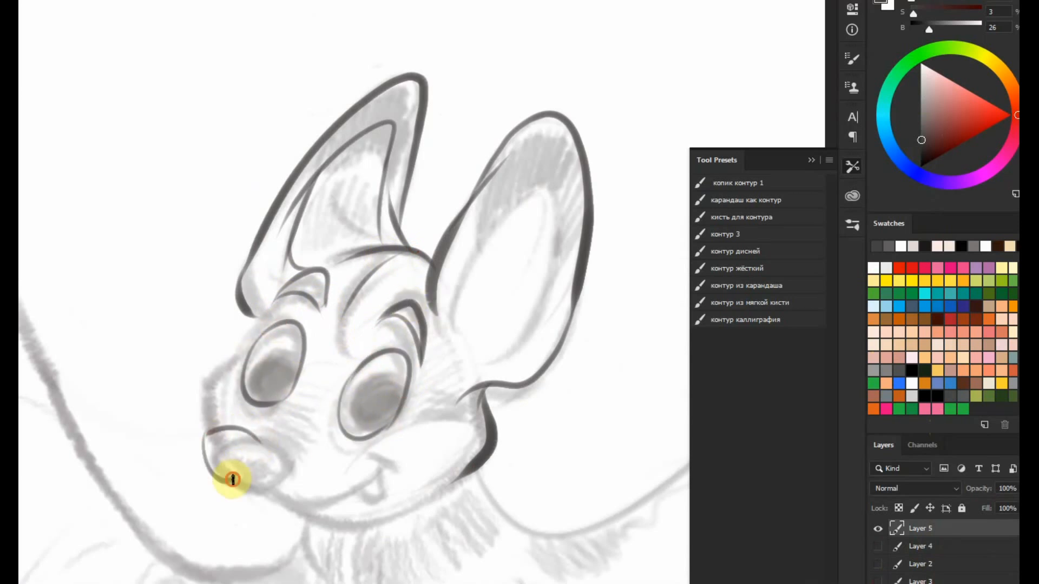
{"action": "left_click_drag", "start_coordinate": [340, 39], "coordinate": [267, 214]}
{"action": "left_click_drag", "start_coordinate": [72, 139], "coordinate": [482, 84]}
- With the "карандаш как контур" preset, draw a test stroke above the head and ink the muzzle, cheek fur and mouth
{"action": "left_click", "coordinate": [745, 200]}
{"action": "left_click_drag", "start_coordinate": [63, 186], "coordinate": [411, 116]}
{"action": "left_click_drag", "start_coordinate": [326, 346], "coordinate": [435, 216]}
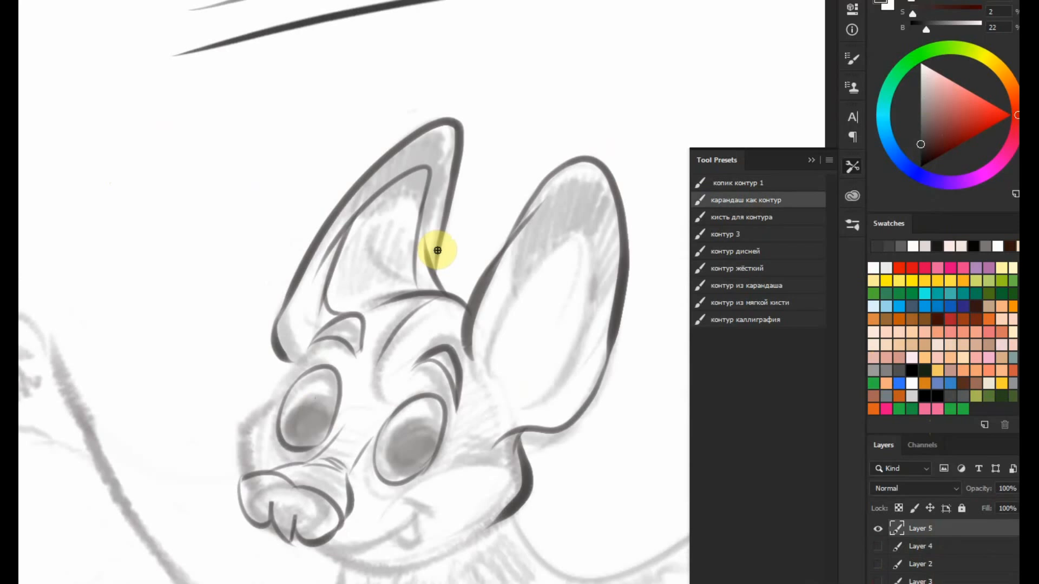
{"action": "left_click_drag", "start_coordinate": [388, 501], "coordinate": [405, 434]}
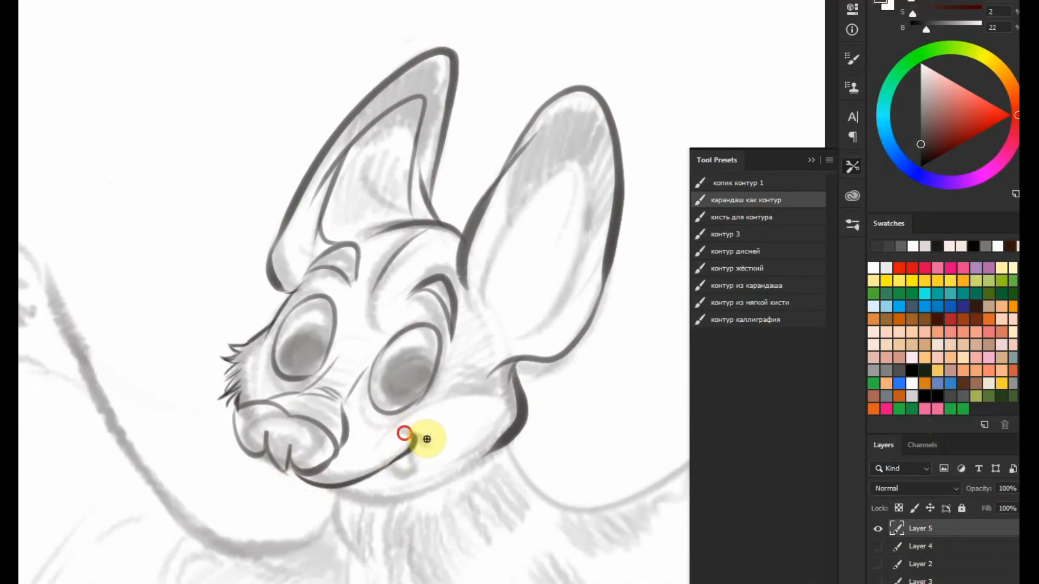
{"action": "left_click_drag", "start_coordinate": [342, 494], "coordinate": [425, 491]}
- With the "кисть для контура" preset, draw a test stroke and ink the neck and upper arm of the left-hand wing
{"action": "left_click", "coordinate": [747, 218]}
{"action": "left_click_drag", "start_coordinate": [471, 250], "coordinate": [449, 481]}
{"action": "left_click_drag", "start_coordinate": [140, 260], "coordinate": [549, 153]}
{"action": "left_click_drag", "start_coordinate": [476, 502], "coordinate": [474, 123]}
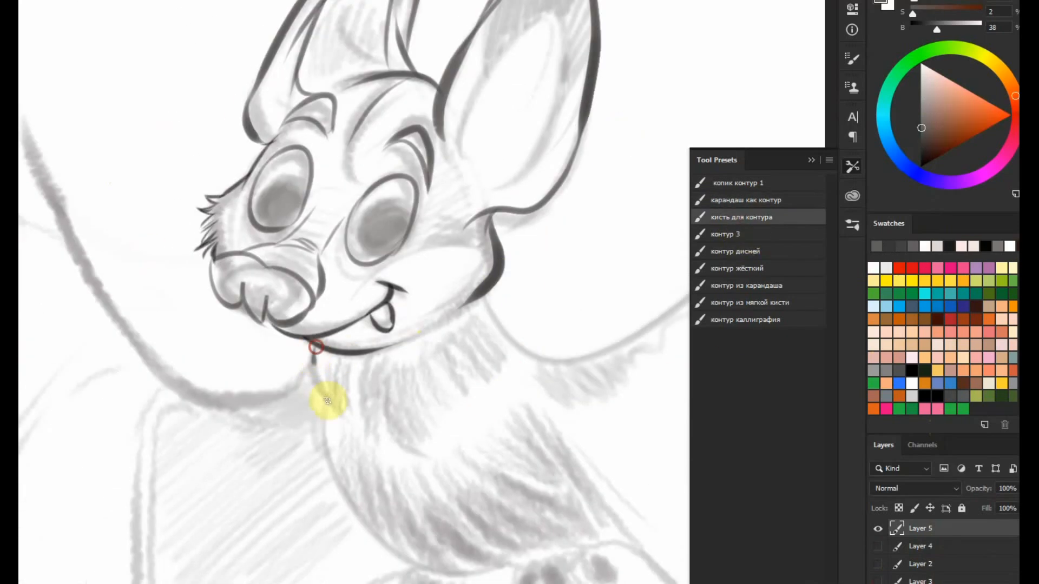
{"action": "left_click_drag", "start_coordinate": [287, 390], "coordinate": [482, 477]}
{"action": "mouse_move", "coordinate": [374, 460]}
{"action": "left_mouse_down"}
{"action": "mouse_move", "coordinate": [246, 258]}
{"action": "mouse_move", "coordinate": [117, 198]}
{"action": "left_mouse_up"}
{"action": "left_click_drag", "start_coordinate": [186, 209], "coordinate": [132, 227]}
- With the "контур 3" preset, draw a test stroke and ink the outer edge of the left-hand wing down to its tip
{"action": "left_click", "coordinate": [725, 235]}
{"action": "left_click_drag", "start_coordinate": [563, 255], "coordinate": [414, 573]}
{"action": "left_click_drag", "start_coordinate": [177, 345], "coordinate": [639, 198]}
{"action": "left_click_drag", "start_coordinate": [81, 536], "coordinate": [552, 262]}
{"action": "left_click_drag", "start_coordinate": [429, 315], "coordinate": [536, 144]}
{"action": "left_click_drag", "start_coordinate": [572, 111], "coordinate": [290, 526]}
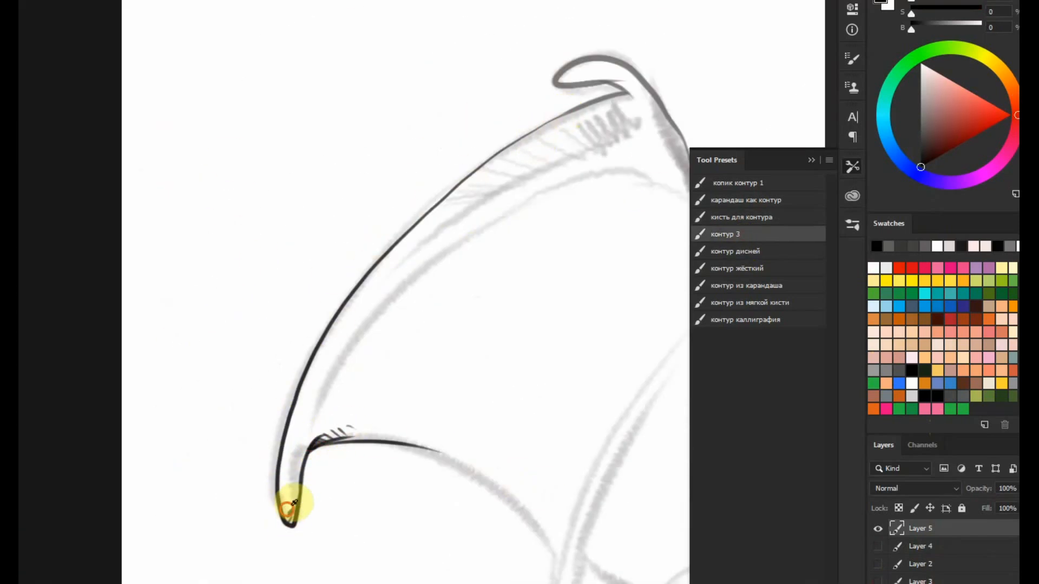
{"action": "left_click_drag", "start_coordinate": [502, 263], "coordinate": [356, 371]}
- With the "контур дисней" preset, draw a test stroke and ink the first lower scallop of the left-hand wing in black
{"action": "left_click", "coordinate": [728, 253]}
{"action": "mouse_move", "coordinate": [617, 195]}
{"action": "left_mouse_down"}
{"action": "mouse_move", "coordinate": [423, 364]}
{"action": "mouse_move", "coordinate": [331, 505]}
{"action": "left_mouse_up"}
{"action": "left_click_drag", "start_coordinate": [541, 249], "coordinate": [280, 386]}
{"action": "left_click_drag", "start_coordinate": [290, 464], "coordinate": [533, 246]}
{"action": "mouse_move", "coordinate": [447, 415]}
{"action": "left_mouse_down"}
{"action": "mouse_move", "coordinate": [490, 287]}
{"action": "mouse_move", "coordinate": [458, 68]}
{"action": "left_mouse_up"}
{"action": "left_click_drag", "start_coordinate": [226, 287], "coordinate": [364, 376]}
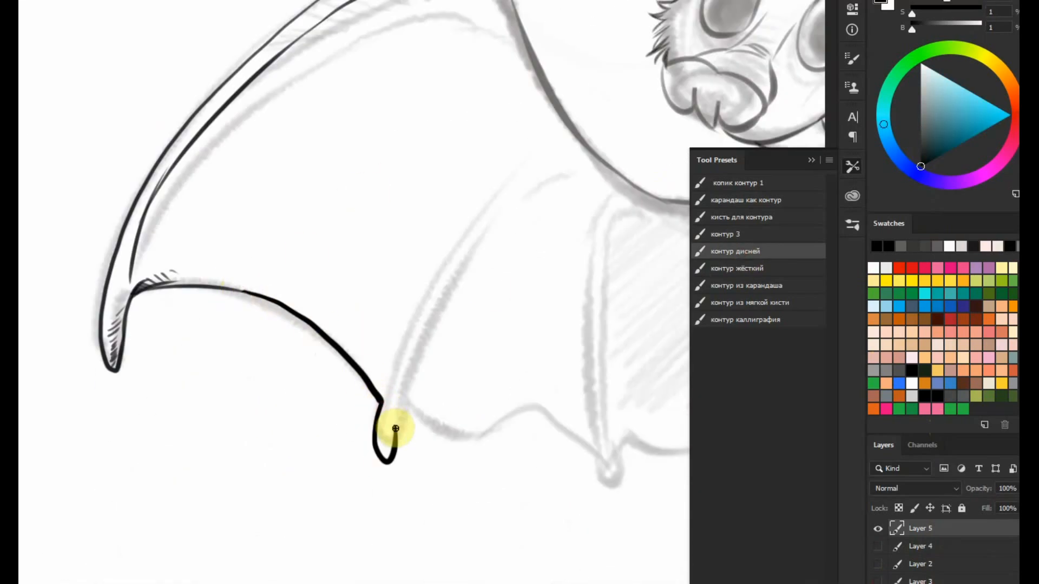
{"action": "left_click_drag", "start_coordinate": [395, 429], "coordinate": [400, 409]}
{"action": "left_click_drag", "start_coordinate": [531, 254], "coordinate": [341, 366]}
- With the "контур жёсткий" preset, draw a long dark green test stroke above the others with thin strokes branching upward from it
{"action": "left_click", "coordinate": [745, 269]}
{"action": "left_click_drag", "start_coordinate": [552, 269], "coordinate": [412, 515]}
{"action": "left_click_drag", "start_coordinate": [164, 344], "coordinate": [601, 191]}
{"action": "right_click", "coordinate": [439, 370]}
{"action": "left_click_drag", "start_coordinate": [285, 83], "coordinate": [331, 241]}
{"action": "left_click_drag", "start_coordinate": [360, 266], "coordinate": [457, 116]}
{"action": "left_click_drag", "start_coordinate": [488, 114], "coordinate": [435, 238]}
{"action": "mouse_move", "coordinate": [560, 92]}
{"action": "left_mouse_down"}
{"action": "mouse_move", "coordinate": [475, 224]}
{"action": "mouse_move", "coordinate": [605, 102]}
{"action": "left_mouse_up"}
{"action": "left_click_drag", "start_coordinate": [347, 129], "coordinate": [354, 266]}
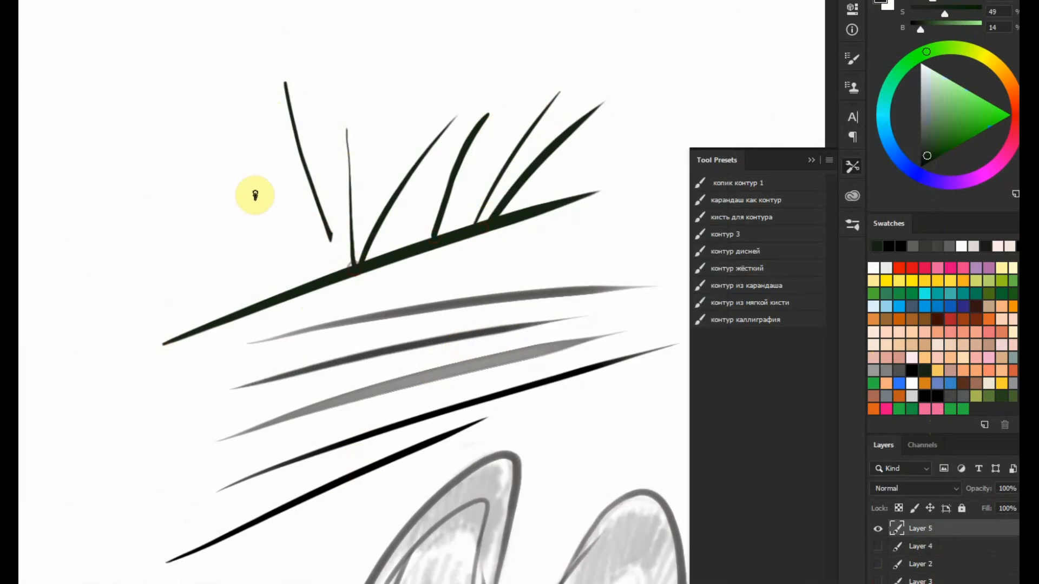
{"action": "left_click_drag", "start_coordinate": [196, 101], "coordinate": [311, 281]}
{"action": "left_click_drag", "start_coordinate": [152, 235], "coordinate": [295, 254]}
{"action": "left_click_drag", "start_coordinate": [103, 126], "coordinate": [271, 238]}
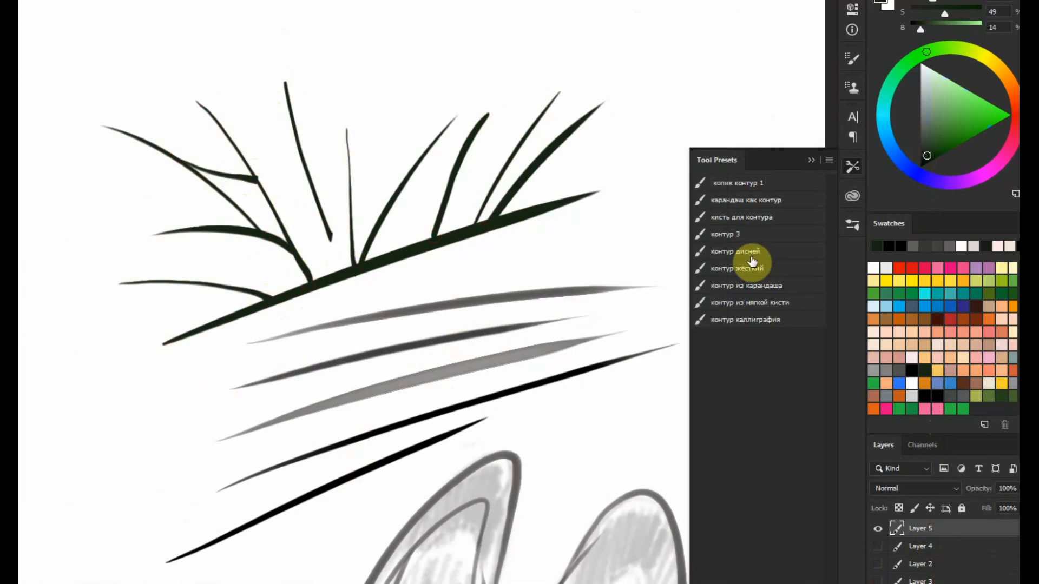
- Choose the "контур из карандаша" preset and draw thin sample lines and small loops among the branching strokes
{"action": "left_click", "coordinate": [747, 285]}
{"action": "left_click_drag", "start_coordinate": [570, 188], "coordinate": [698, 73]}
{"action": "left_click_drag", "start_coordinate": [447, 187], "coordinate": [437, 296]}
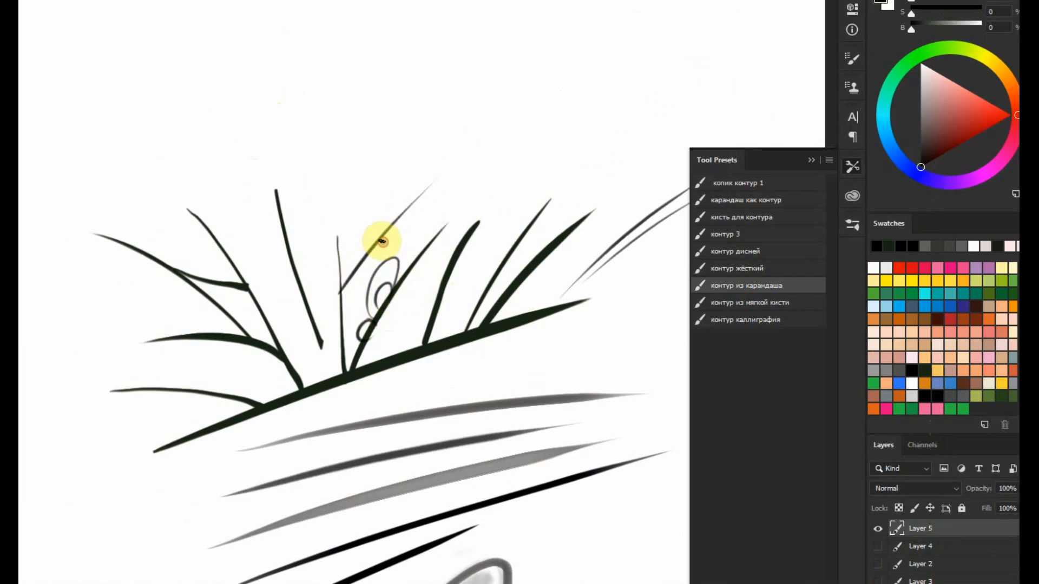
{"action": "left_click_drag", "start_coordinate": [383, 242], "coordinate": [428, 32]}
- Ink the right-hand wing's inner edge, arm, thumb claw and outer edge with the "контур из карандаша" preset
{"action": "left_click_drag", "start_coordinate": [494, 463], "coordinate": [81, 359]}
{"action": "left_click_drag", "start_coordinate": [327, 411], "coordinate": [487, 296]}
{"action": "left_click_drag", "start_coordinate": [544, 264], "coordinate": [358, 433]}
{"action": "left_click_drag", "start_coordinate": [299, 467], "coordinate": [367, 396]}
{"action": "left_click_drag", "start_coordinate": [432, 360], "coordinate": [586, 127]}
{"action": "left_click_drag", "start_coordinate": [251, 371], "coordinate": [304, 464]}
{"action": "left_click_drag", "start_coordinate": [267, 383], "coordinate": [297, 452]}
{"action": "left_click_drag", "start_coordinate": [301, 464], "coordinate": [398, 569]}
{"action": "left_click_drag", "start_coordinate": [643, 283], "coordinate": [403, 310]}
{"action": "mouse_move", "coordinate": [586, 538]}
{"action": "left_mouse_down"}
{"action": "mouse_move", "coordinate": [601, 570]}
{"action": "mouse_move", "coordinate": [331, 212]}
{"action": "left_mouse_up"}
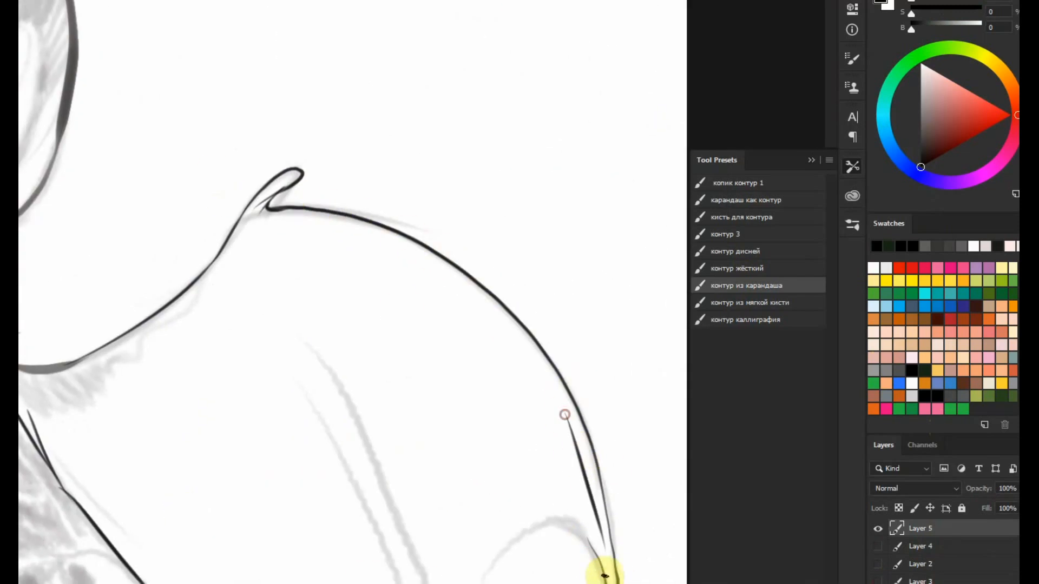
- With the "контур из мягкой кисти" preset, draw two parallel test strokes and ink the belly outline and the first foot
{"action": "left_click", "coordinate": [761, 305]}
{"action": "left_click_drag", "start_coordinate": [391, 14], "coordinate": [459, 410]}
{"action": "left_click_drag", "start_coordinate": [158, 285], "coordinate": [498, 161]}
{"action": "left_click_drag", "start_coordinate": [190, 290], "coordinate": [507, 173]}
{"action": "left_click_drag", "start_coordinate": [227, 487], "coordinate": [401, 168]}
{"action": "left_click_drag", "start_coordinate": [260, 487], "coordinate": [433, 174]}
{"action": "mouse_move", "coordinate": [214, 212]}
{"action": "left_mouse_down"}
{"action": "mouse_move", "coordinate": [296, 344]}
{"action": "mouse_move", "coordinate": [329, 497]}
{"action": "left_mouse_up"}
{"action": "left_click_drag", "start_coordinate": [225, 316], "coordinate": [243, 441]}
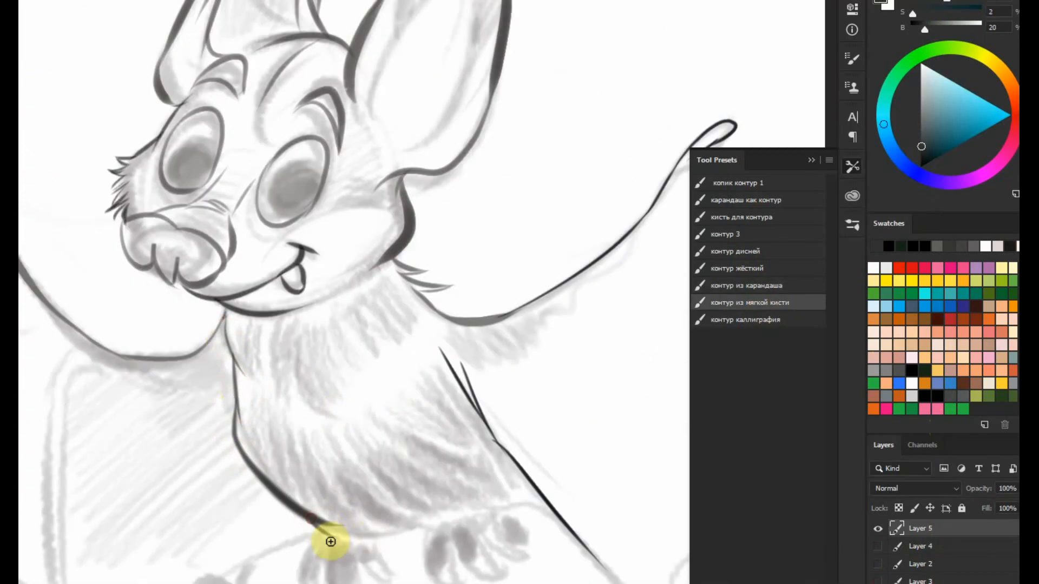
{"action": "left_click_drag", "start_coordinate": [335, 537], "coordinate": [302, 557]}
{"action": "left_click_drag", "start_coordinate": [324, 541], "coordinate": [312, 416]}
{"action": "left_click_drag", "start_coordinate": [294, 426], "coordinate": [288, 475]}
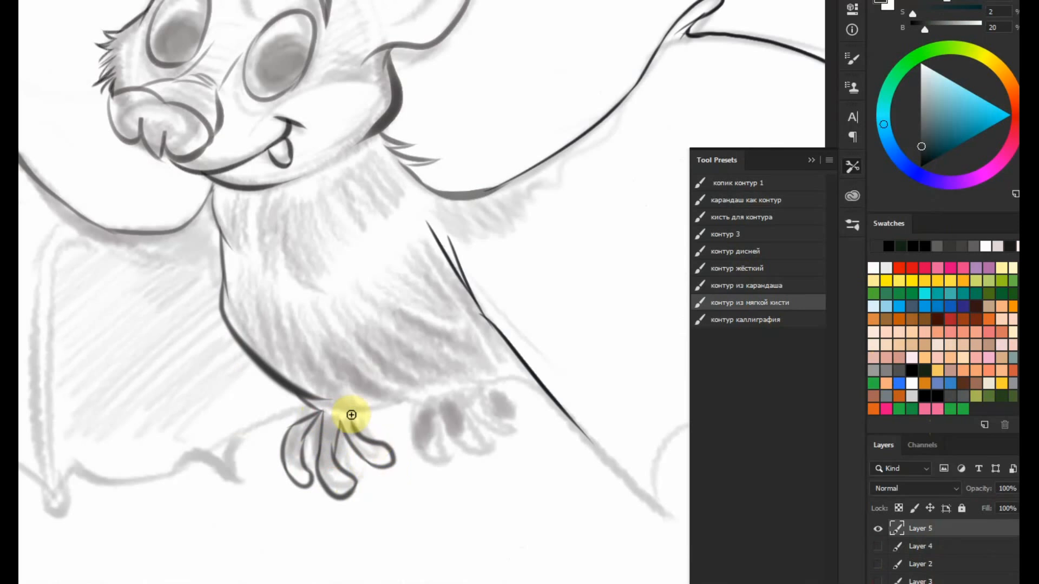
- With the "контур каллиграфия" preset, draw two test strokes and letter "ABT", "C" and "D" above them
{"action": "left_click", "coordinate": [745, 319]}
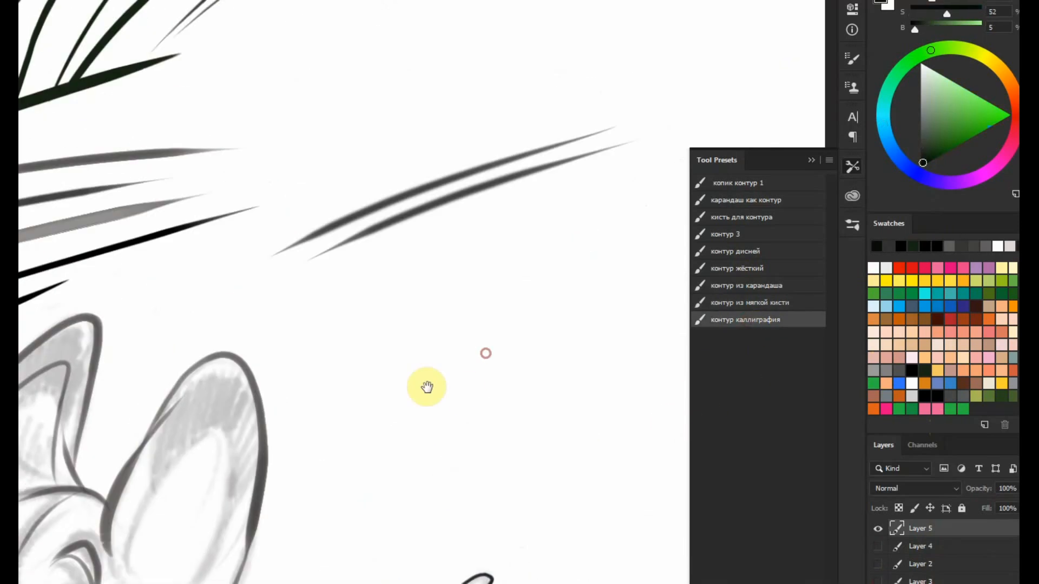
{"action": "mouse_move", "coordinate": [290, 301]}
{"action": "left_mouse_down"}
{"action": "mouse_move", "coordinate": [568, 181]}
{"action": "mouse_move", "coordinate": [536, 386]}
{"action": "left_mouse_up"}
{"action": "left_click_drag", "start_coordinate": [380, 275], "coordinate": [331, 351]}
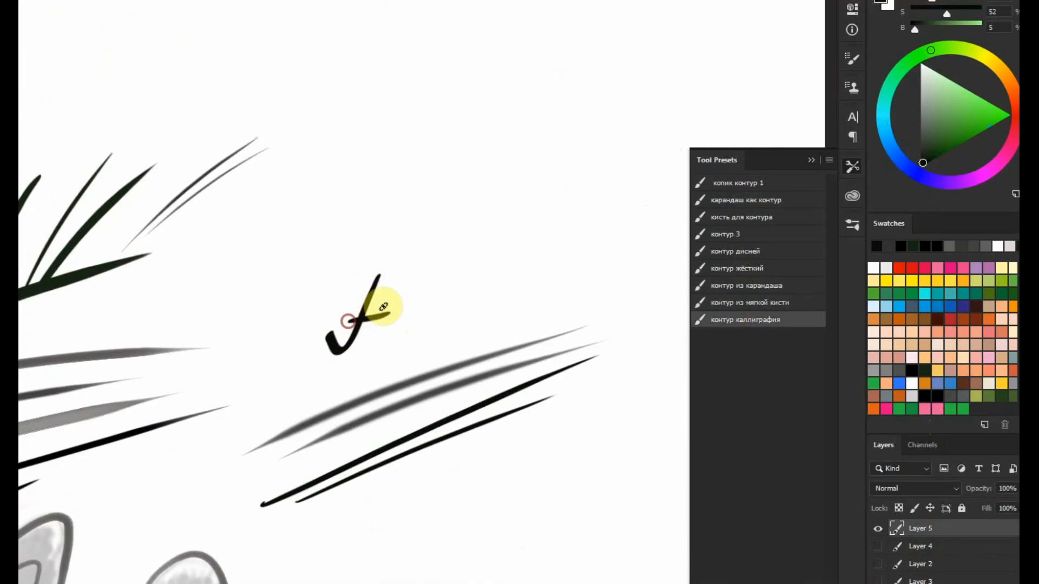
{"action": "left_click_drag", "start_coordinate": [424, 299], "coordinate": [483, 288]}
{"action": "left_click_drag", "start_coordinate": [528, 299], "coordinate": [446, 355]}
{"action": "mouse_move", "coordinate": [409, 231]}
{"action": "left_mouse_down"}
{"action": "mouse_move", "coordinate": [371, 238]}
{"action": "mouse_move", "coordinate": [410, 272]}
{"action": "left_mouse_up"}
{"action": "left_click_drag", "start_coordinate": [445, 287], "coordinate": [478, 230]}
{"action": "left_click_drag", "start_coordinate": [431, 260], "coordinate": [479, 263]}
{"action": "left_click_drag", "start_coordinate": [456, 139], "coordinate": [425, 301]}
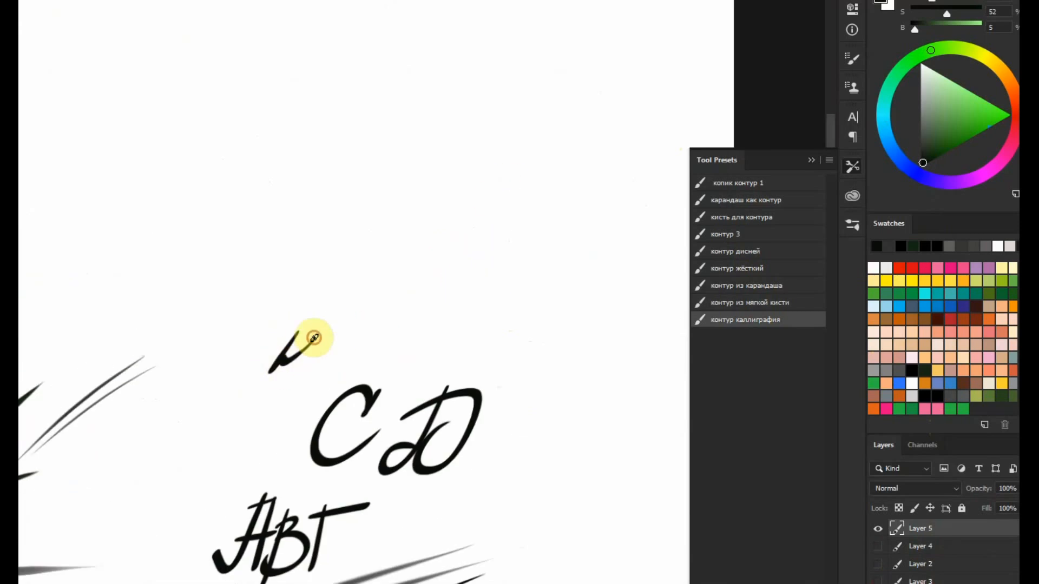
{"action": "left_click_drag", "start_coordinate": [336, 561], "coordinate": [455, 472]}
- Open the Preset Manager and delete all the tool presets from "копик контур 1" to "контур каллиграфия"
{"action": "left_click", "coordinate": [829, 161]}
{"action": "left_click", "coordinate": [884, 352]}
{"action": "left_click", "coordinate": [601, 115]}
{"action": "left_click", "coordinate": [634, 253], "text": "shift"}
{"action": "left_click", "coordinate": [903, 218]}
- Load the contour preset file that starts with "контур каллиграфия 2" and close the Preset Manager
{"action": "left_click", "coordinate": [903, 133]}
{"action": "left_click", "coordinate": [231, 180]}
{"action": "left_click", "coordinate": [232, 196]}
{"action": "left_click", "coordinate": [922, 583]}
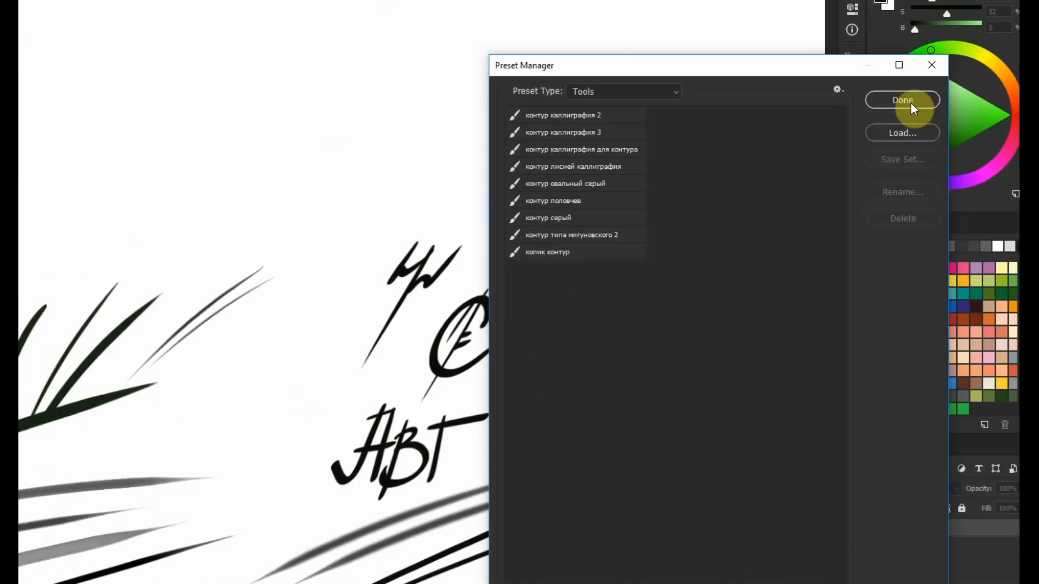
{"action": "left_click", "coordinate": [903, 100]}
- Choose the "контур каллиграфия 2" preset, adjust the brush size and draw large calligraphic letters
{"action": "left_click", "coordinate": [748, 182]}
{"action": "right_click", "coordinate": [362, 234]}
{"action": "left_click", "coordinate": [444, 166]}
{"action": "left_click_drag", "start_coordinate": [286, 100], "coordinate": [272, 251]}
{"action": "left_click_drag", "start_coordinate": [243, 195], "coordinate": [337, 154]}
{"action": "left_click_drag", "start_coordinate": [323, 91], "coordinate": [308, 245]}
{"action": "left_click_drag", "start_coordinate": [325, 193], "coordinate": [452, 163]}
{"action": "mouse_move", "coordinate": [388, 199]}
{"action": "left_mouse_down"}
{"action": "mouse_move", "coordinate": [364, 278]}
{"action": "mouse_move", "coordinate": [481, 180]}
{"action": "left_mouse_up"}
{"action": "right_click", "coordinate": [408, 279]}
- Choose the "контур каллиграфия 3" preset, adjust the brush size and write "Yes" and other sample letters on the canvas
{"action": "left_click", "coordinate": [749, 205]}
{"action": "left_click", "coordinate": [749, 205]}
{"action": "right_click", "coordinate": [425, 119]}
{"action": "left_click", "coordinate": [505, 166]}
{"action": "left_click_drag", "start_coordinate": [348, 106], "coordinate": [399, 81]}
{"action": "mouse_move", "coordinate": [247, 388]}
{"action": "left_mouse_down"}
{"action": "mouse_move", "coordinate": [267, 394]}
{"action": "mouse_move", "coordinate": [233, 447]}
{"action": "left_mouse_up"}
{"action": "left_click_drag", "start_coordinate": [302, 386], "coordinate": [248, 451]}
{"action": "mouse_move", "coordinate": [491, 193]}
{"action": "left_mouse_down"}
{"action": "mouse_move", "coordinate": [522, 190]}
{"action": "mouse_move", "coordinate": [360, 266]}
{"action": "left_mouse_up"}
{"action": "mouse_move", "coordinate": [377, 306]}
{"action": "left_mouse_down"}
{"action": "mouse_move", "coordinate": [430, 291]}
{"action": "mouse_move", "coordinate": [392, 309]}
{"action": "left_mouse_up"}
{"action": "left_click_drag", "start_coordinate": [418, 330], "coordinate": [450, 325]}
{"action": "left_click_drag", "start_coordinate": [477, 307], "coordinate": [443, 342]}
- With the "контур каллиграфия для контура" preset, ink the right-hand wing's ragged lower edge and the second foot's first toes
{"action": "left_click", "coordinate": [769, 218]}
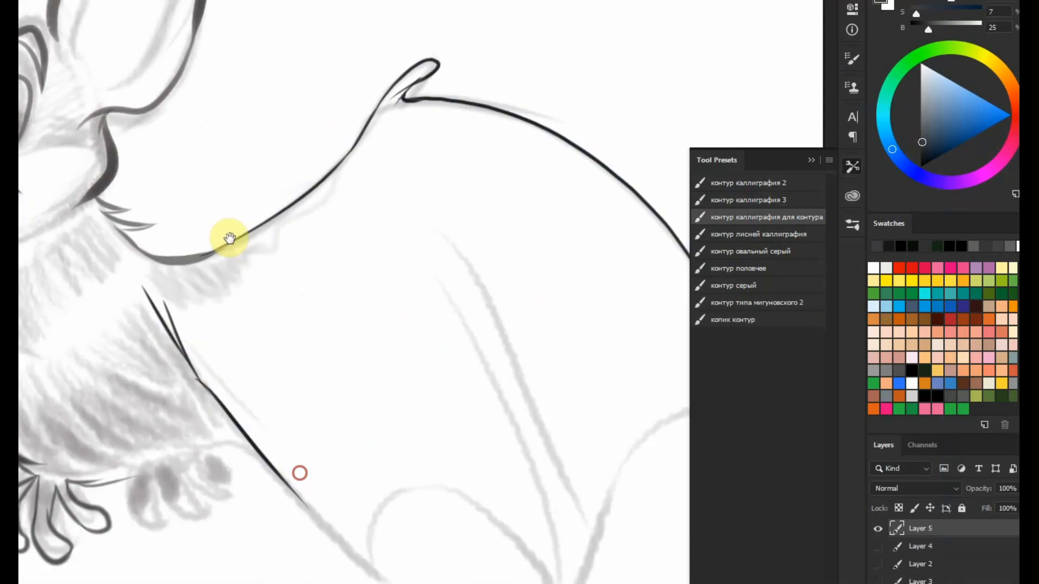
{"action": "left_click_drag", "start_coordinate": [278, 393], "coordinate": [315, 412]}
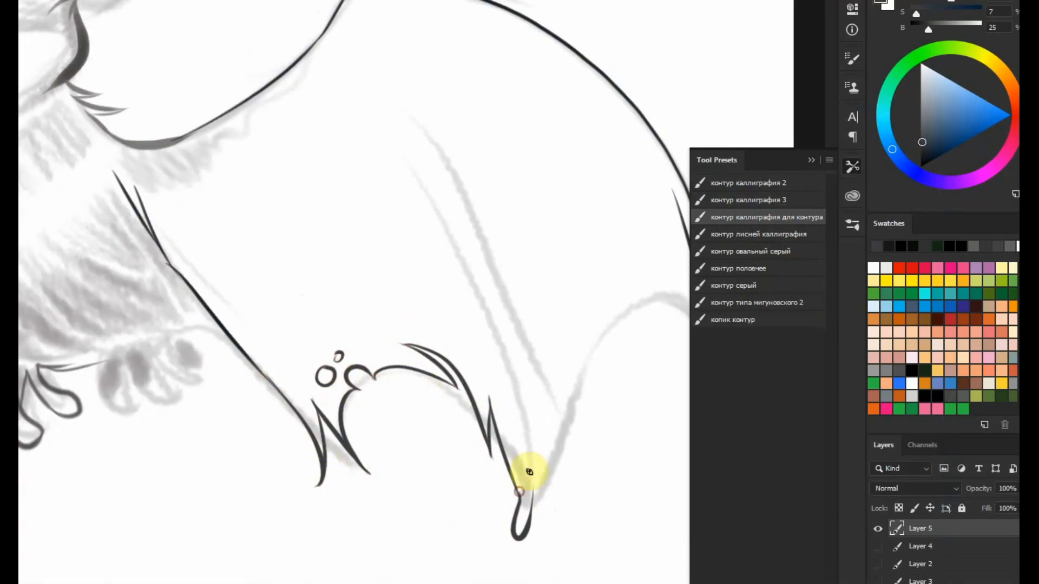
{"action": "left_click_drag", "start_coordinate": [529, 472], "coordinate": [493, 342]}
{"action": "left_click_drag", "start_coordinate": [78, 368], "coordinate": [395, 368]}
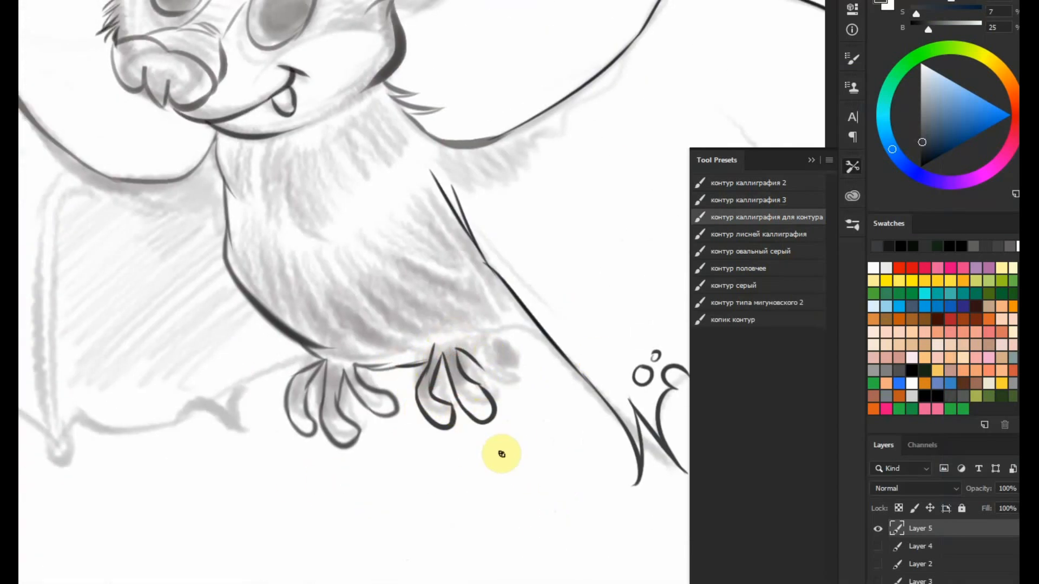
- Ink the last toe of the second foot and the fur above it with the "контур лисней каллиграфия" preset
{"action": "left_click", "coordinate": [785, 235]}
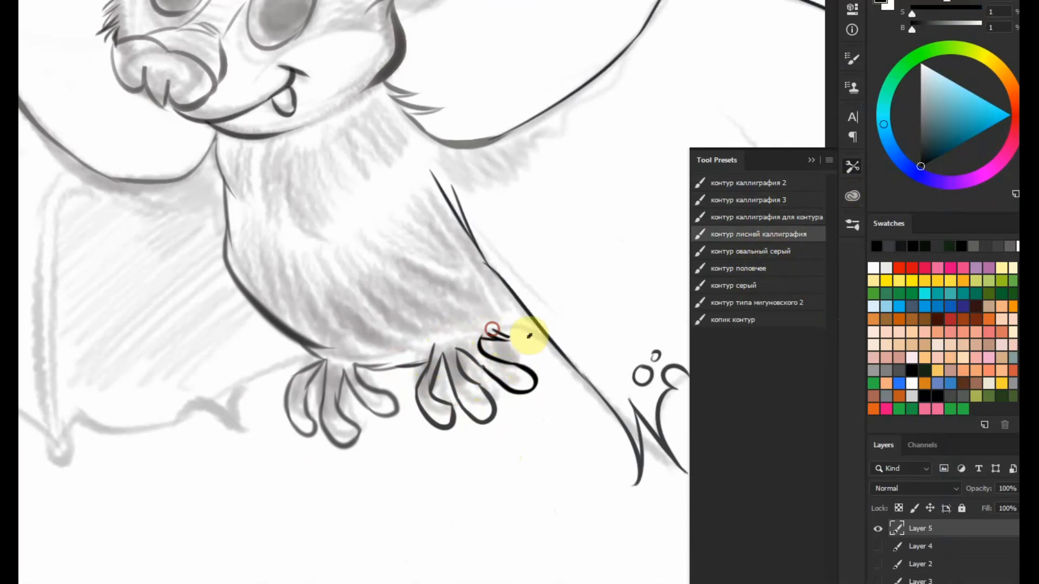
{"action": "left_click_drag", "start_coordinate": [514, 327], "coordinate": [525, 338]}
{"action": "left_click_drag", "start_coordinate": [527, 327], "coordinate": [543, 335]}
- Ink a chest fur tuft and bold black eye outlines, and letter "BRUSH" beside the bat
{"action": "mouse_move", "coordinate": [274, 156]}
{"action": "left_mouse_down"}
{"action": "mouse_move", "coordinate": [319, 262]}
{"action": "mouse_move", "coordinate": [327, 313]}
{"action": "left_mouse_up"}
{"action": "left_click_drag", "start_coordinate": [359, 112], "coordinate": [305, 349]}
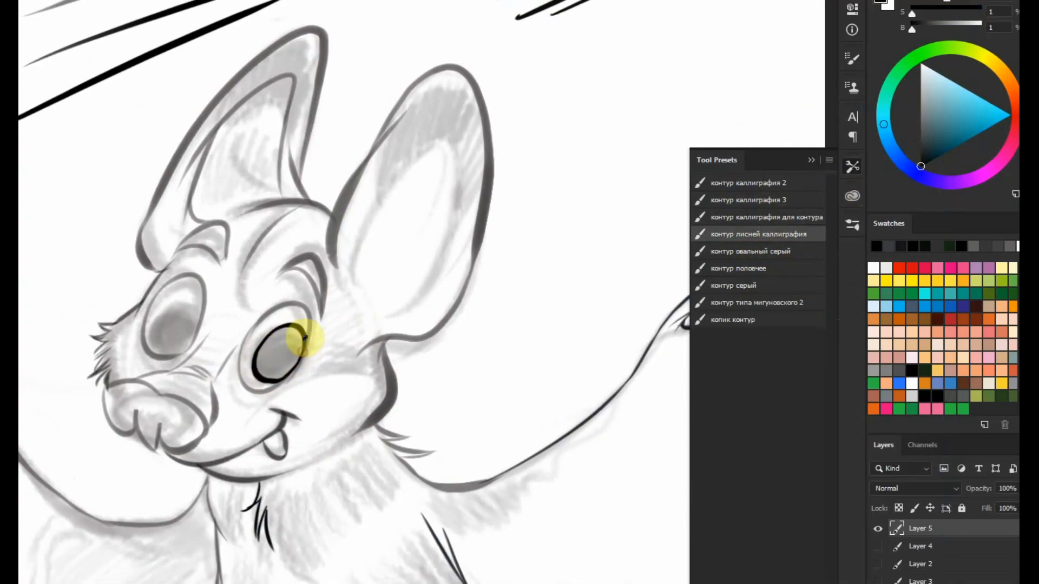
{"action": "mouse_move", "coordinate": [524, 337]}
{"action": "left_mouse_down"}
{"action": "mouse_move", "coordinate": [271, 336]}
{"action": "mouse_move", "coordinate": [281, 374]}
{"action": "mouse_move", "coordinate": [394, 314]}
{"action": "mouse_move", "coordinate": [401, 420]}
{"action": "left_mouse_up"}
- With the "контур овальный серый" preset, write "contour" under "BRUSH" and add gray sample strokes and an oval beside it
{"action": "left_click", "coordinate": [781, 257]}
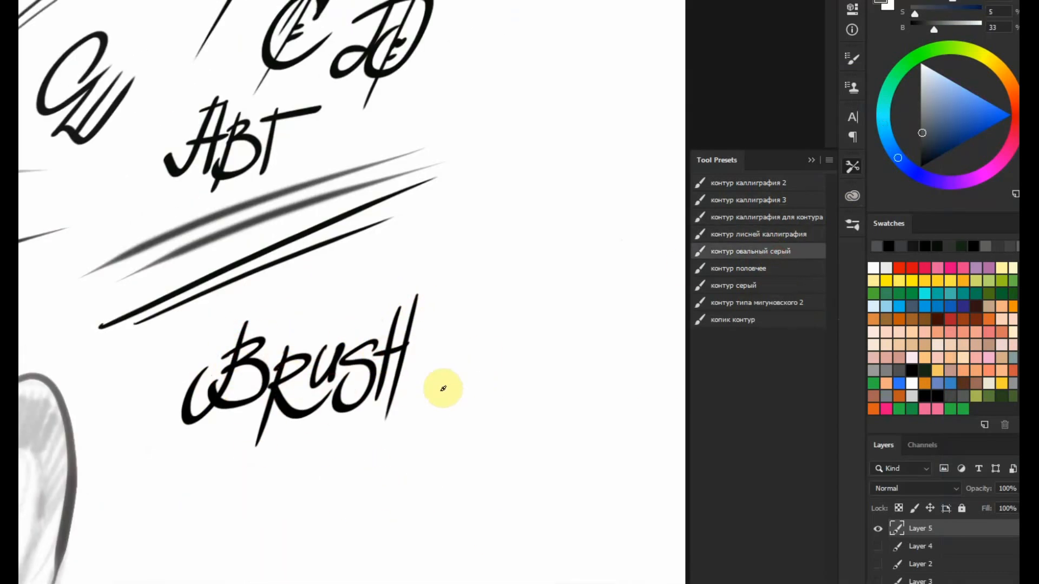
{"action": "left_click_drag", "start_coordinate": [297, 464], "coordinate": [282, 503]}
{"action": "left_click_drag", "start_coordinate": [316, 495], "coordinate": [325, 511]}
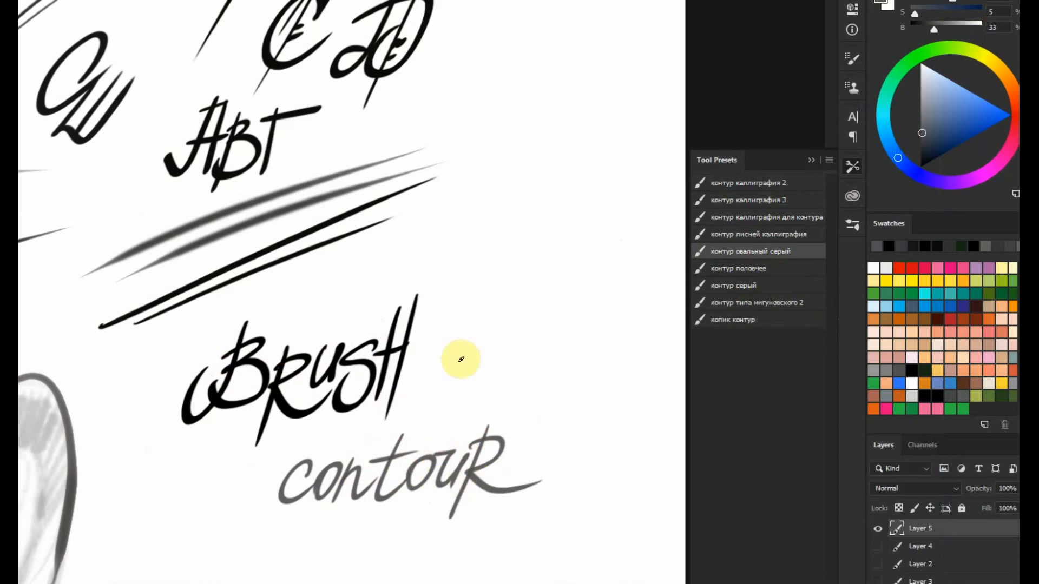
{"action": "left_click_drag", "start_coordinate": [480, 398], "coordinate": [499, 278]}
- With the "контур половчее" preset, ink the inner ear, sample black and letter a smaller "BRUSH" and an "h"
{"action": "left_click", "coordinate": [746, 271]}
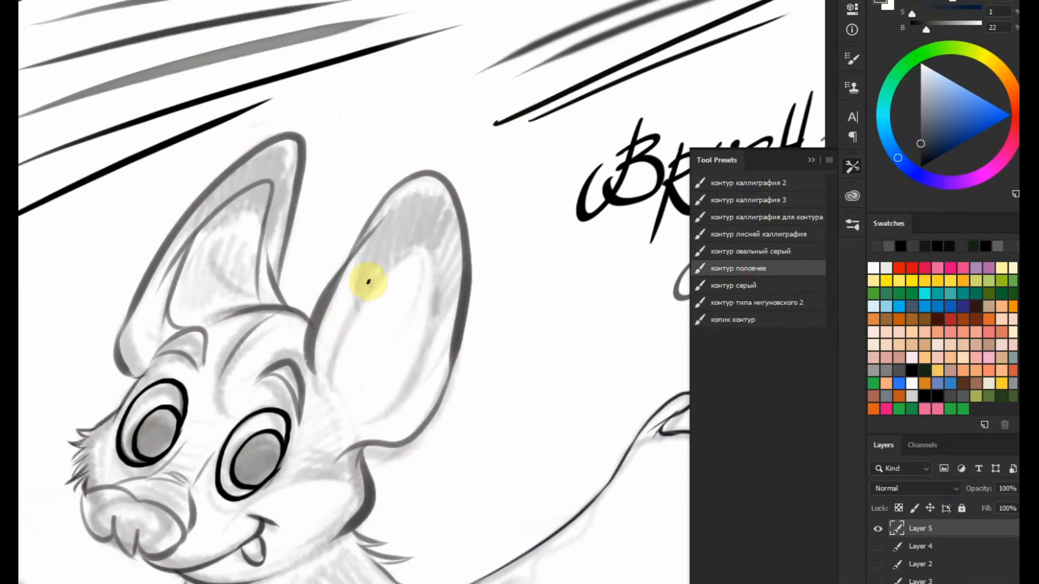
{"action": "left_click", "coordinate": [316, 342], "text": "alt"}
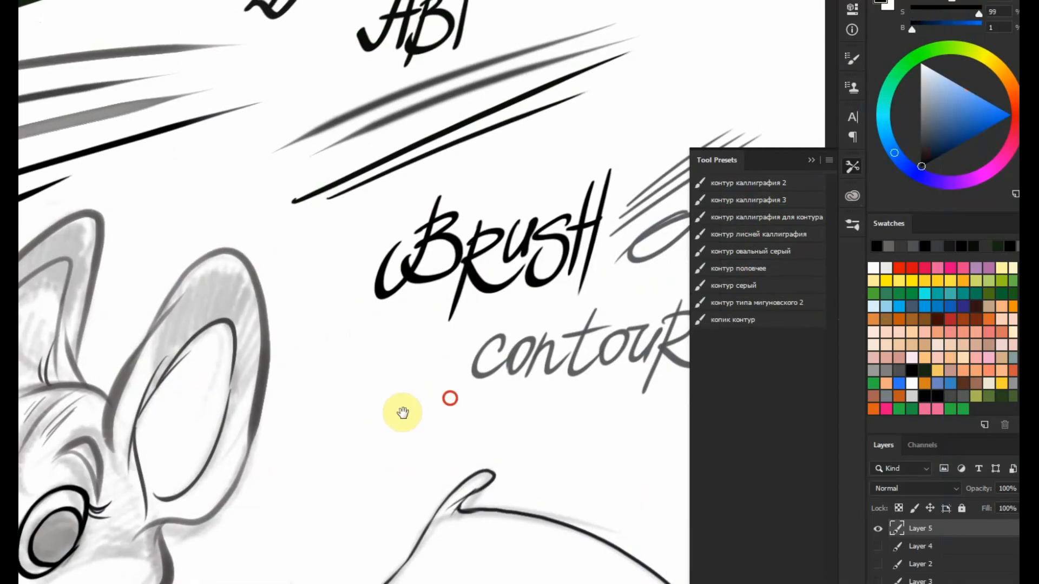
{"action": "left_click_drag", "start_coordinate": [428, 196], "coordinate": [413, 226]}
{"action": "left_click_drag", "start_coordinate": [517, 210], "coordinate": [541, 201]}
{"action": "left_click_drag", "start_coordinate": [545, 157], "coordinate": [530, 242]}
{"action": "left_click_drag", "start_coordinate": [549, 267], "coordinate": [457, 460]}
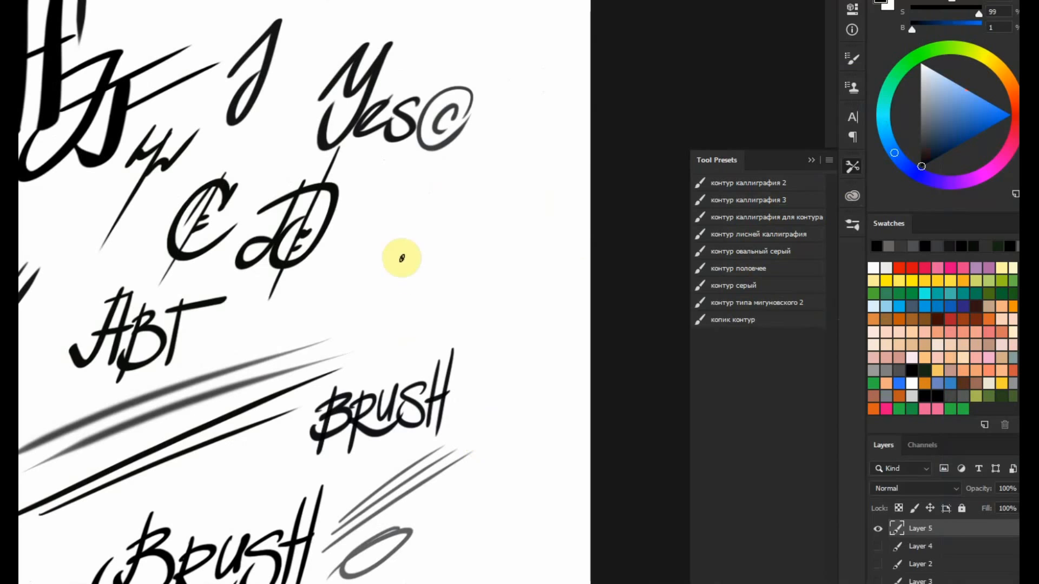
{"action": "left_click_drag", "start_coordinate": [407, 237], "coordinate": [387, 321]}
{"action": "left_click_drag", "start_coordinate": [390, 299], "coordinate": [440, 271]}
- With the "контур серый" preset, draw two crossing gray test strokes and begin lettering beside the smaller "BRUSH"
{"action": "left_click", "coordinate": [772, 289]}
{"action": "left_click_drag", "start_coordinate": [395, 363], "coordinate": [521, 227]}
{"action": "left_click_drag", "start_coordinate": [398, 359], "coordinate": [529, 258]}
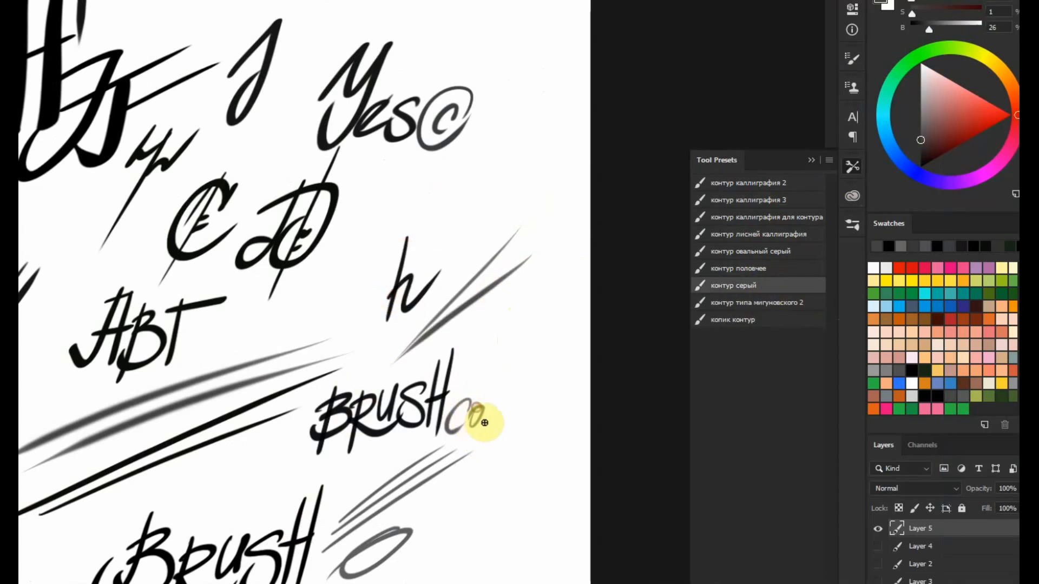
- Ink body fur tufts with "контур типа мигуновского 2" and short fur strokes along the left-hand wing with "копик контур"
{"action": "left_click", "coordinate": [747, 303]}
{"action": "key", "text": "ctrl+minus"}
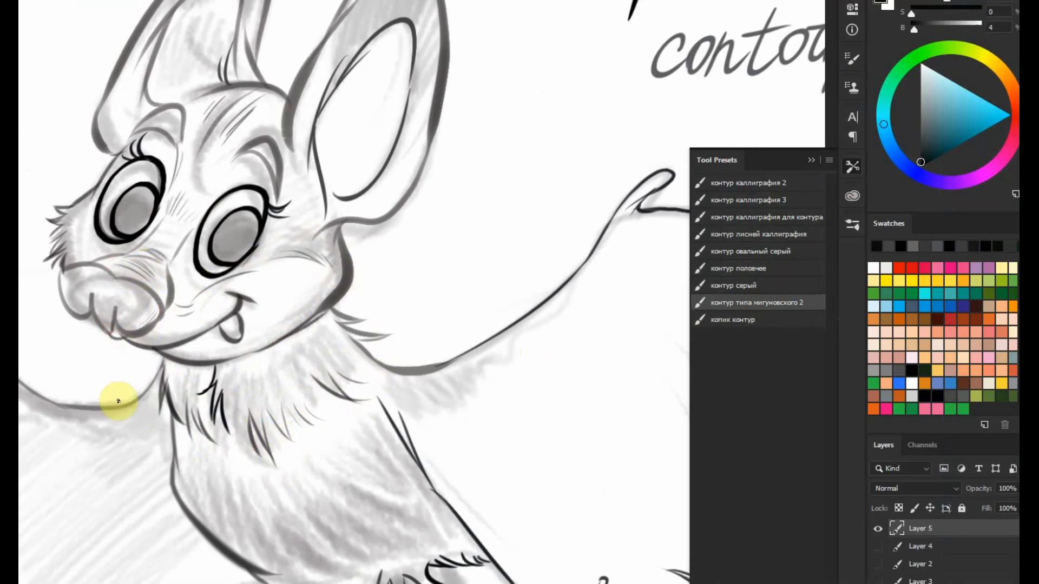
{"action": "left_click", "coordinate": [727, 323]}
{"action": "left_click_drag", "start_coordinate": [282, 413], "coordinate": [540, 349]}
{"action": "left_click_drag", "start_coordinate": [297, 355], "coordinate": [264, 382]}
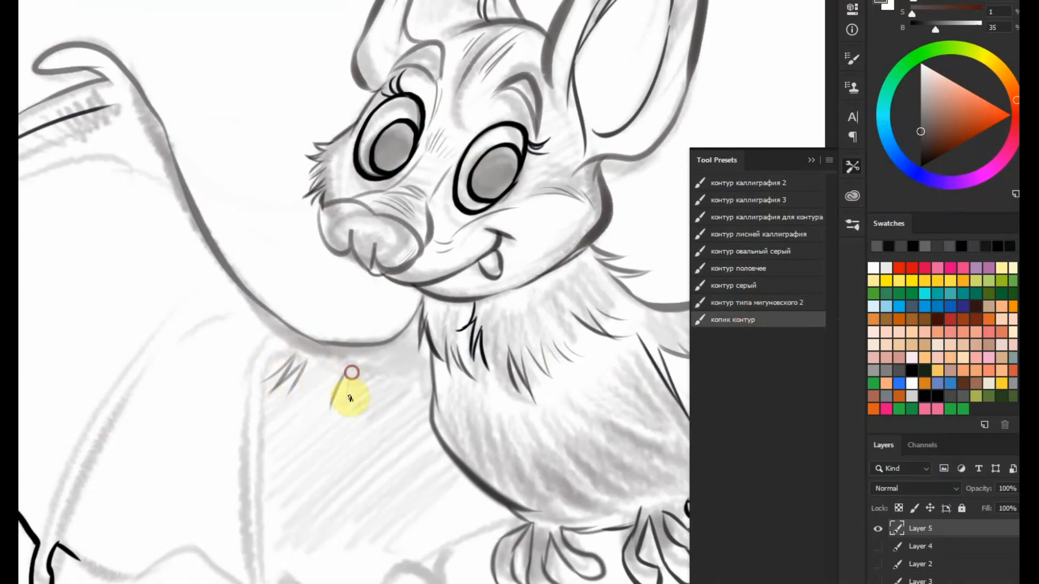
{"action": "scroll", "coordinate": [579, 418], "scroll_direction": "down", "scroll_amount": 3}
{"action": "left_click_drag", "start_coordinate": [505, 437], "coordinate": [541, 289]}
- Delete all the presets from "контур каллиграфия 2" to "копик контур" in the Preset Manager and close it
{"action": "left_click", "coordinate": [830, 160]}
{"action": "left_click", "coordinate": [871, 308]}
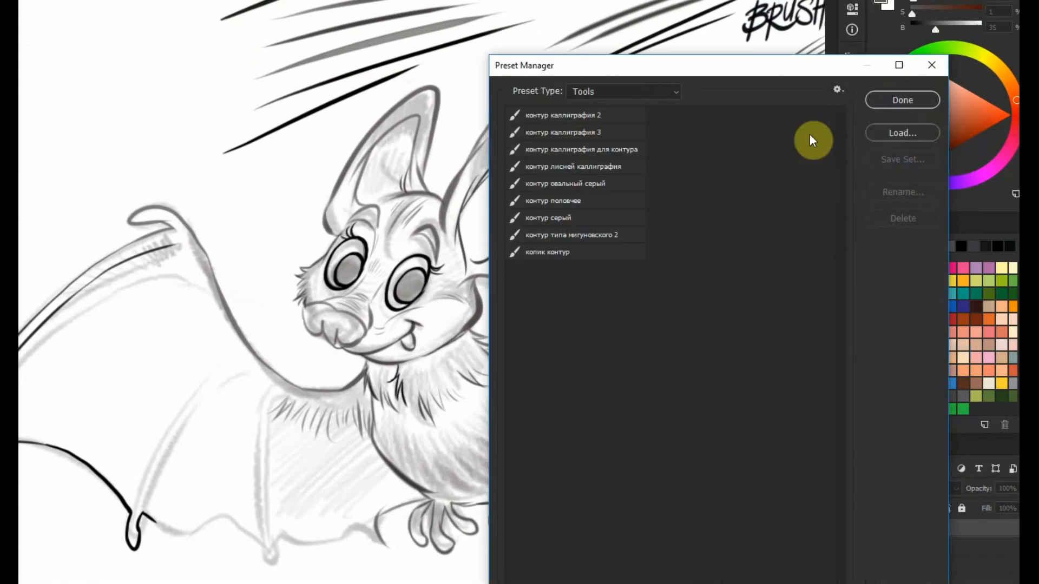
{"action": "left_click", "coordinate": [584, 116]}
{"action": "left_click", "coordinate": [600, 250], "text": "shift"}
{"action": "left_click", "coordinate": [905, 217]}
{"action": "key", "text": "Return"}
{"action": "left_click", "coordinate": [921, 102]}
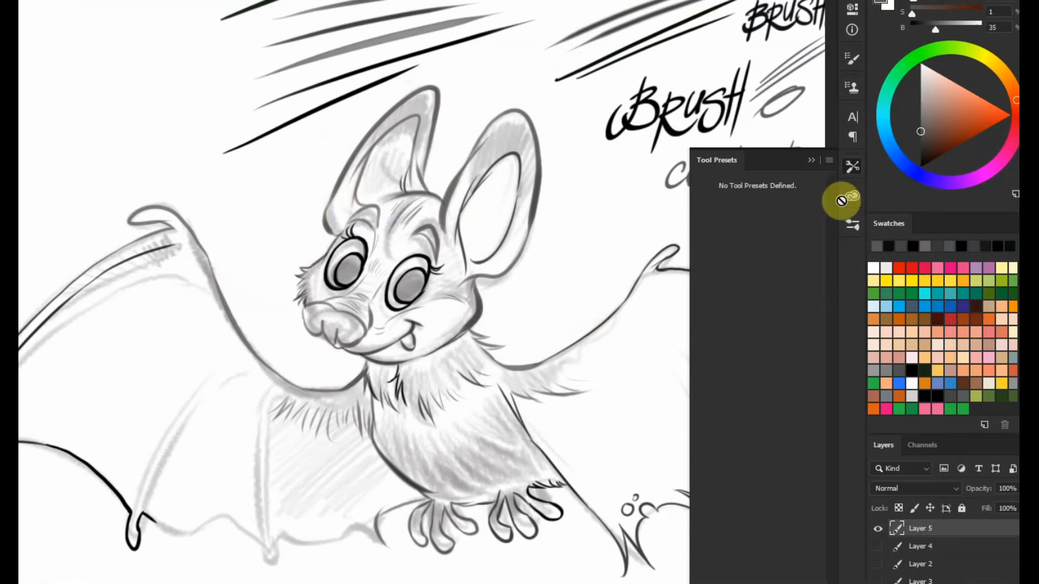
- Select all the test strokes and lettering samples above the bat with the Lasso, delete them and deselect
{"action": "left_click", "coordinate": [533, 260]}
{"action": "scroll", "coordinate": [533, 259], "scroll_direction": "down", "scroll_amount": 2}
{"action": "left_click_drag", "start_coordinate": [601, 181], "coordinate": [577, 308]}
{"action": "right_click", "coordinate": [475, 265]}
{"action": "left_click", "coordinate": [451, 267]}
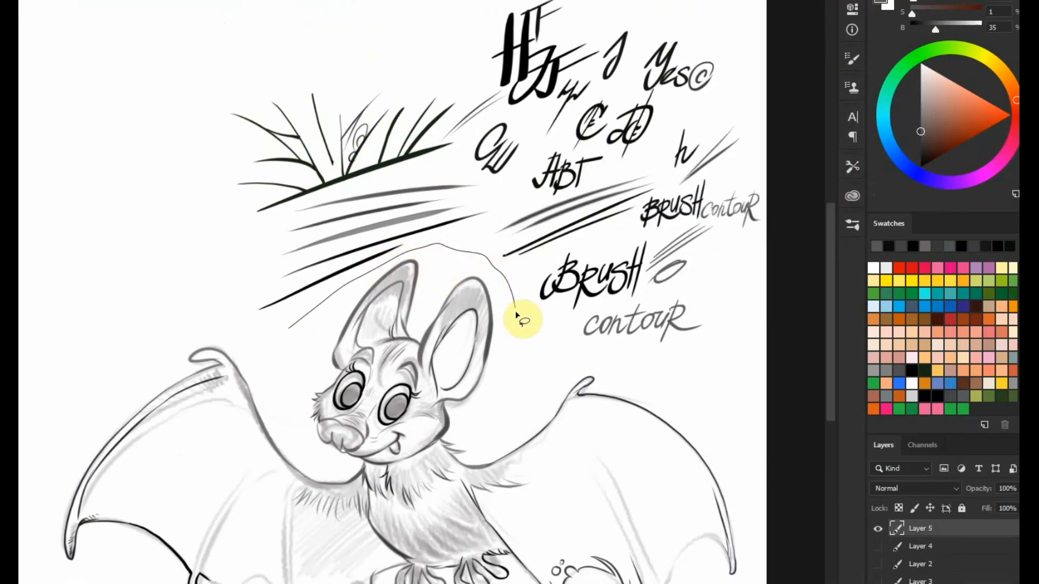
{"action": "left_click_drag", "start_coordinate": [740, 18], "coordinate": [291, 332]}
{"action": "key", "text": "Delete"}
{"action": "key", "text": "ctrl+d"}
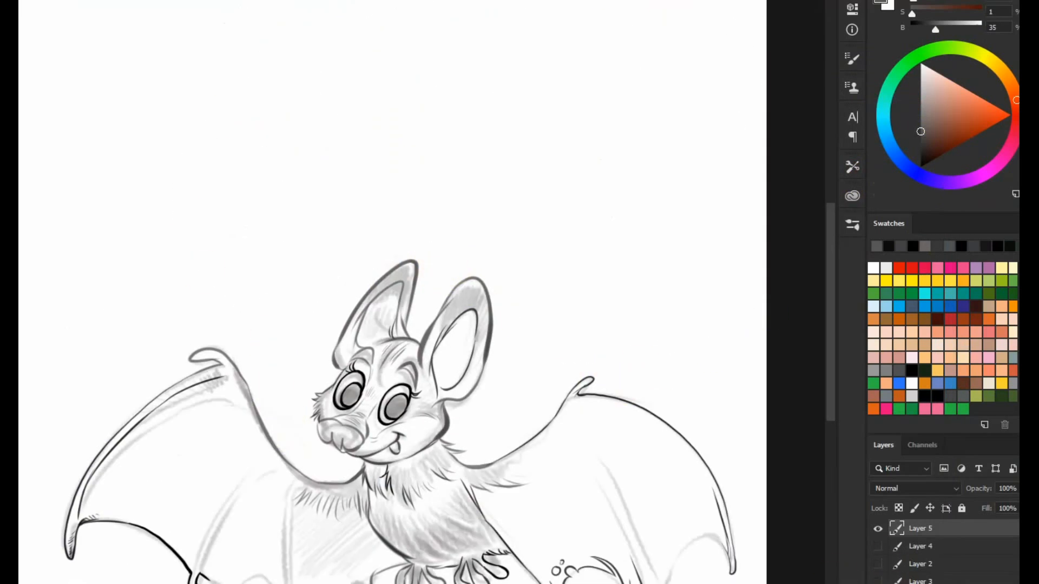
- Load the "my brushes for painting leaves and grass 1" brush set through the Preset Manager and close it
{"action": "scroll", "coordinate": [528, 313], "scroll_direction": "up", "scroll_amount": 1}
{"action": "scroll", "coordinate": [527, 313], "scroll_direction": "up", "scroll_amount": 1}
{"action": "left_click_drag", "start_coordinate": [482, 162], "coordinate": [595, 335]}
{"action": "key", "text": "b"}
{"action": "right_click", "coordinate": [346, 234]}
{"action": "left_click", "coordinate": [593, 146]}
{"action": "left_click", "coordinate": [646, 311]}
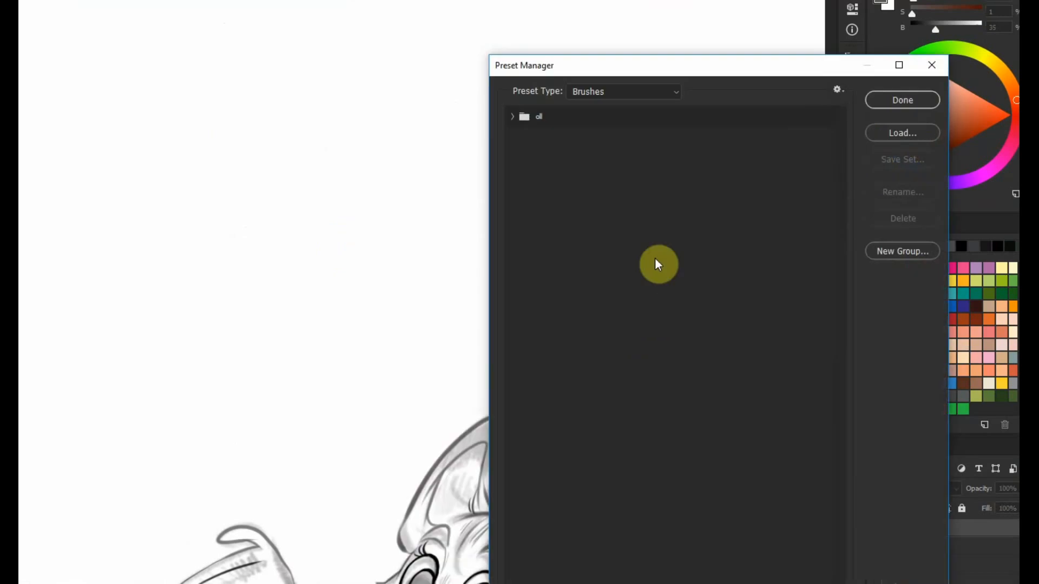
{"action": "left_click", "coordinate": [908, 130]}
{"action": "double_click", "coordinate": [292, 270]}
{"action": "left_click", "coordinate": [902, 100]}
- Hide the existing drawing layers and fill a new layer with a medium green swatch
{"action": "left_click_drag", "start_coordinate": [877, 529], "coordinate": [879, 583]}
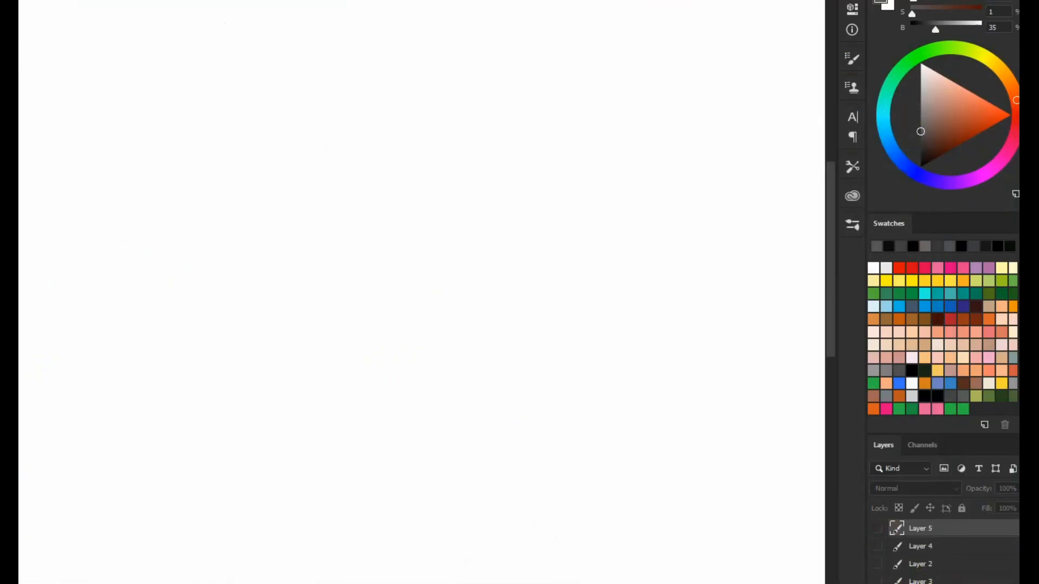
{"action": "left_click", "coordinate": [878, 291]}
{"action": "key", "text": "alt+BackSpace"}
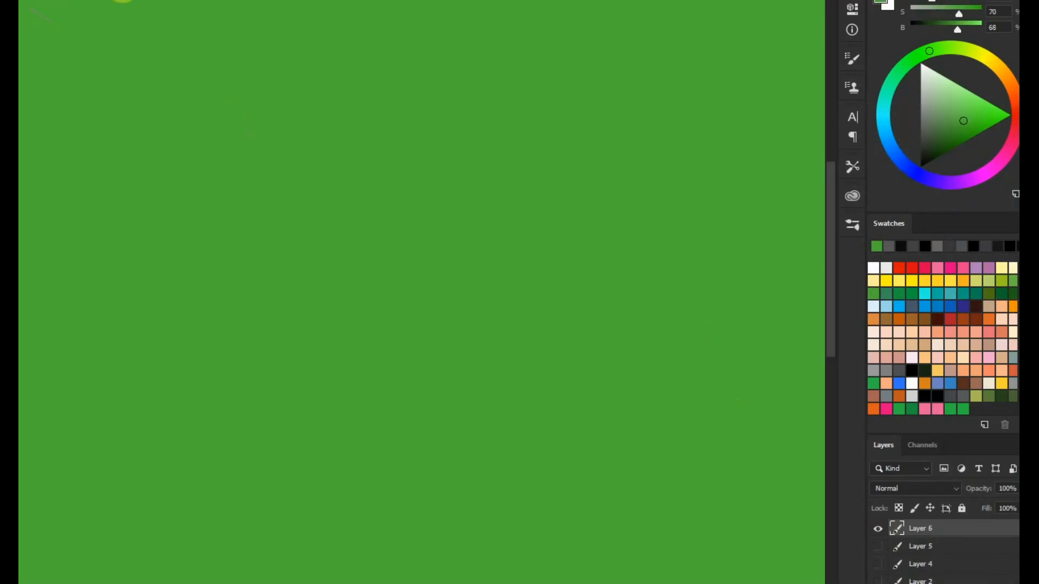
- Apply vertical gradients in two progressively paler greens over the green background, fading downwards from its upper edge
{"action": "left_click_drag", "start_coordinate": [964, 83], "coordinate": [956, 88]}
{"action": "left_click_drag", "start_coordinate": [428, 37], "coordinate": [433, 336]}
{"action": "left_click_drag", "start_coordinate": [487, 11], "coordinate": [522, 390]}
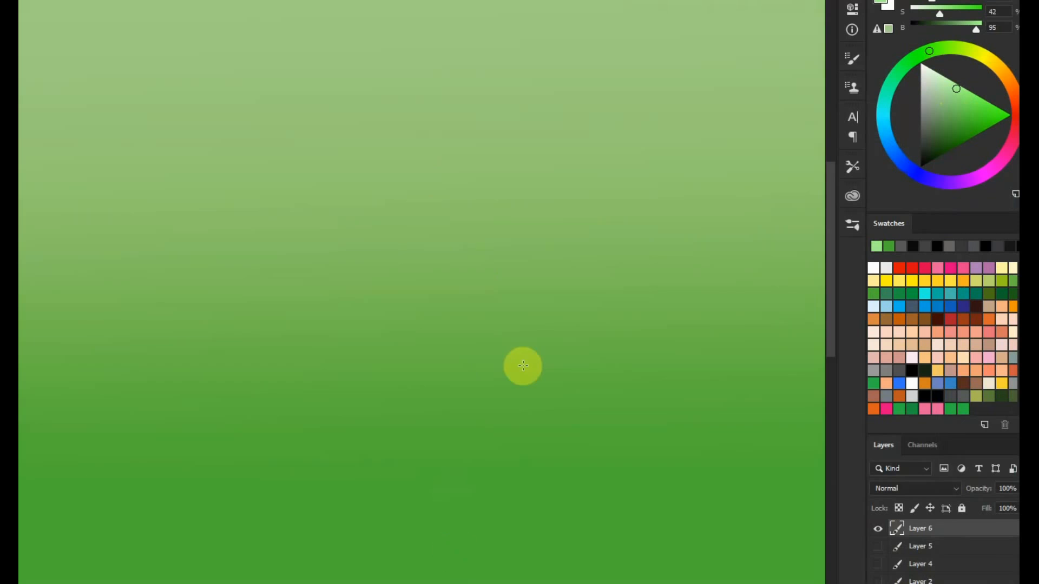
{"action": "left_click", "coordinate": [945, 79]}
{"action": "left_click_drag", "start_coordinate": [444, 11], "coordinate": [445, 422]}
{"action": "left_click_drag", "start_coordinate": [443, 139], "coordinate": [447, 401]}
- Choose "Sampled Brush 14 4" from the leaves and grass set, enlarge it, try it on the background and undo the last test
{"action": "key", "text": "b"}
{"action": "right_click", "coordinate": [460, 359]}
{"action": "left_click", "coordinate": [478, 276]}
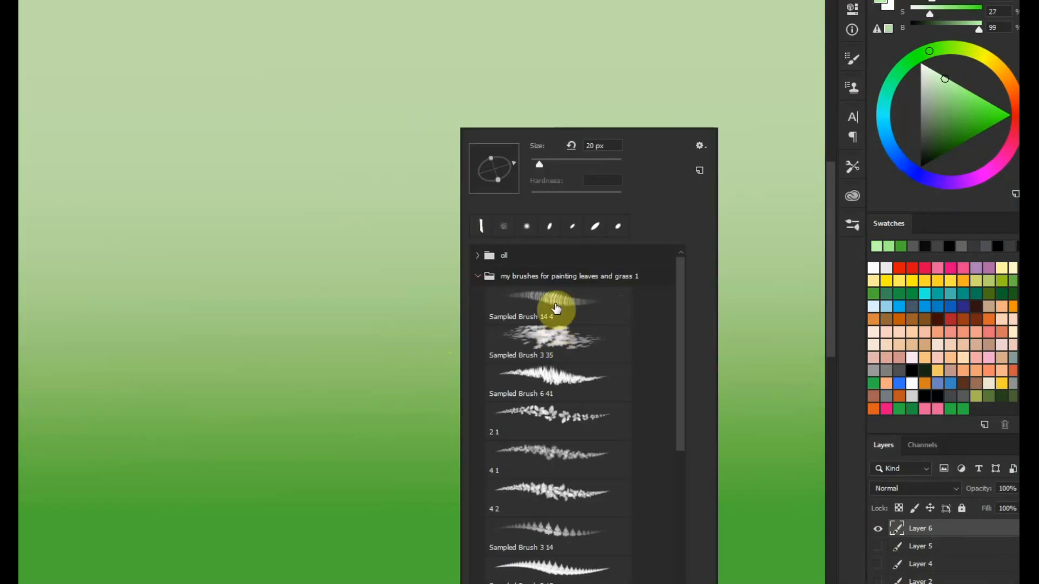
{"action": "left_click", "coordinate": [557, 309]}
{"action": "left_click", "coordinate": [379, 448]}
{"action": "right_click", "coordinate": [432, 358]}
{"action": "left_click_drag", "start_coordinate": [511, 164], "coordinate": [569, 174]}
{"action": "left_click", "coordinate": [176, 344]}
{"action": "left_click", "coordinate": [202, 314]}
{"action": "key", "text": "ctrl+z"}
- Sample greens from the background and paint a fern of several fronds converging at one base
{"action": "left_click", "coordinate": [233, 438], "text": "alt"}
{"action": "left_click", "coordinate": [232, 511], "text": "alt"}
{"action": "left_click_drag", "start_coordinate": [257, 236], "coordinate": [131, 379]}
{"action": "left_click_drag", "start_coordinate": [181, 226], "coordinate": [128, 379]}
{"action": "left_click_drag", "start_coordinate": [44, 249], "coordinate": [122, 376]}
{"action": "left_click_drag", "start_coordinate": [47, 318], "coordinate": [117, 378]}
{"action": "left_click_drag", "start_coordinate": [222, 299], "coordinate": [135, 373]}
- Choose "Sampled Brush 3 35" and a darker green, and paint ground foliage below the fern on a new layer
{"action": "right_click", "coordinate": [329, 331]}
{"action": "left_click", "coordinate": [433, 343]}
{"action": "left_click", "coordinate": [661, 480], "text": "alt"}
{"action": "left_click", "coordinate": [962, 136]}
{"action": "key", "text": "ctrl+shift+alt+n"}
{"action": "mouse_move", "coordinate": [250, 410]}
{"action": "left_mouse_down"}
{"action": "mouse_move", "coordinate": [433, 449]}
{"action": "mouse_move", "coordinate": [89, 389]}
{"action": "left_mouse_up"}
- Reduce the ground brush from 141 px and add dark foliage patches below and under the fern
{"action": "right_click", "coordinate": [302, 400]}
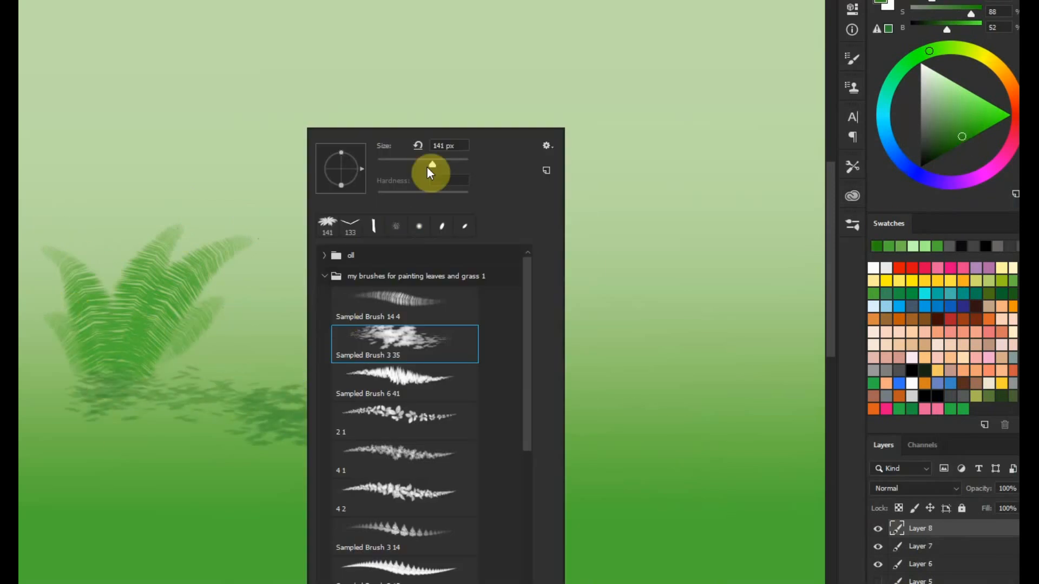
{"action": "left_click_drag", "start_coordinate": [430, 167], "coordinate": [422, 169]}
{"action": "left_click_drag", "start_coordinate": [157, 384], "coordinate": [180, 471]}
{"action": "left_click_drag", "start_coordinate": [238, 448], "coordinate": [89, 477]}
{"action": "left_click_drag", "start_coordinate": [171, 488], "coordinate": [317, 511]}
{"action": "left_click_drag", "start_coordinate": [177, 385], "coordinate": [81, 399]}
- Make the ground brush smaller again and spread scattered dark foliage away from the fern across the ground
{"action": "right_click", "coordinate": [381, 400]}
{"action": "left_click_drag", "start_coordinate": [509, 165], "coordinate": [501, 167]}
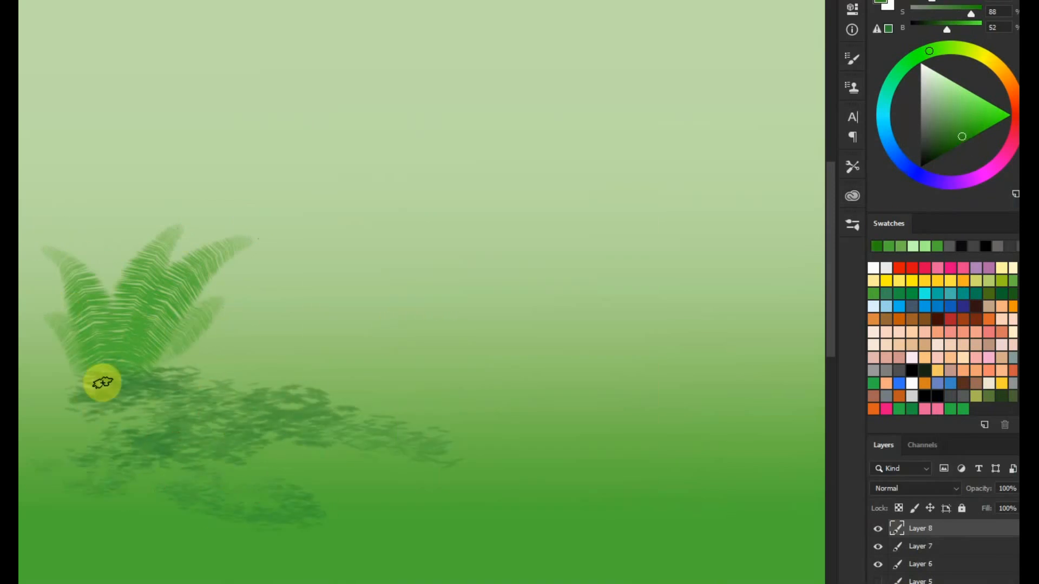
{"action": "left_click_drag", "start_coordinate": [102, 382], "coordinate": [36, 393]}
{"action": "left_click_drag", "start_coordinate": [158, 371], "coordinate": [197, 368]}
{"action": "left_click_drag", "start_coordinate": [276, 420], "coordinate": [311, 473]}
{"action": "left_click_drag", "start_coordinate": [398, 426], "coordinate": [528, 440]}
{"action": "left_click_drag", "start_coordinate": [255, 385], "coordinate": [387, 403]}
{"action": "left_click_drag", "start_coordinate": [355, 465], "coordinate": [479, 512]}
- With "Sampled Brush 6 41" slightly enlarged, paint grass tufts along the ground patch and at the fern's base
{"action": "right_click", "coordinate": [424, 411]}
{"action": "left_click", "coordinate": [533, 376]}
{"action": "left_click_drag", "start_coordinate": [227, 379], "coordinate": [283, 378]}
{"action": "key", "text": "ctrl+z"}
{"action": "right_click", "coordinate": [408, 379]}
{"action": "left_click_drag", "start_coordinate": [517, 165], "coordinate": [522, 165]}
{"action": "left_click_drag", "start_coordinate": [254, 385], "coordinate": [38, 388]}
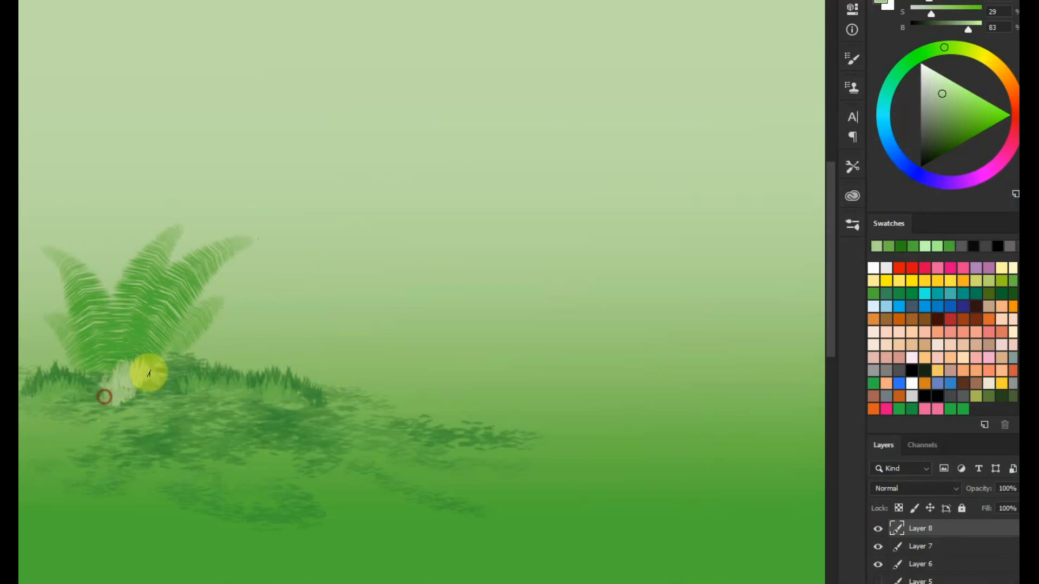
{"action": "left_click", "coordinate": [69, 374], "text": "alt"}
{"action": "left_click_drag", "start_coordinate": [100, 399], "coordinate": [151, 382]}
- On a new layer, paint a leafy bush above the fern with an enlarged leaf brush, in light and then darker green
{"action": "right_click", "coordinate": [238, 375]}
{"action": "left_click", "coordinate": [983, 583]}
{"action": "left_click", "coordinate": [577, 385], "text": "alt"}
{"action": "right_click", "coordinate": [577, 385]}
{"action": "left_click_drag", "start_coordinate": [691, 164], "coordinate": [703, 165]}
{"action": "left_click_drag", "start_coordinate": [116, 126], "coordinate": [105, 156]}
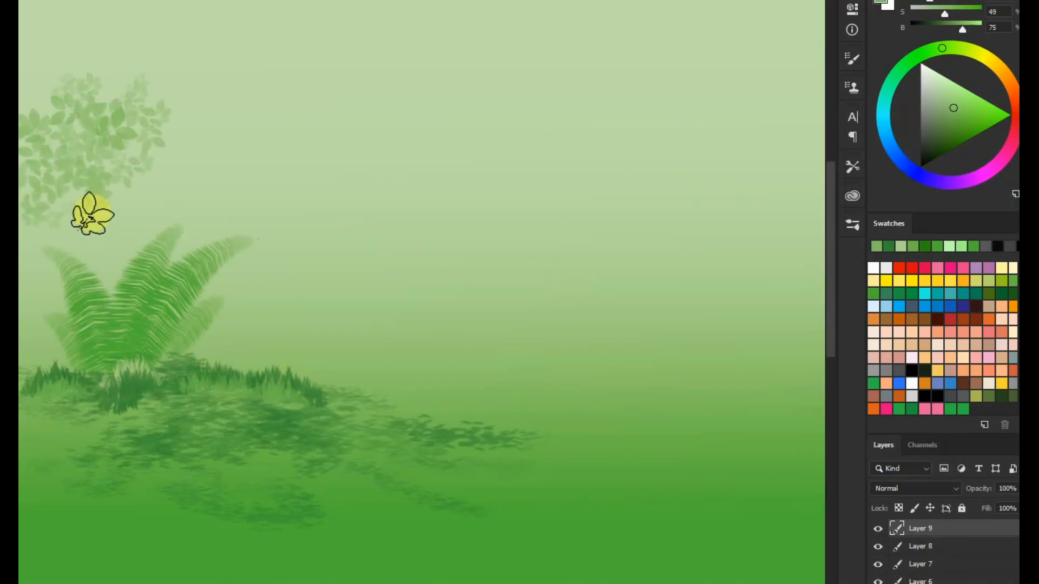
{"action": "left_click", "coordinate": [953, 135]}
{"action": "left_click_drag", "start_coordinate": [132, 202], "coordinate": [60, 154]}
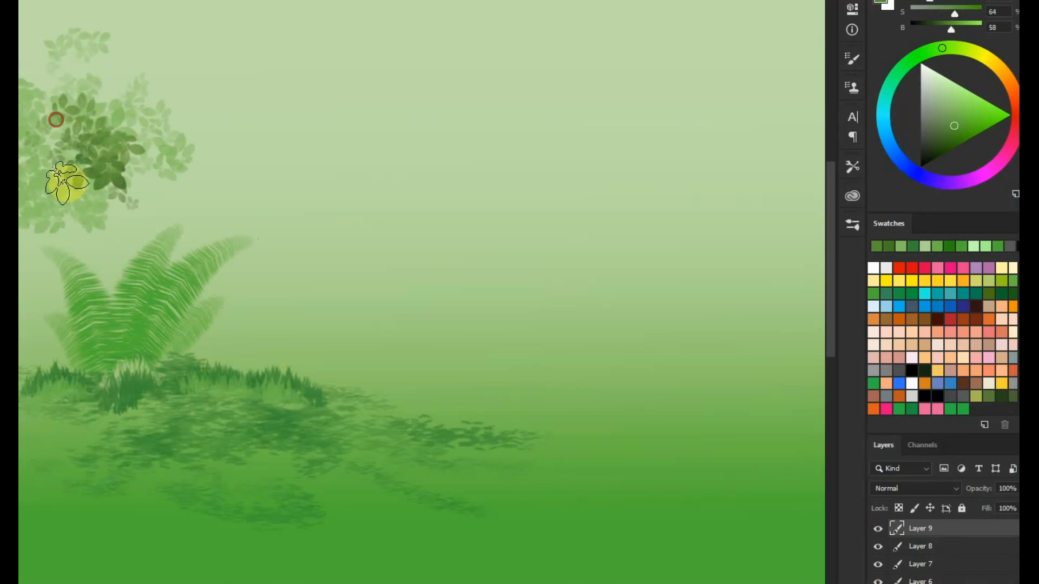
- With brush "4 1", paint hanging maple-leaf branches along the upper edge on the opposite side from the fern
{"action": "right_click", "coordinate": [279, 277]}
{"action": "left_click", "coordinate": [371, 457]}
{"action": "mouse_move", "coordinate": [520, 89]}
{"action": "left_mouse_down"}
{"action": "mouse_move", "coordinate": [505, 74]}
{"action": "mouse_move", "coordinate": [620, 23]}
{"action": "left_mouse_up"}
{"action": "left_click_drag", "start_coordinate": [436, 123], "coordinate": [649, 116]}
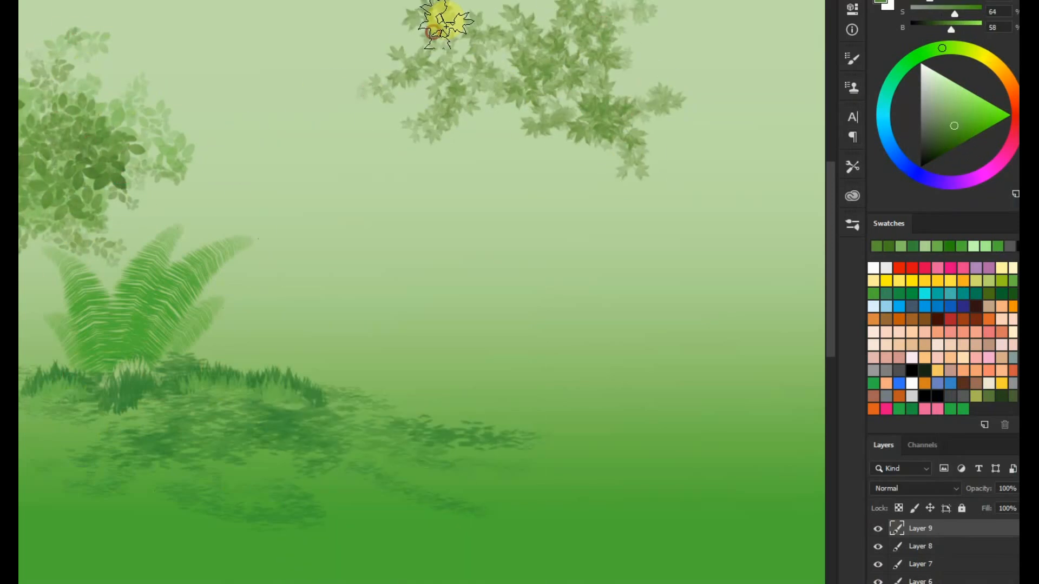
{"action": "left_click_drag", "start_coordinate": [433, 33], "coordinate": [430, 14]}
{"action": "left_click_drag", "start_coordinate": [630, 173], "coordinate": [604, 203]}
- Fill out the maple foliage down the picture's side with lighter and brighter greens sampled from the painting
{"action": "left_click", "coordinate": [652, 395], "text": "alt"}
{"action": "mouse_move", "coordinate": [638, 341]}
{"action": "left_mouse_down"}
{"action": "mouse_move", "coordinate": [661, 139]}
{"action": "mouse_move", "coordinate": [759, 33]}
{"action": "mouse_move", "coordinate": [790, 49]}
{"action": "left_mouse_up"}
{"action": "mouse_move", "coordinate": [536, 238]}
{"action": "left_mouse_down"}
{"action": "mouse_move", "coordinate": [649, 162]}
{"action": "mouse_move", "coordinate": [680, 297]}
{"action": "mouse_move", "coordinate": [700, 153]}
{"action": "mouse_move", "coordinate": [700, 329]}
{"action": "left_mouse_up"}
{"action": "left_click", "coordinate": [961, 115]}
{"action": "left_click", "coordinate": [650, 353], "text": "alt"}
{"action": "left_click_drag", "start_coordinate": [650, 352], "coordinate": [810, 76]}
{"action": "left_click", "coordinate": [717, 157], "text": "alt"}
{"action": "left_click_drag", "start_coordinate": [717, 157], "coordinate": [799, 206]}
{"action": "left_click_drag", "start_coordinate": [758, 119], "coordinate": [652, 27]}
{"action": "left_click_drag", "start_coordinate": [651, 27], "coordinate": [798, 24]}
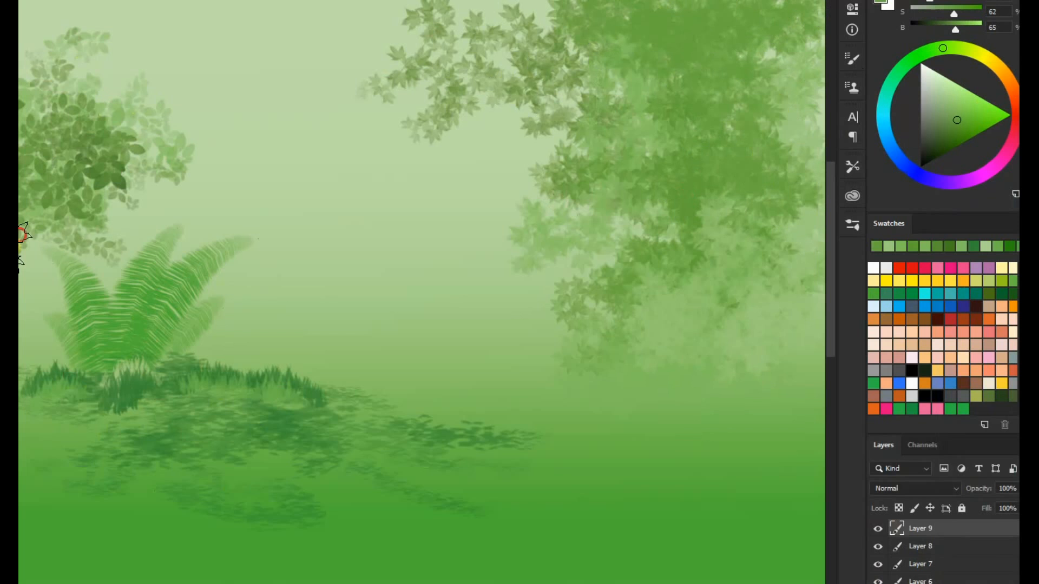
- With brush "4 2" in pale green, paint hazy distant foliage behind the leafy bush and beside the maple branches
{"action": "right_click", "coordinate": [413, 345]}
{"action": "left_click", "coordinate": [533, 499]}
{"action": "left_click", "coordinate": [594, 100]}
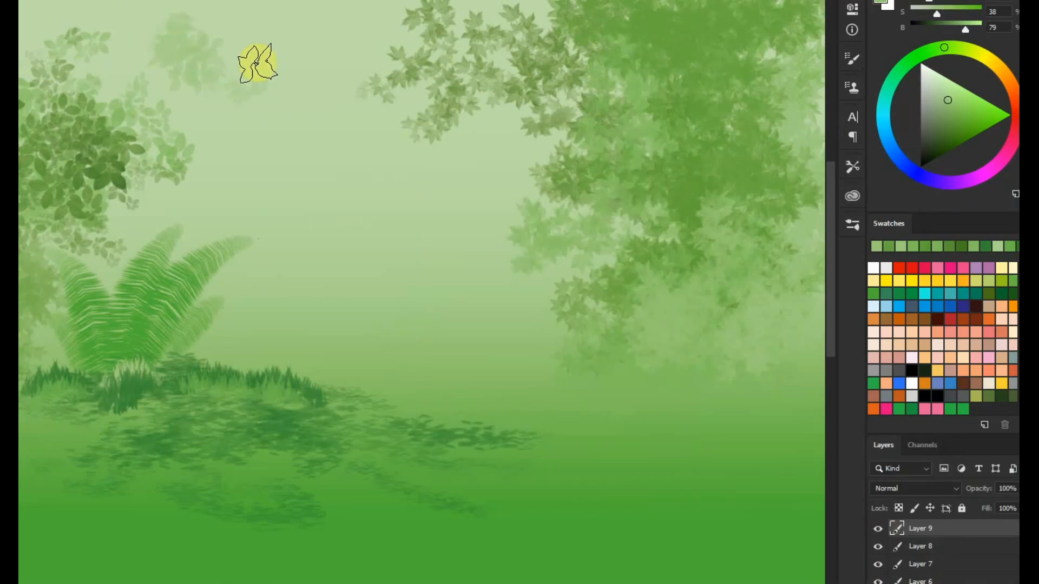
{"action": "left_click_drag", "start_coordinate": [258, 62], "coordinate": [233, 115]}
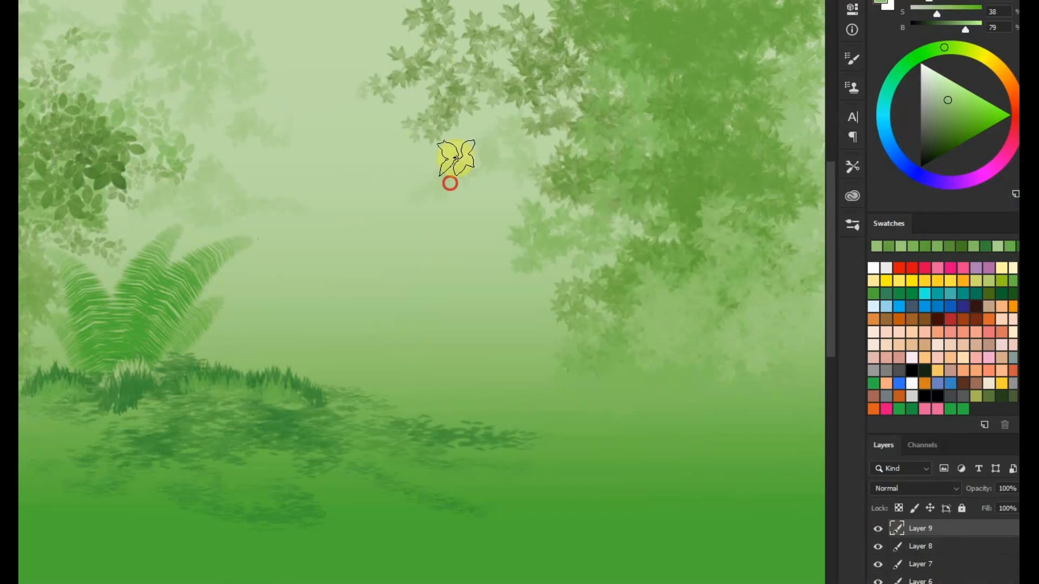
- Adjust the conifer brush size and stamp pale distant fir trees between the fern and the maple foliage
{"action": "right_click", "coordinate": [396, 353]}
{"action": "left_click_drag", "start_coordinate": [547, 164], "coordinate": [552, 165]}
{"action": "left_click", "coordinate": [318, 247]}
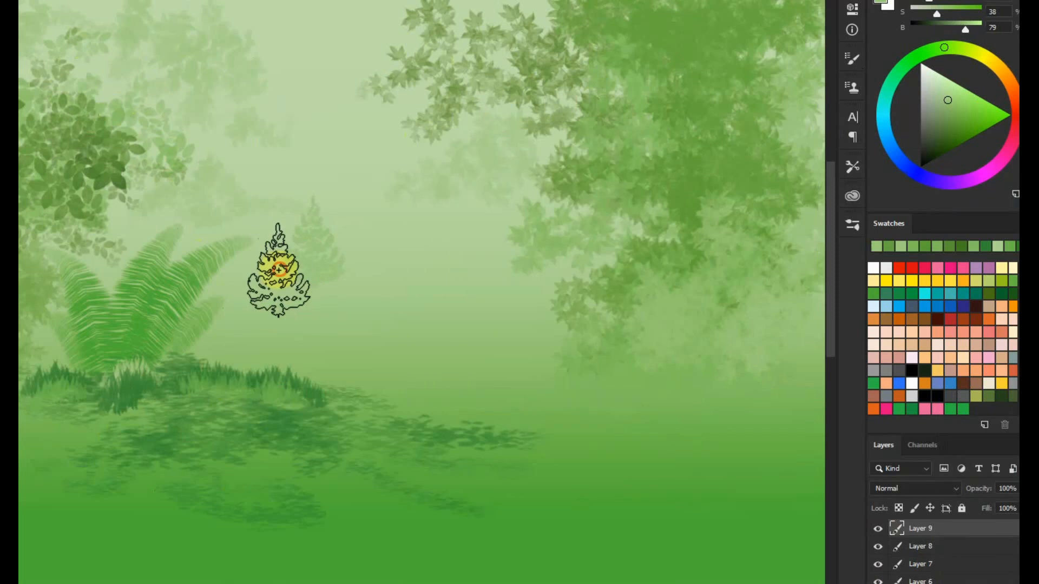
{"action": "left_click", "coordinate": [355, 241]}
- Switch to "Sampled Brush 3 15", reduce its size and stamp another group of distant trees beside the firs
{"action": "right_click", "coordinate": [351, 275]}
{"action": "left_click", "coordinate": [511, 573]}
{"action": "right_click", "coordinate": [456, 109]}
{"action": "left_click_drag", "start_coordinate": [620, 165], "coordinate": [606, 167]}
{"action": "left_click", "coordinate": [442, 249]}
- Sample misty greens and stamp tiered spruces in different sizes among the distant trees
{"action": "right_click", "coordinate": [376, 362]}
{"action": "left_click", "coordinate": [282, 314]}
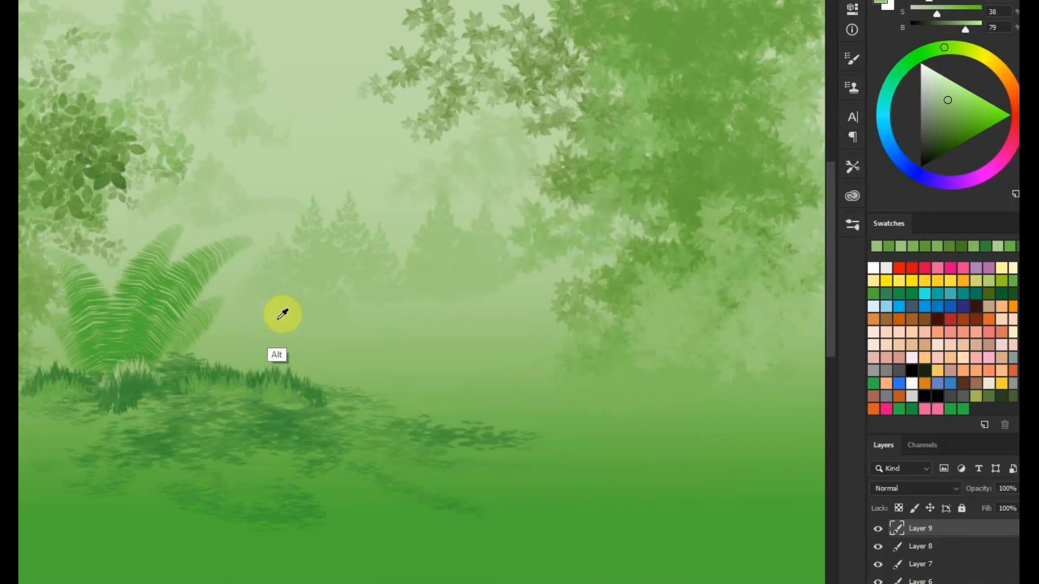
{"action": "right_click", "coordinate": [329, 275]}
{"action": "left_click_drag", "start_coordinate": [465, 166], "coordinate": [473, 178]}
{"action": "left_click", "coordinate": [309, 285]}
{"action": "left_click", "coordinate": [360, 346], "text": "alt"}
{"action": "mouse_move", "coordinate": [317, 322]}
{"action": "left_mouse_down"}
{"action": "mouse_move", "coordinate": [351, 321]}
{"action": "mouse_move", "coordinate": [307, 310]}
{"action": "left_mouse_up"}
{"action": "left_click", "coordinate": [403, 200], "text": "alt"}
- Sample a dark ground green, shrink a single-leaf brush and paint leaves around the tip of the maple branch
{"action": "right_click", "coordinate": [430, 292]}
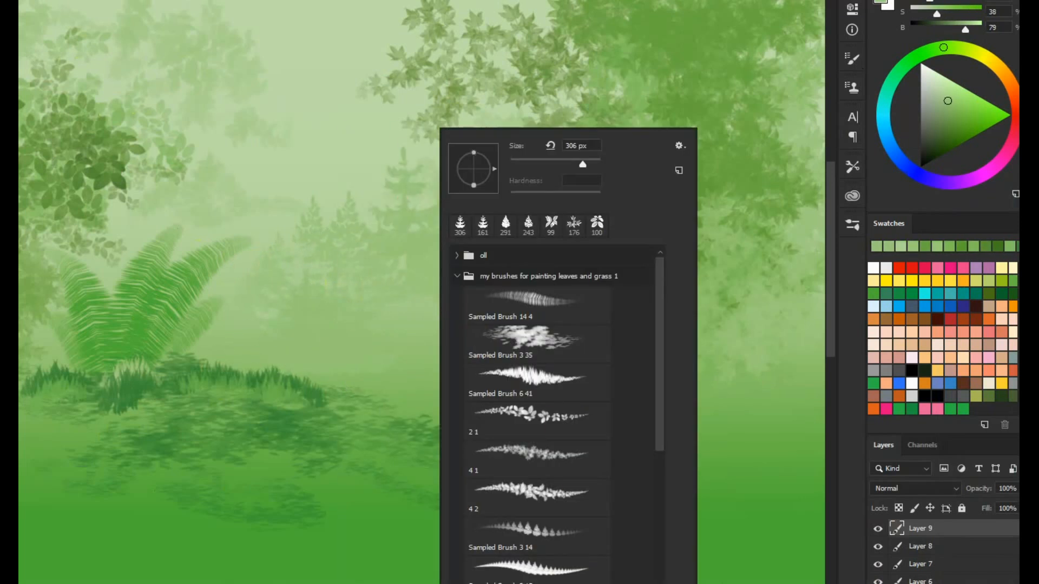
{"action": "left_click", "coordinate": [383, 319]}
{"action": "left_click", "coordinate": [330, 449], "text": "alt"}
{"action": "left_click", "coordinate": [99, 535]}
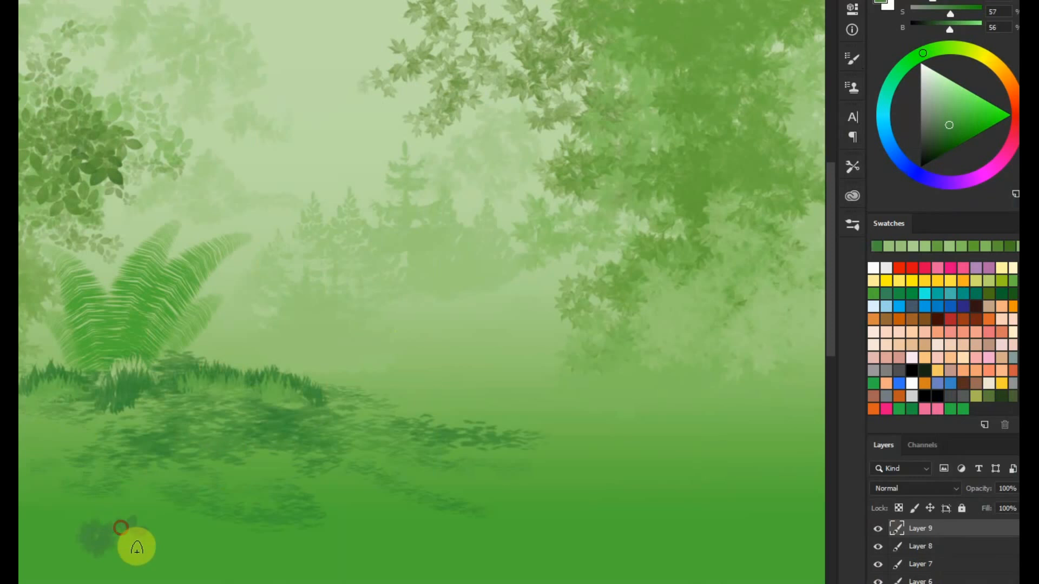
{"action": "scroll", "coordinate": [361, 103], "scroll_direction": "up", "scroll_amount": 4}
{"action": "right_click", "coordinate": [356, 111]}
{"action": "left_click_drag", "start_coordinate": [459, 164], "coordinate": [451, 161]}
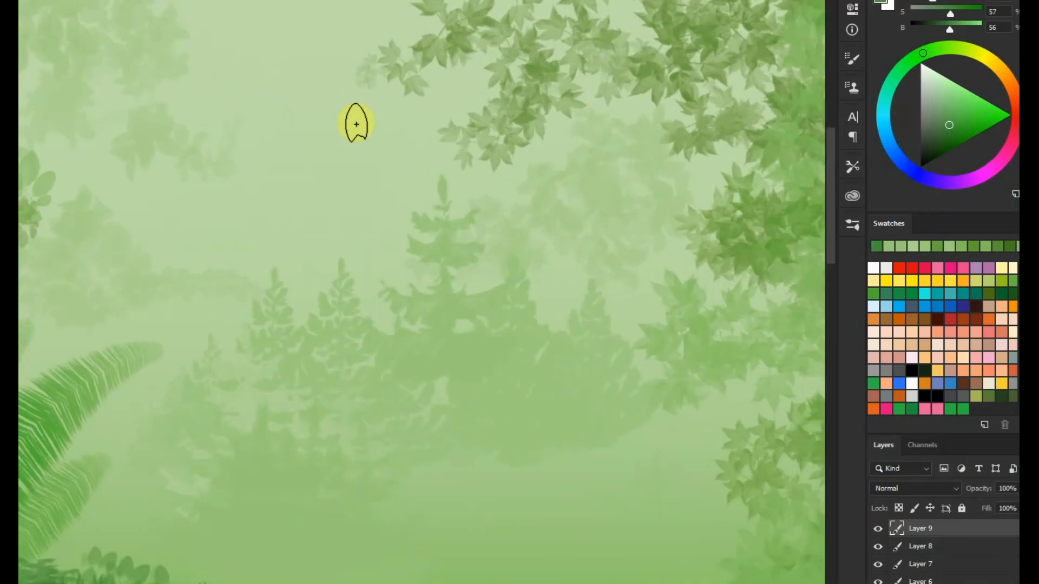
{"action": "left_click_drag", "start_coordinate": [394, 50], "coordinate": [379, 80]}
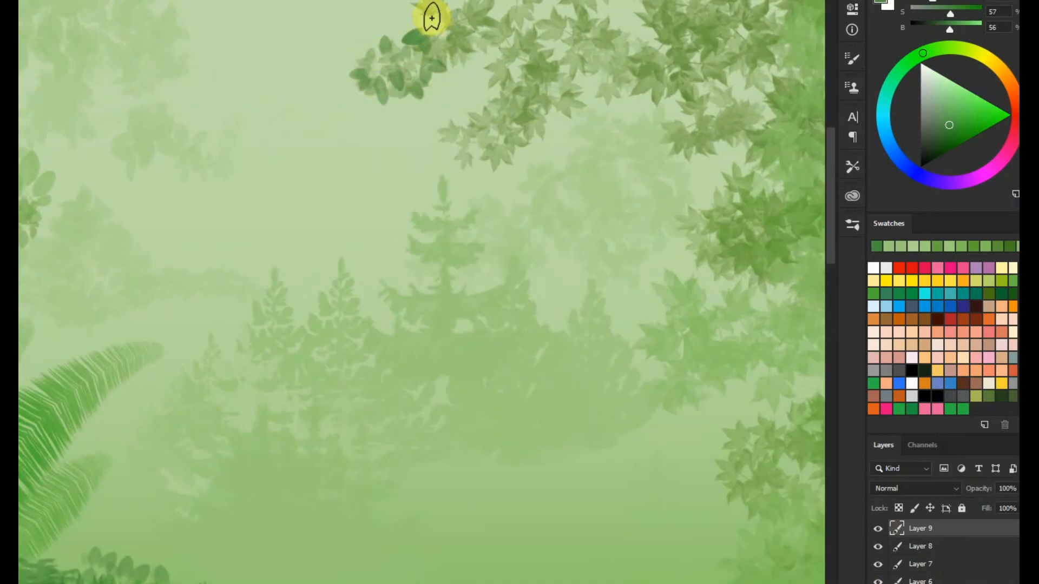
- Edge the leafy bush above the fern with clusters of dark single leaves
{"action": "left_click_drag", "start_coordinate": [19, 190], "coordinate": [159, 328]}
{"action": "left_click_drag", "start_coordinate": [223, 376], "coordinate": [202, 373]}
{"action": "left_click", "coordinate": [237, 280]}
{"action": "left_click_drag", "start_coordinate": [271, 334], "coordinate": [378, 388]}
{"action": "left_click_drag", "start_coordinate": [323, 297], "coordinate": [245, 305]}
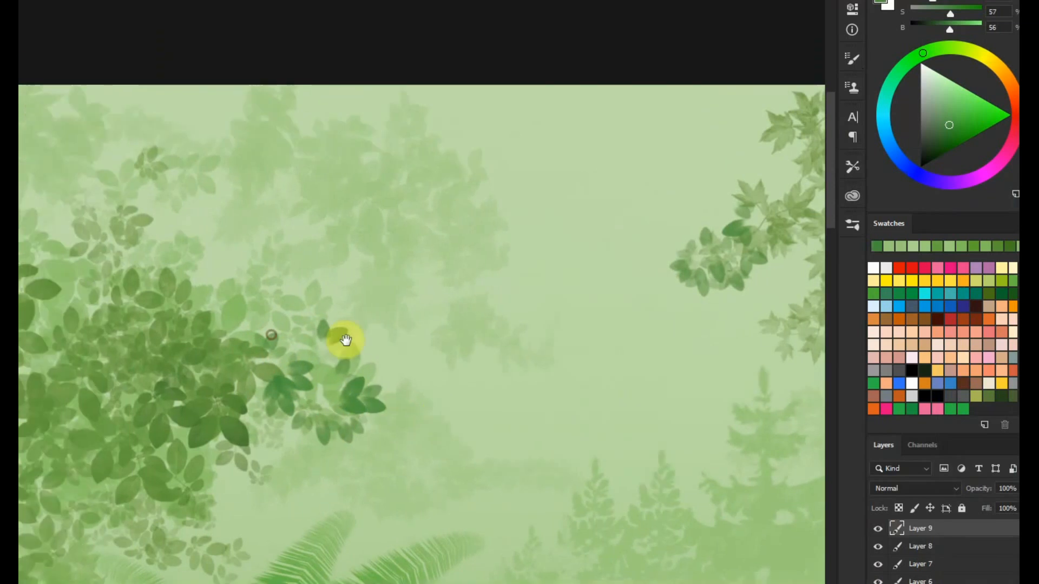
{"action": "left_click_drag", "start_coordinate": [417, 397], "coordinate": [529, 281]}
{"action": "left_click", "coordinate": [352, 350]}
{"action": "mouse_move", "coordinate": [338, 419]}
{"action": "left_mouse_down"}
{"action": "mouse_move", "coordinate": [342, 452]}
{"action": "mouse_move", "coordinate": [327, 362]}
{"action": "left_mouse_up"}
{"action": "left_click_drag", "start_coordinate": [259, 190], "coordinate": [306, 333]}
{"action": "left_click_drag", "start_coordinate": [263, 232], "coordinate": [299, 258]}
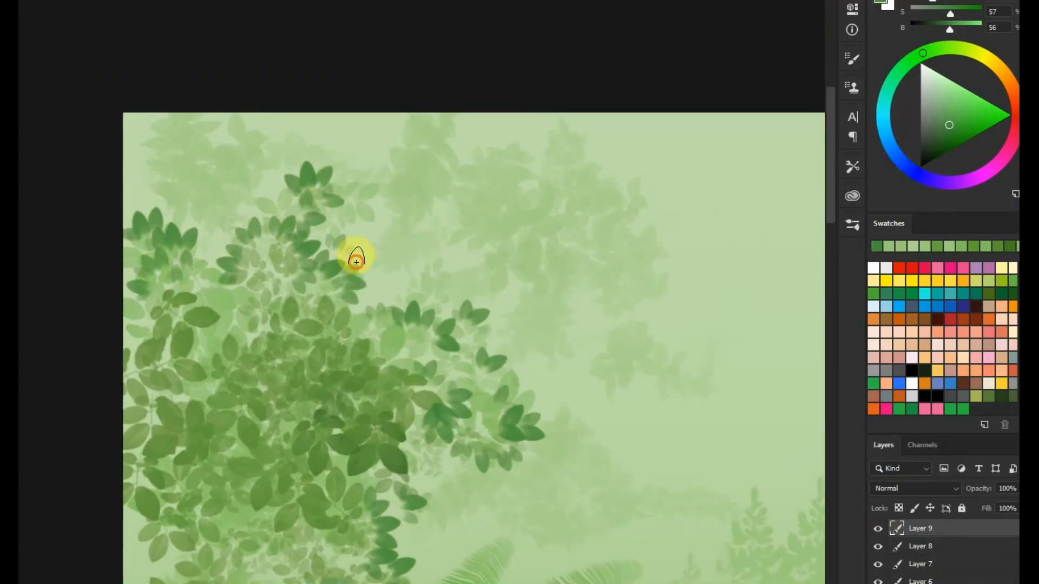
- Choose a grass-blade brush and paint dark blades along the upper edge of the ground patch
{"action": "scroll", "coordinate": [336, 298], "scroll_direction": "down", "scroll_amount": 2}
{"action": "left_click_drag", "start_coordinate": [677, 440], "coordinate": [506, 231]}
{"action": "right_click", "coordinate": [453, 283]}
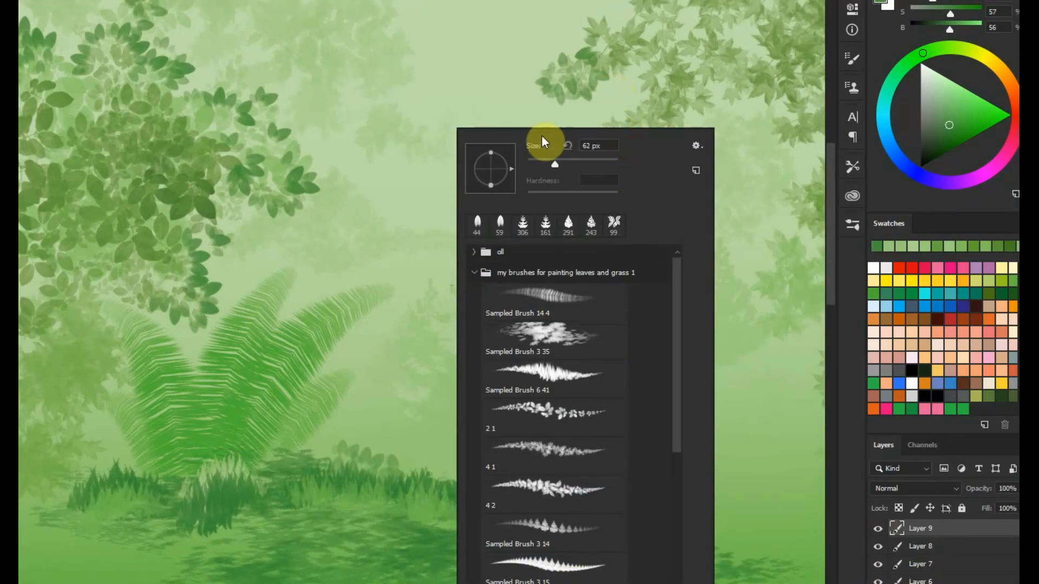
{"action": "right_click", "coordinate": [375, 2]}
{"action": "left_click", "coordinate": [362, 468]}
{"action": "left_click_drag", "start_coordinate": [498, 507], "coordinate": [292, 437]}
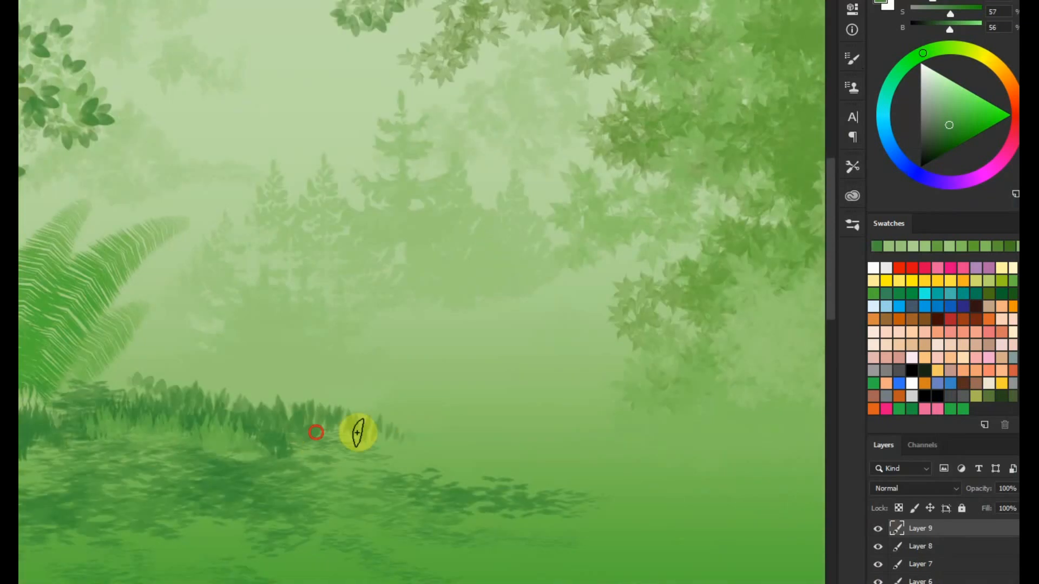
- Sample pale and mid greens and paint rows of soft grass across the distant clearing
{"action": "left_click", "coordinate": [324, 351], "text": "alt"}
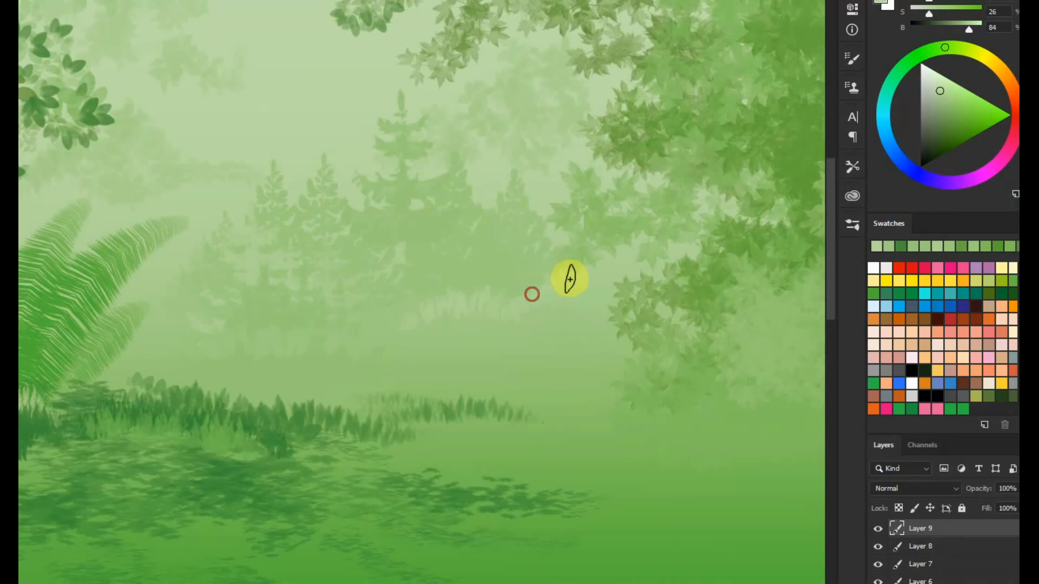
{"action": "left_click_drag", "start_coordinate": [546, 455], "coordinate": [499, 292]}
{"action": "left_click", "coordinate": [432, 333], "text": "alt"}
{"action": "left_click_drag", "start_coordinate": [432, 346], "coordinate": [476, 346]}
{"action": "left_click_drag", "start_coordinate": [362, 336], "coordinate": [438, 325]}
{"action": "left_click_drag", "start_coordinate": [652, 359], "coordinate": [425, 345]}
{"action": "left_click_drag", "start_coordinate": [325, 308], "coordinate": [525, 311]}
{"action": "left_click_drag", "start_coordinate": [325, 262], "coordinate": [558, 247]}
- Sample a darker green and paint grass tufts in the foreground below the ground foliage
{"action": "left_click", "coordinate": [532, 274], "text": "alt"}
{"action": "left_click", "coordinate": [283, 313], "text": "alt"}
{"action": "key", "text": "ctrl+minus"}
{"action": "left_click_drag", "start_coordinate": [274, 490], "coordinate": [576, 452]}
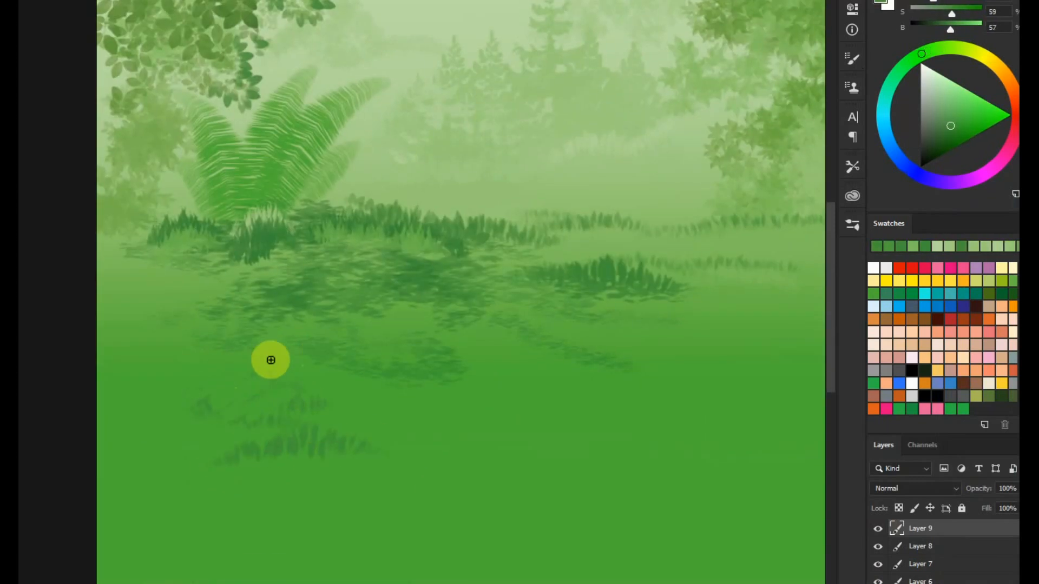
- Sample light and dark greens and paint grass around the fern's base and along the clearing's left edge
{"action": "left_click", "coordinate": [268, 235], "text": "alt"}
{"action": "left_click_drag", "start_coordinate": [276, 232], "coordinate": [260, 252]}
{"action": "left_click", "coordinate": [216, 266], "text": "alt"}
{"action": "left_click", "coordinate": [206, 271]}
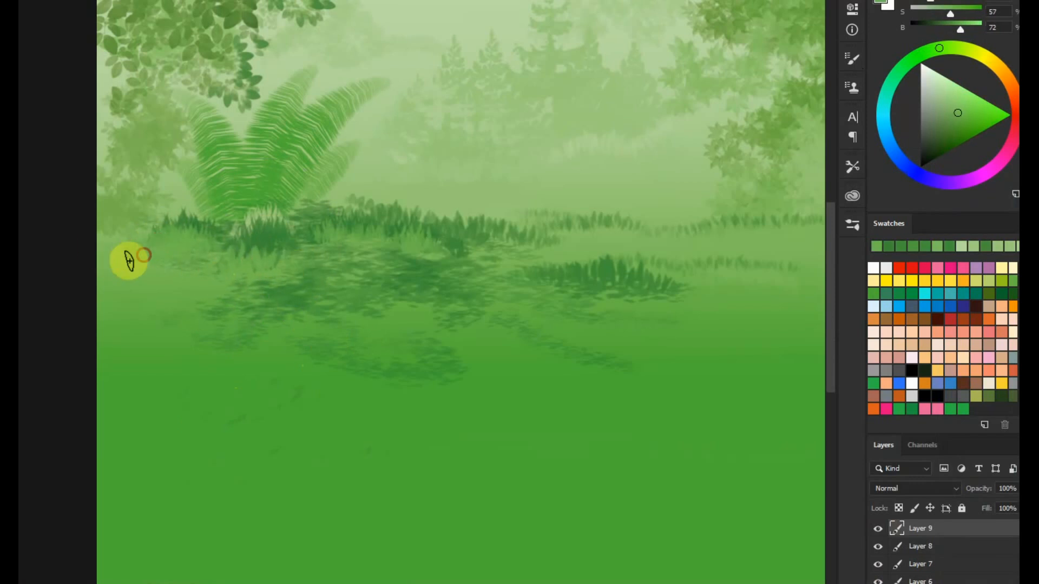
{"action": "left_click", "coordinate": [265, 238], "text": "alt"}
{"action": "left_click_drag", "start_coordinate": [195, 265], "coordinate": [106, 279]}
{"action": "left_click", "coordinate": [252, 239], "text": "alt"}
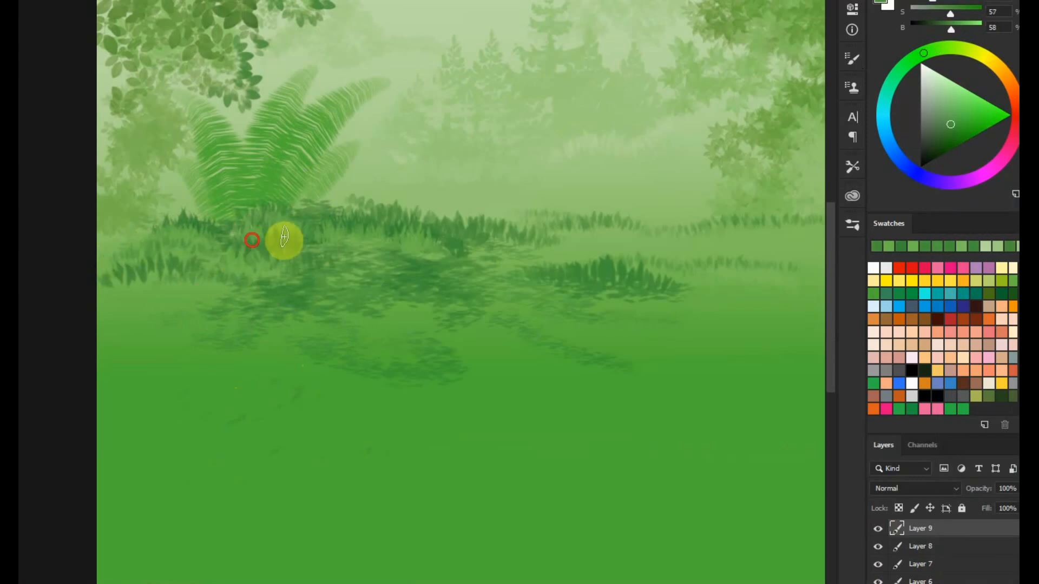
- Sample pale and dark greens and paint a small grassy rise to the right of the dark ground patch
{"action": "left_click_drag", "start_coordinate": [499, 218], "coordinate": [300, 400]}
{"action": "left_click", "coordinate": [357, 343], "text": "alt"}
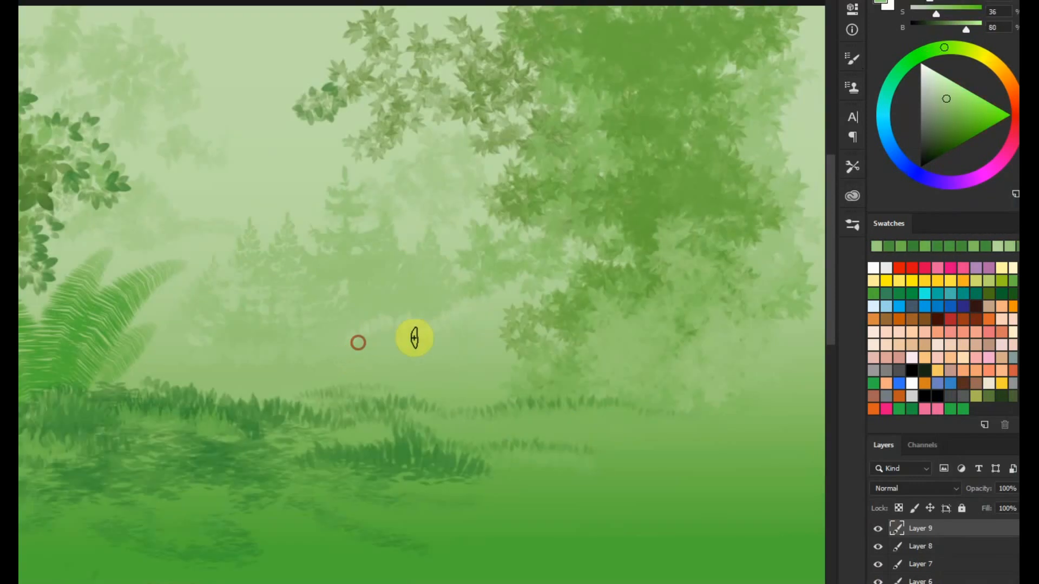
{"action": "left_click_drag", "start_coordinate": [452, 454], "coordinate": [442, 293]}
{"action": "left_click_drag", "start_coordinate": [514, 284], "coordinate": [661, 302]}
{"action": "left_click", "coordinate": [595, 300], "text": "alt"}
{"action": "left_click_drag", "start_coordinate": [557, 290], "coordinate": [612, 293]}
{"action": "left_click", "coordinate": [405, 290], "text": "alt"}
{"action": "left_click_drag", "start_coordinate": [498, 291], "coordinate": [655, 295]}
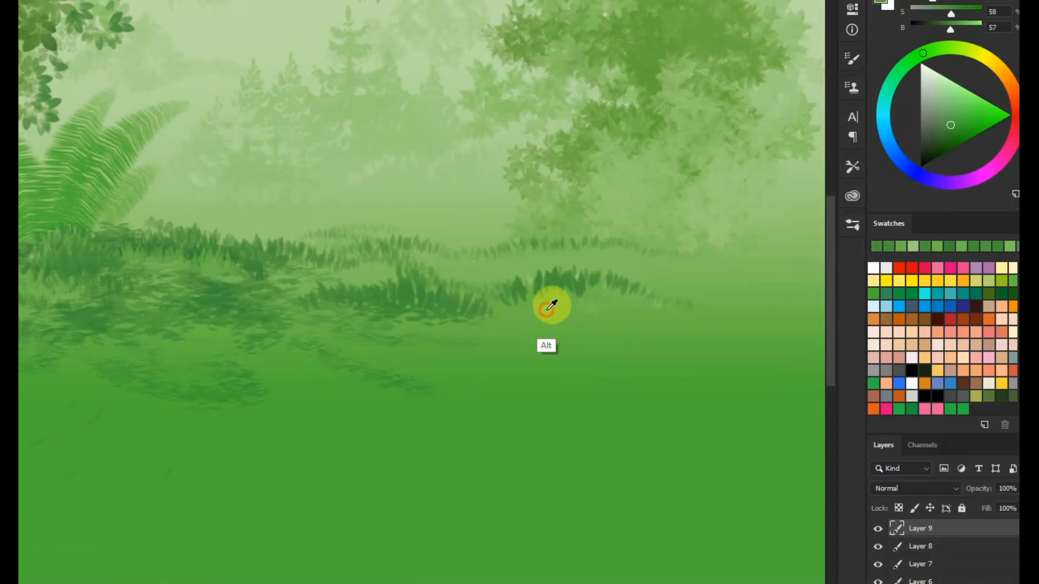
{"action": "left_click", "coordinate": [552, 304], "text": "alt"}
{"action": "left_click_drag", "start_coordinate": [557, 297], "coordinate": [648, 299]}
- Choose another grass brush and a darker green, and paint tufts of tall grass in the left foreground
{"action": "right_click", "coordinate": [446, 314]}
{"action": "left_click_drag", "start_coordinate": [664, 401], "coordinate": [668, 552]}
{"action": "left_click", "coordinate": [557, 349]}
{"action": "left_click", "coordinate": [964, 133]}
{"action": "left_click_drag", "start_coordinate": [329, 429], "coordinate": [526, 388]}
{"action": "left_click_drag", "start_coordinate": [160, 439], "coordinate": [285, 420]}
- Pick a deeper green and build up dense dark grass across the left foreground
{"action": "left_click", "coordinate": [962, 141]}
{"action": "left_click_drag", "start_coordinate": [214, 438], "coordinate": [376, 458]}
{"action": "left_click_drag", "start_coordinate": [103, 464], "coordinate": [190, 411]}
{"action": "mouse_move", "coordinate": [238, 523]}
{"action": "left_mouse_down"}
{"action": "mouse_move", "coordinate": [361, 487]}
{"action": "mouse_move", "coordinate": [465, 425]}
{"action": "left_mouse_up"}
{"action": "left_click_drag", "start_coordinate": [460, 433], "coordinate": [328, 409]}
{"action": "mouse_move", "coordinate": [310, 485]}
{"action": "left_mouse_down"}
{"action": "mouse_move", "coordinate": [327, 455]}
{"action": "mouse_move", "coordinate": [506, 439]}
{"action": "left_mouse_up"}
{"action": "left_click_drag", "start_coordinate": [346, 376], "coordinate": [441, 390]}
- Resize the brush, sample pale greens and paint thin, soft grass in the distance and beneath the right-hand tree
{"action": "left_click_drag", "start_coordinate": [486, 197], "coordinate": [600, 341]}
{"action": "right_click", "coordinate": [524, 319]}
{"action": "left_click_drag", "start_coordinate": [652, 164], "coordinate": [642, 164]}
{"action": "left_click", "coordinate": [374, 110], "text": "alt"}
{"action": "mouse_move", "coordinate": [458, 273]}
{"action": "left_mouse_down"}
{"action": "mouse_move", "coordinate": [346, 271]}
{"action": "mouse_move", "coordinate": [434, 269]}
{"action": "left_mouse_up"}
{"action": "left_click_drag", "start_coordinate": [628, 335], "coordinate": [281, 336]}
{"action": "left_click", "coordinate": [518, 335], "text": "alt"}
{"action": "right_click", "coordinate": [472, 328]}
{"action": "left_click_drag", "start_coordinate": [504, 328], "coordinate": [425, 324]}
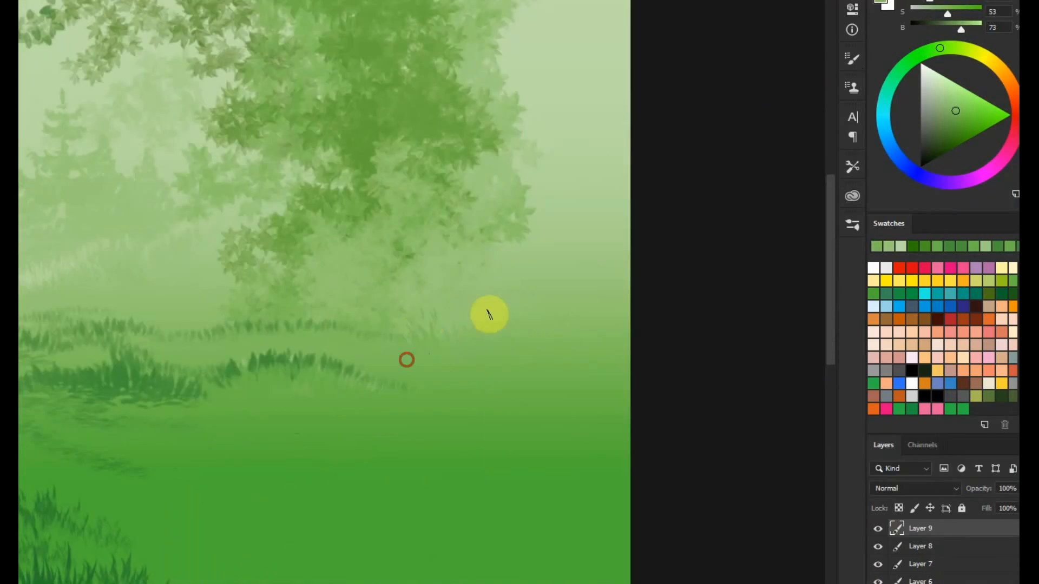
- Sample a dark green and paint a grassy mound in the middle ground, with a darker crest
{"action": "left_click", "coordinate": [151, 381], "text": "alt"}
{"action": "right_click", "coordinate": [506, 487]}
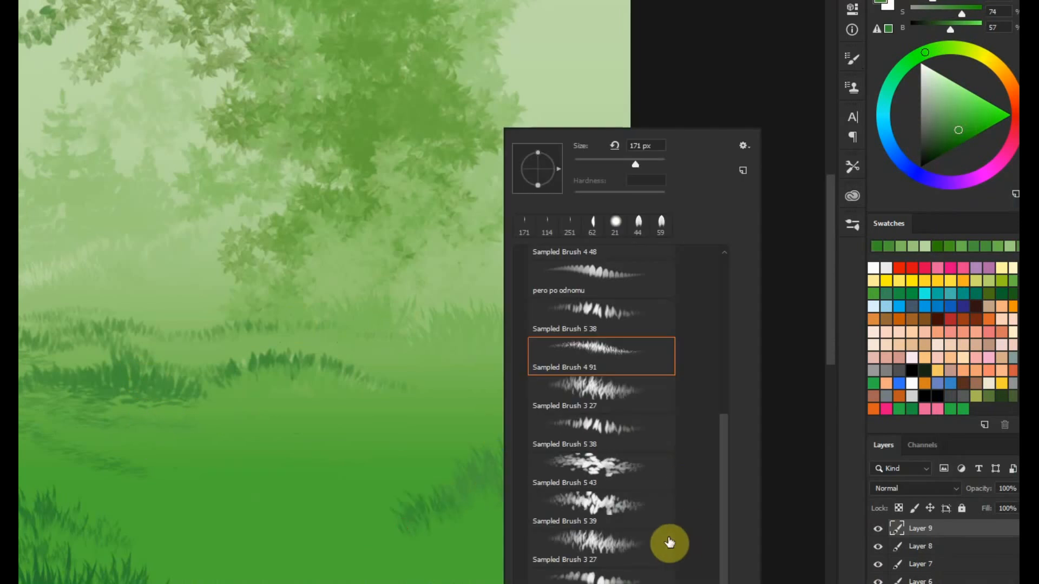
{"action": "left_click_drag", "start_coordinate": [276, 460], "coordinate": [186, 478]}
{"action": "left_click_drag", "start_coordinate": [266, 455], "coordinate": [414, 434]}
{"action": "left_click_drag", "start_coordinate": [144, 461], "coordinate": [216, 501]}
{"action": "left_click", "coordinate": [950, 151]}
{"action": "mouse_move", "coordinate": [255, 430]}
{"action": "left_mouse_down"}
{"action": "mouse_move", "coordinate": [422, 443]}
{"action": "mouse_move", "coordinate": [363, 478]}
{"action": "left_mouse_up"}
- Sample the mound's green and spread grass over the slopes on the right side of the clearing
{"action": "left_click", "coordinate": [314, 464], "text": "alt"}
{"action": "left_click_drag", "start_coordinate": [440, 398], "coordinate": [498, 348]}
{"action": "left_click_drag", "start_coordinate": [325, 352], "coordinate": [394, 355]}
{"action": "left_click_drag", "start_coordinate": [387, 393], "coordinate": [396, 222]}
{"action": "mouse_move", "coordinate": [388, 392]}
{"action": "left_mouse_down"}
{"action": "mouse_move", "coordinate": [598, 373]}
{"action": "mouse_move", "coordinate": [525, 406]}
{"action": "left_mouse_up"}
- Choose a ground-foliage brush and paint a dark green leafy patch in the foreground below the slopes
{"action": "right_click", "coordinate": [429, 344]}
{"action": "mouse_move", "coordinate": [656, 425]}
{"action": "left_mouse_down"}
{"action": "mouse_move", "coordinate": [650, 343]}
{"action": "mouse_move", "coordinate": [649, 444]}
{"action": "left_mouse_up"}
{"action": "left_click", "coordinate": [533, 418]}
{"action": "left_click", "coordinate": [529, 482]}
{"action": "left_click_drag", "start_coordinate": [520, 165], "coordinate": [523, 168]}
{"action": "left_click", "coordinate": [209, 453]}
{"action": "left_click", "coordinate": [957, 146]}
{"action": "left_click_drag", "start_coordinate": [452, 464], "coordinate": [287, 440]}
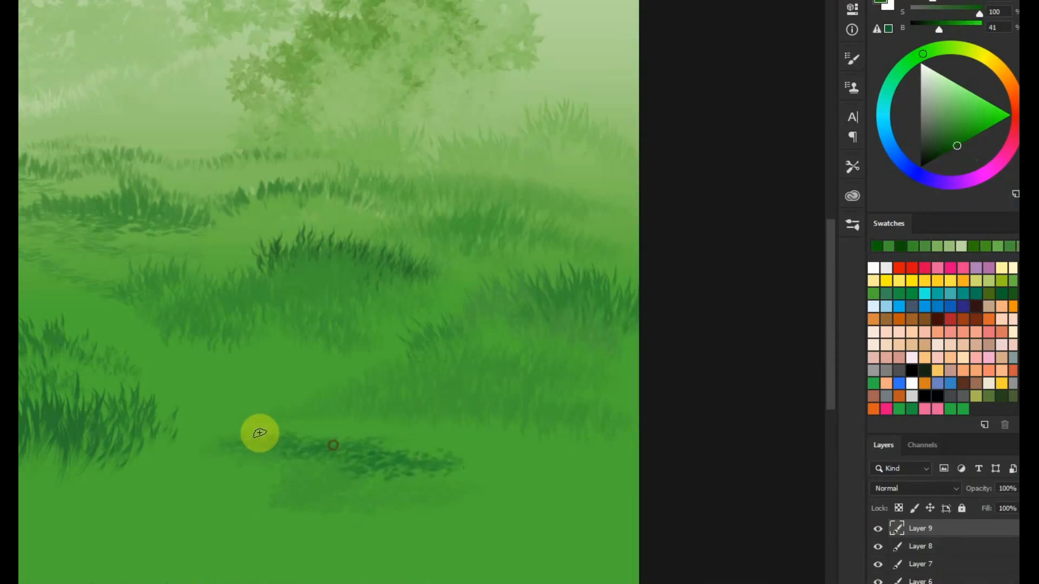
- On a new layer, paint a winding orange-brown path from the foreground into the clearing and add yellow-orange highlights
{"action": "left_click_drag", "start_coordinate": [1000, 65], "coordinate": [1005, 76]}
{"action": "left_click", "coordinate": [970, 110]}
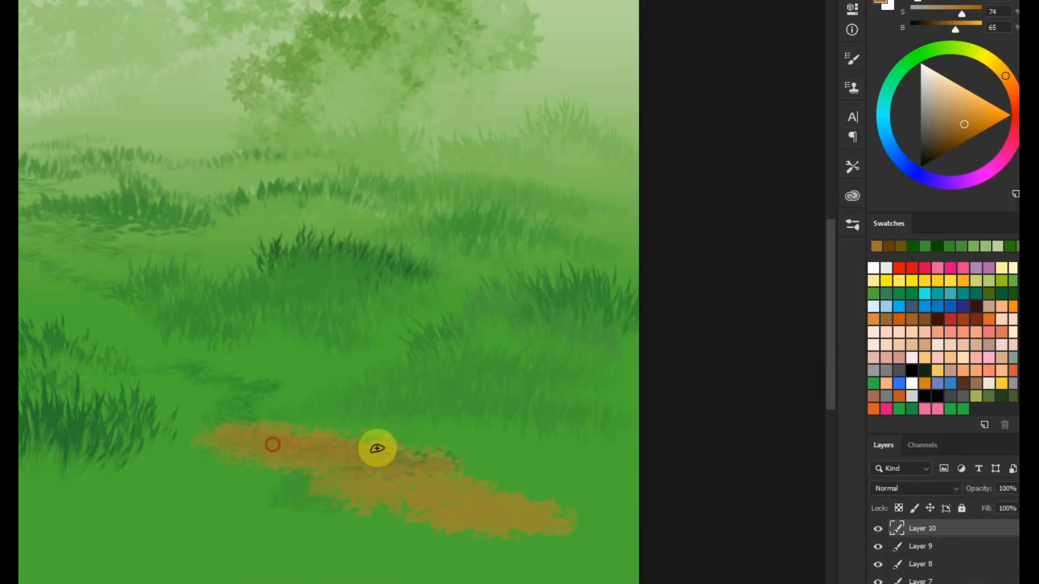
{"action": "left_click_drag", "start_coordinate": [259, 455], "coordinate": [446, 443]}
{"action": "left_click_drag", "start_coordinate": [426, 446], "coordinate": [483, 372]}
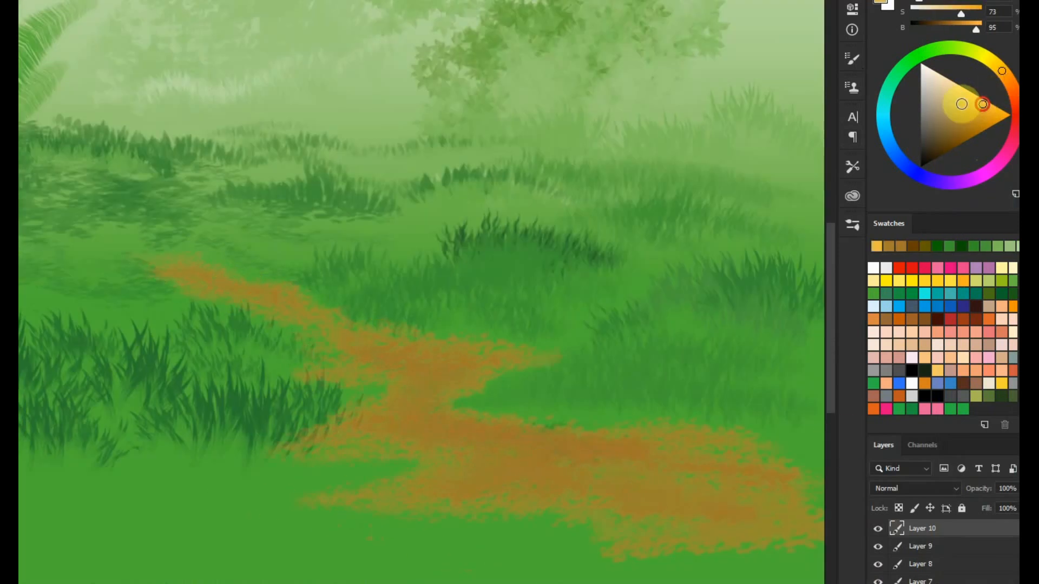
{"action": "right_click", "coordinate": [577, 443]}
{"action": "left_click", "coordinate": [638, 164]}
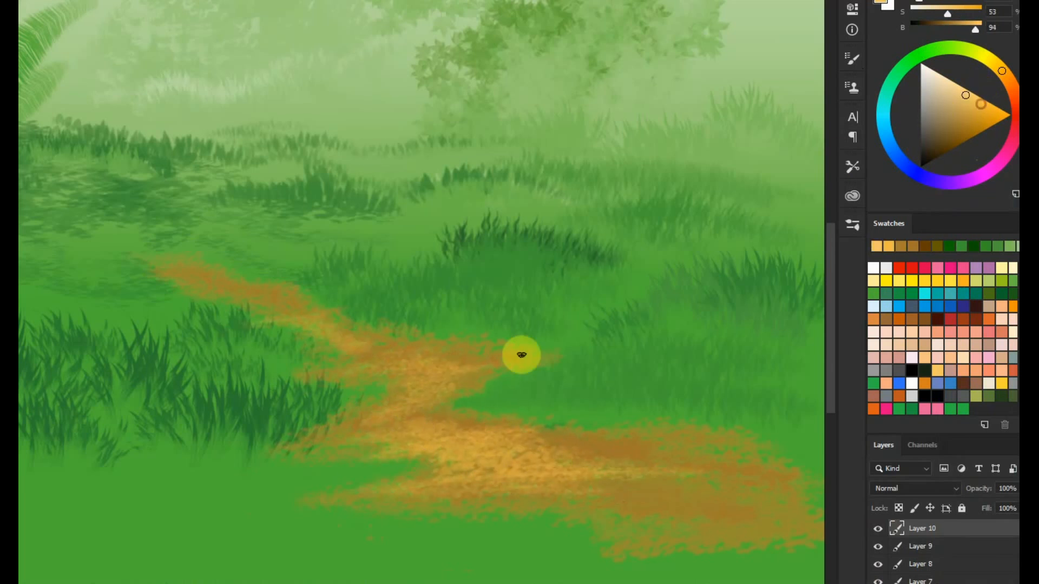
- Choose a different grass brush and paint dark green clumps across the foreground in front of the path
{"action": "right_click", "coordinate": [511, 471]}
{"action": "left_click_drag", "start_coordinate": [735, 460], "coordinate": [736, 543]}
{"action": "left_click", "coordinate": [152, 364], "text": "alt"}
{"action": "left_click_drag", "start_coordinate": [161, 547], "coordinate": [274, 545]}
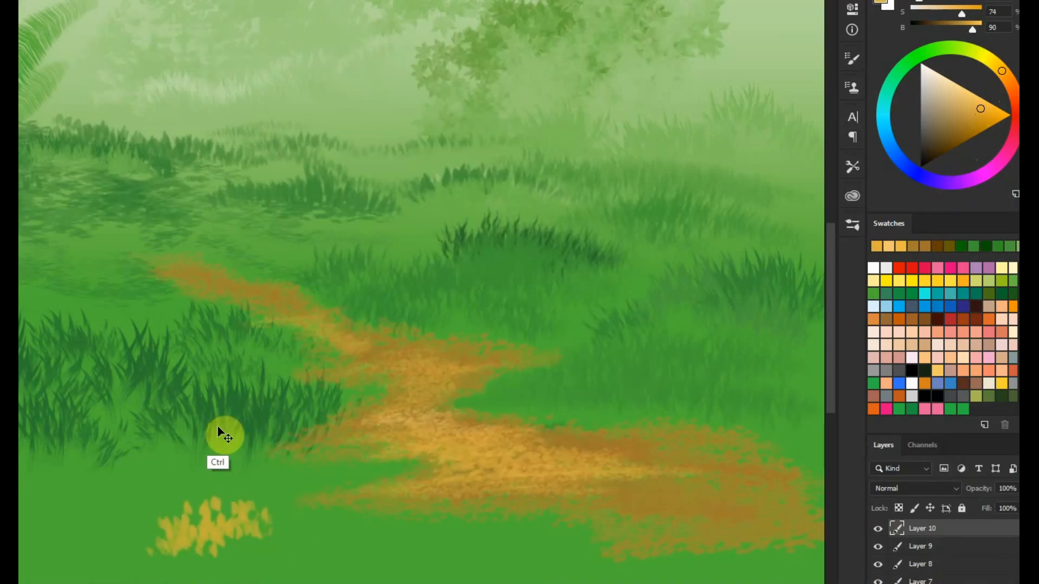
{"action": "key", "text": "ctrl+z"}
{"action": "left_click", "coordinate": [149, 363], "text": "alt"}
{"action": "left_click", "coordinate": [955, 138]}
{"action": "left_click_drag", "start_coordinate": [191, 546], "coordinate": [274, 547]}
{"action": "left_click_drag", "start_coordinate": [124, 514], "coordinate": [243, 527]}
{"action": "left_click_drag", "start_coordinate": [325, 541], "coordinate": [612, 557]}
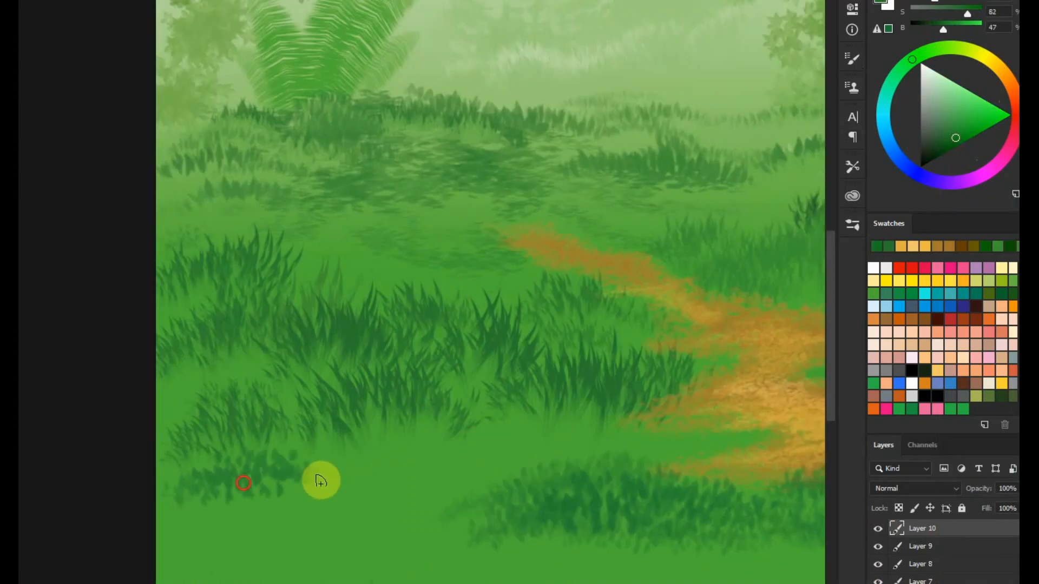
{"action": "mouse_move", "coordinate": [320, 481]}
{"action": "left_mouse_down"}
{"action": "mouse_move", "coordinate": [285, 535]}
{"action": "mouse_move", "coordinate": [471, 565]}
{"action": "left_mouse_up"}
{"action": "left_click_drag", "start_coordinate": [169, 568], "coordinate": [292, 561]}
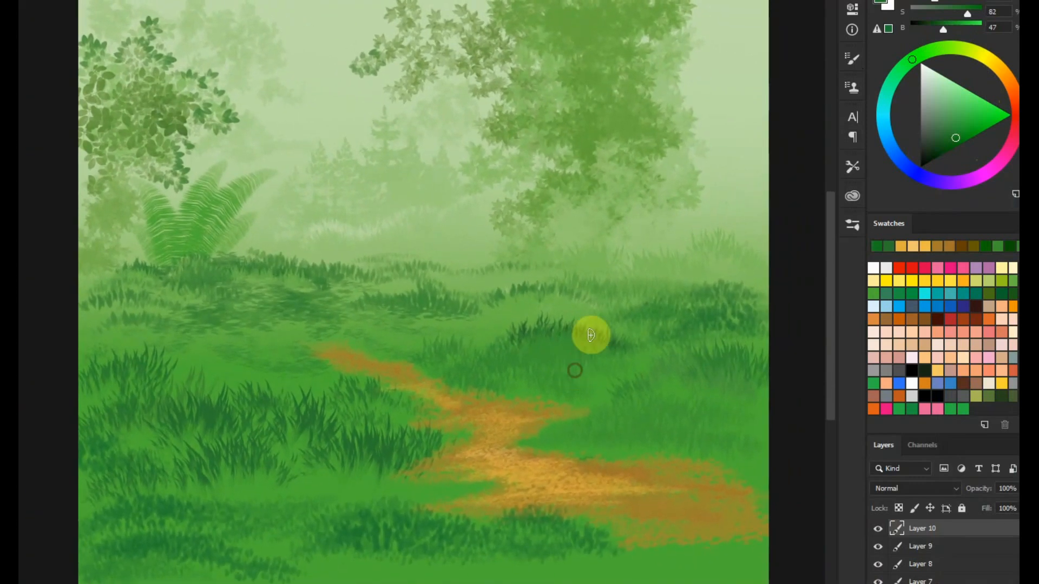
- Choose a leaf-cluster brush and paint dark green foliage down the right edge over the tree
{"action": "right_click", "coordinate": [587, 336]}
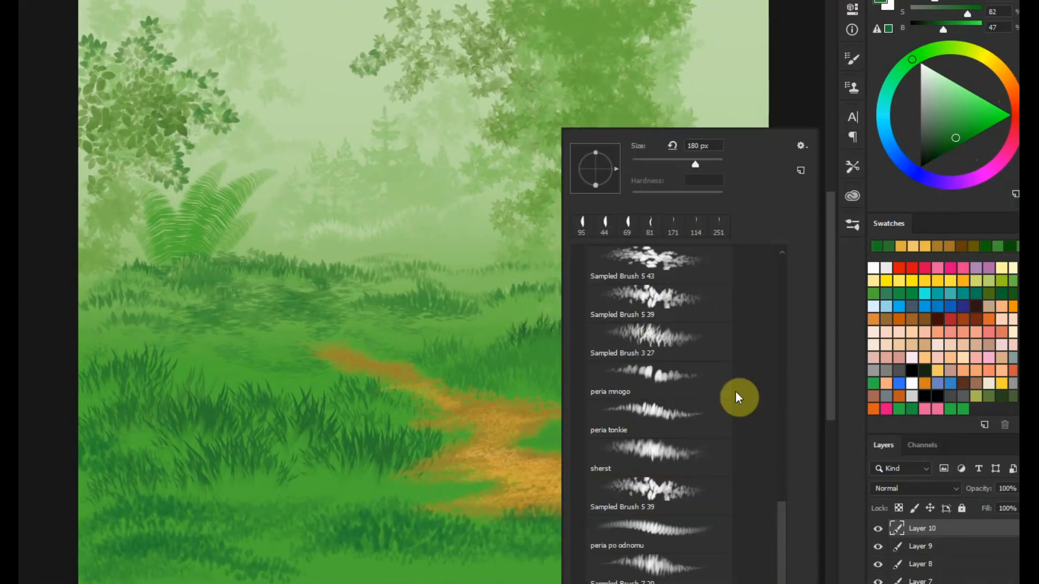
{"action": "right_click", "coordinate": [417, 18]}
{"action": "left_click", "coordinate": [729, 152]}
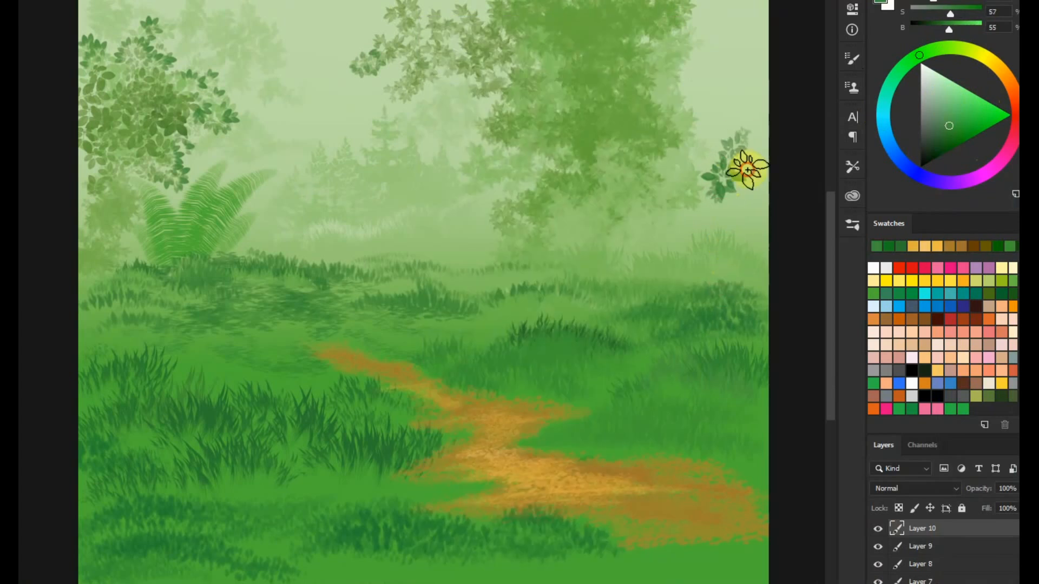
{"action": "left_click_drag", "start_coordinate": [695, 87], "coordinate": [738, 202]}
{"action": "left_click_drag", "start_coordinate": [700, 73], "coordinate": [748, 121]}
{"action": "mouse_move", "coordinate": [672, 21]}
{"action": "left_mouse_down"}
{"action": "mouse_move", "coordinate": [586, 204]}
{"action": "mouse_move", "coordinate": [521, 223]}
{"action": "left_mouse_up"}
{"action": "left_click_drag", "start_coordinate": [641, 203], "coordinate": [690, 201]}
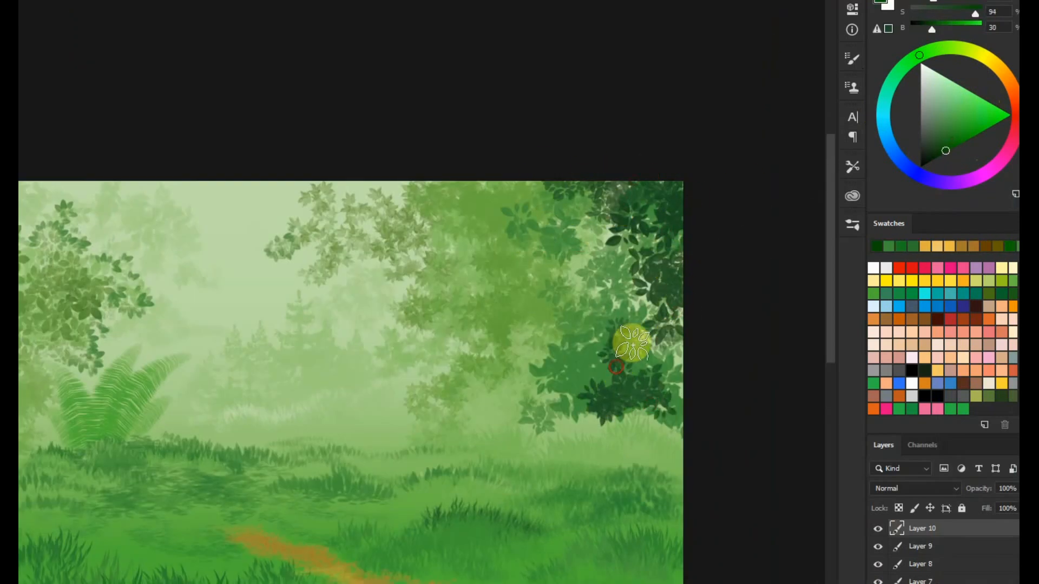
- Choose a grass brush and paint pale grass beneath the dark foliage and dark fringes along the path's edges
{"action": "left_click", "coordinate": [618, 427], "text": "alt"}
{"action": "right_click", "coordinate": [619, 427]}
{"action": "double_click", "coordinate": [713, 446]}
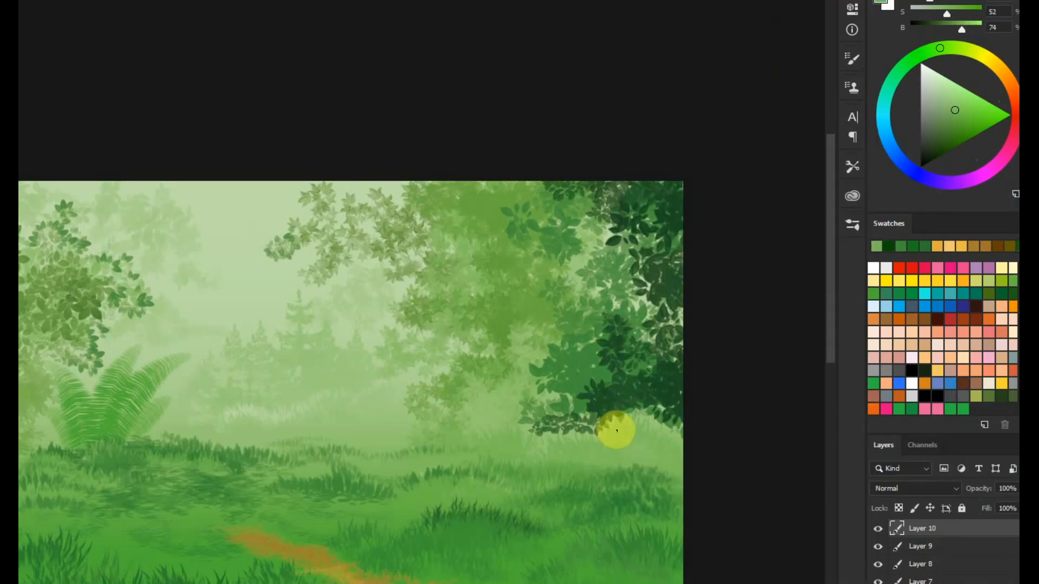
{"action": "scroll", "coordinate": [447, 482], "scroll_direction": "down", "scroll_amount": 3}
{"action": "left_click_drag", "start_coordinate": [435, 547], "coordinate": [546, 386]}
{"action": "scroll", "coordinate": [598, 368], "scroll_direction": "up", "scroll_amount": 3}
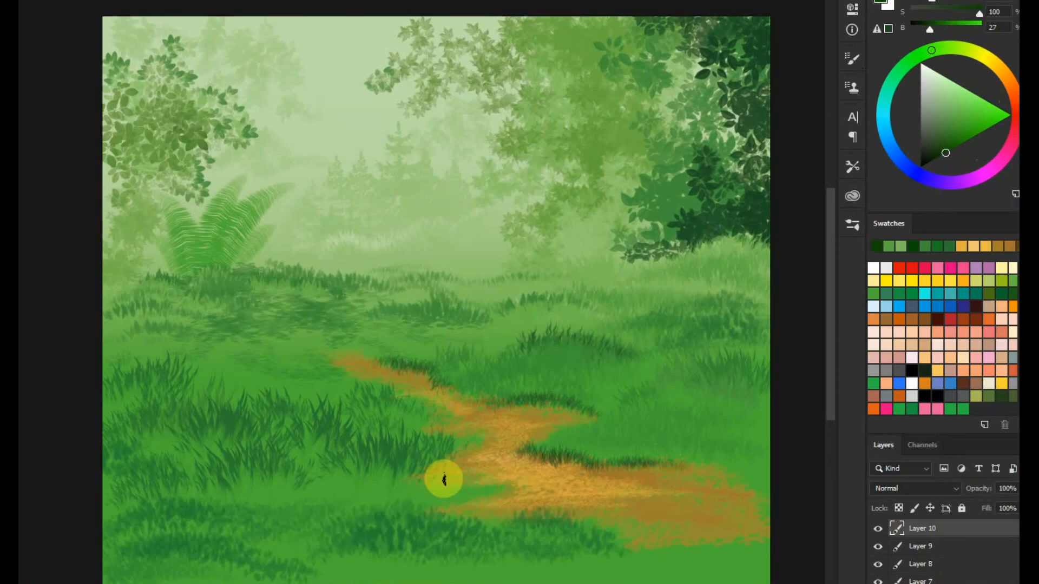
- Paint light and yellowish-green grass tufts beside the path and across the foreground
{"action": "left_click", "coordinate": [451, 492], "text": "alt"}
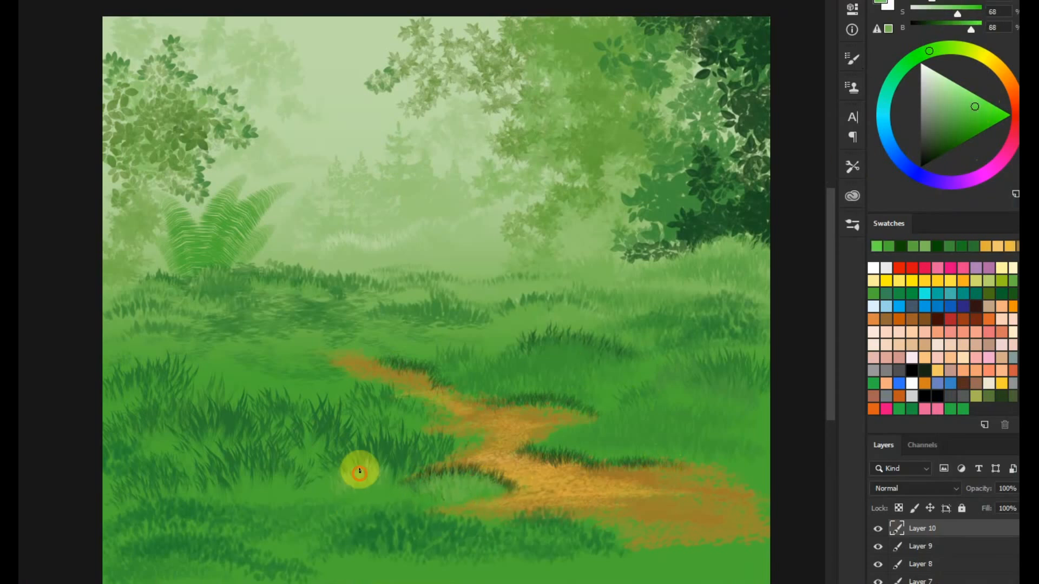
{"action": "right_click", "coordinate": [378, 477]}
{"action": "left_click_drag", "start_coordinate": [421, 490], "coordinate": [446, 479]}
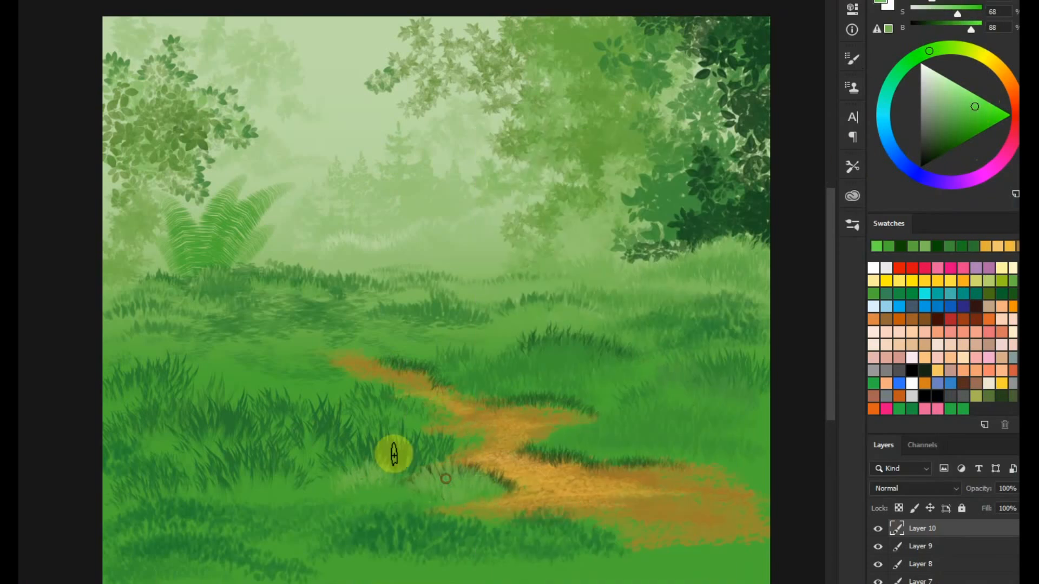
{"action": "left_click", "coordinate": [950, 48]}
{"action": "left_click_drag", "start_coordinate": [625, 573], "coordinate": [665, 568]}
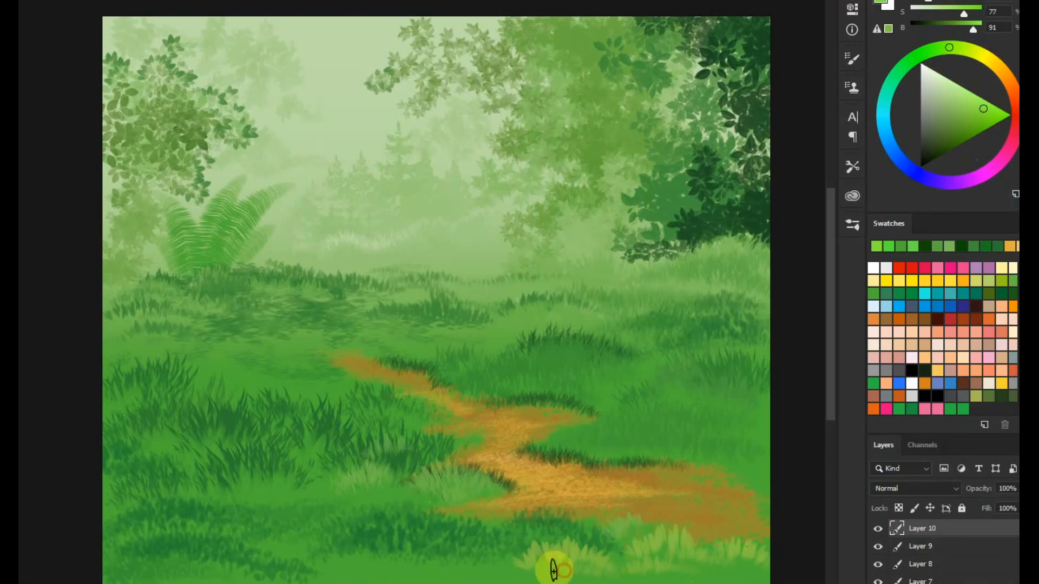
{"action": "scroll", "coordinate": [725, 423], "scroll_direction": "down", "scroll_amount": 1}
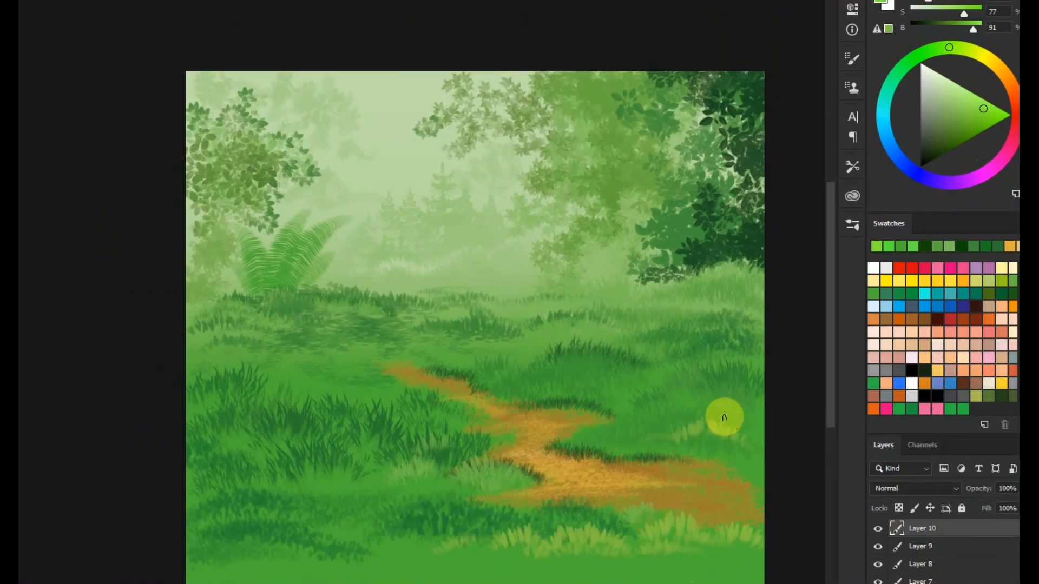
- Delete the brush group "my brushes for painting leaves and grass 1" in the Preset Manager
{"action": "right_click", "coordinate": [424, 213]}
{"action": "left_click", "coordinate": [669, 146]}
{"action": "left_click_drag", "start_coordinate": [651, 516], "coordinate": [653, 268]}
{"action": "left_click", "coordinate": [447, 277]}
{"action": "left_click", "coordinate": [670, 147]}
{"action": "left_click", "coordinate": [547, 278]}
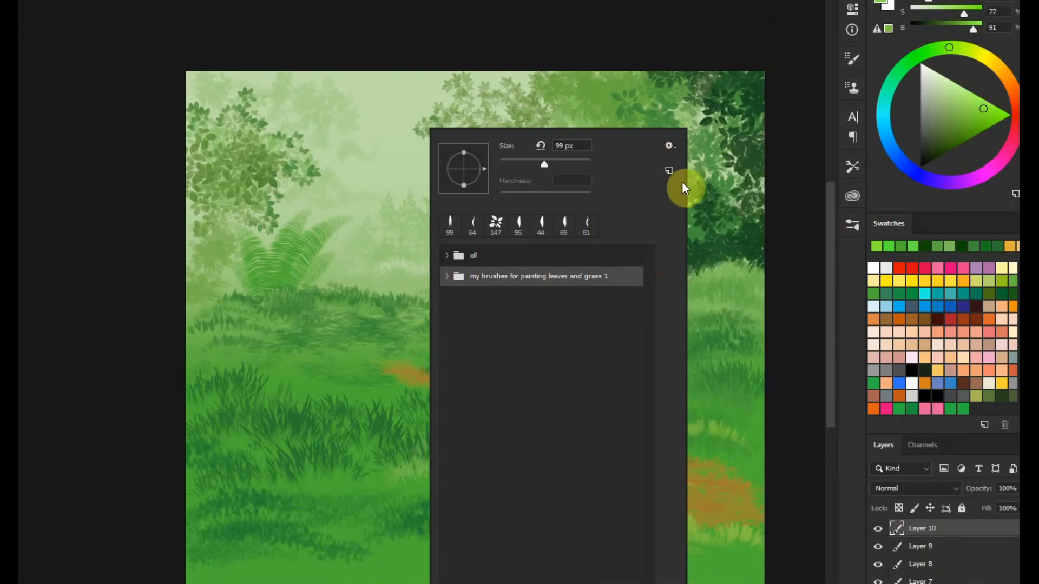
{"action": "left_click", "coordinate": [670, 147]}
{"action": "left_click", "coordinate": [709, 319]}
{"action": "left_click", "coordinate": [611, 138]}
{"action": "left_click", "coordinate": [903, 218]}
{"action": "left_click", "coordinate": [424, 218]}
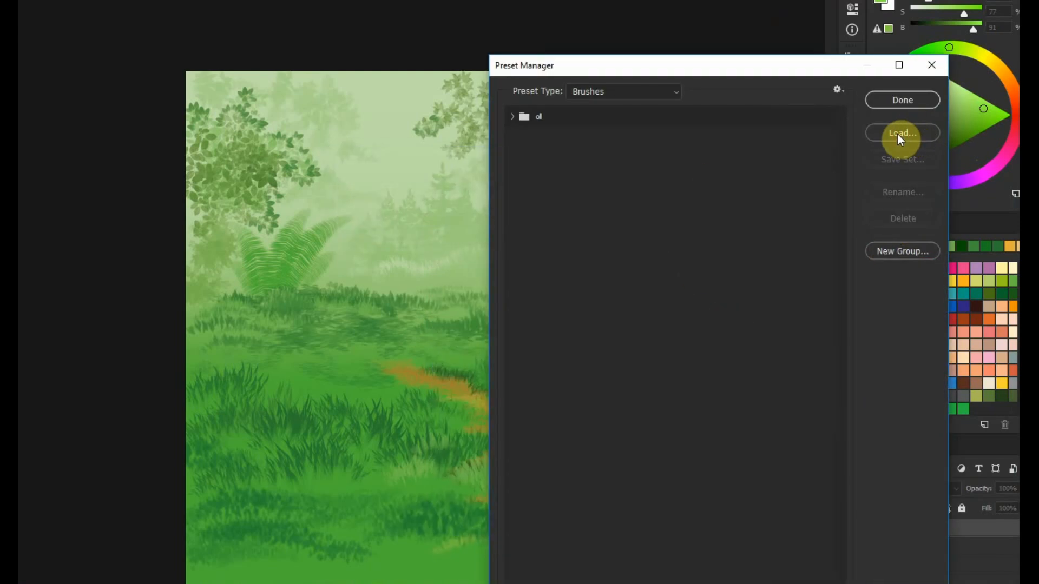
- Load the brush set "my brushes for painting wool 2", hide the forest layers and add a new blank layer
{"action": "left_click", "coordinate": [899, 134]}
{"action": "left_click", "coordinate": [290, 405]}
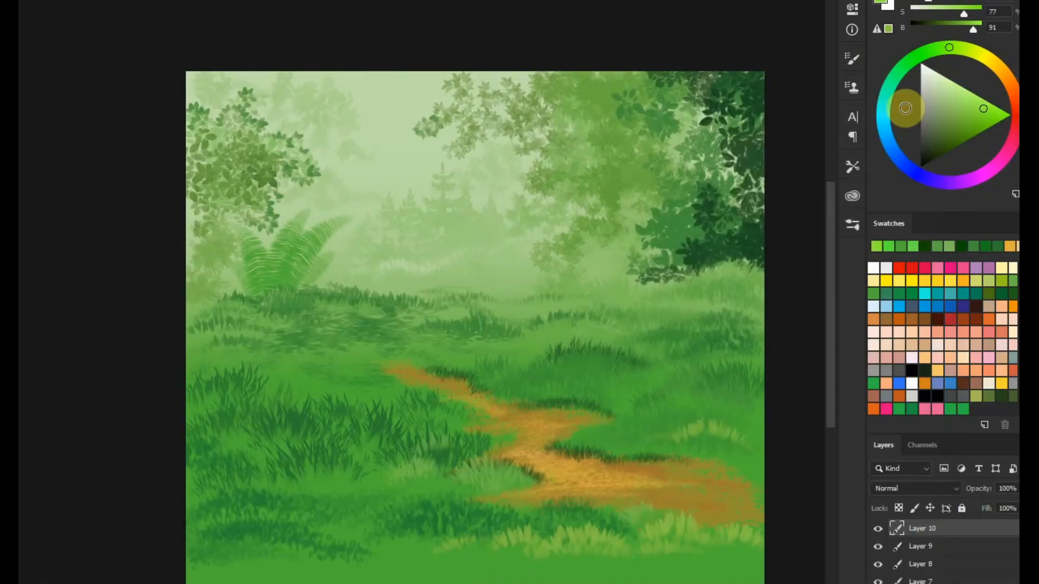
{"action": "left_click_drag", "start_coordinate": [878, 529], "coordinate": [878, 583]}
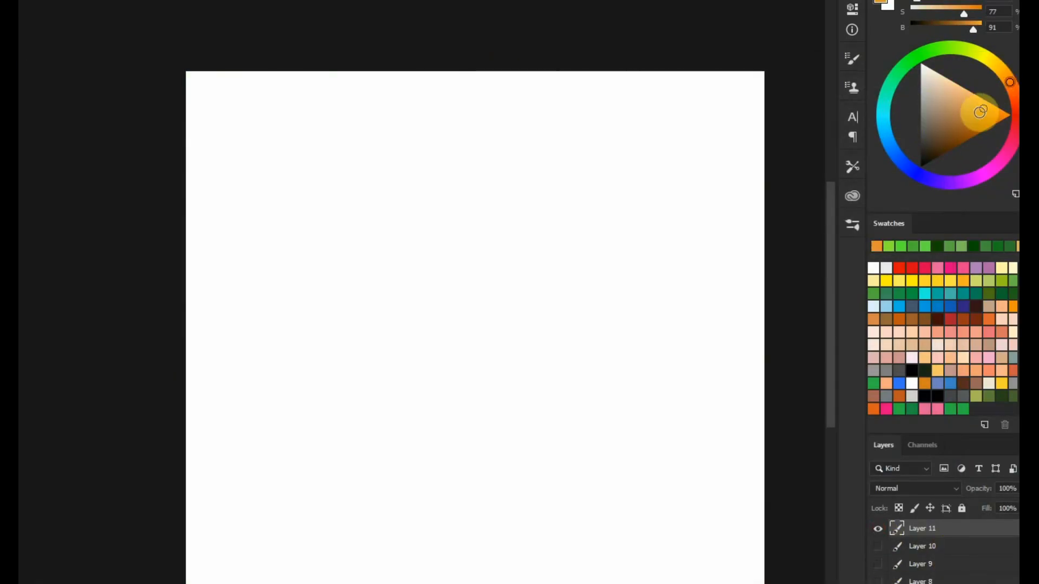
- Choose Sampled Brush 2 23 at 89 px and paint curved bands of orange fur on the blank canvas
{"action": "right_click", "coordinate": [370, 289]}
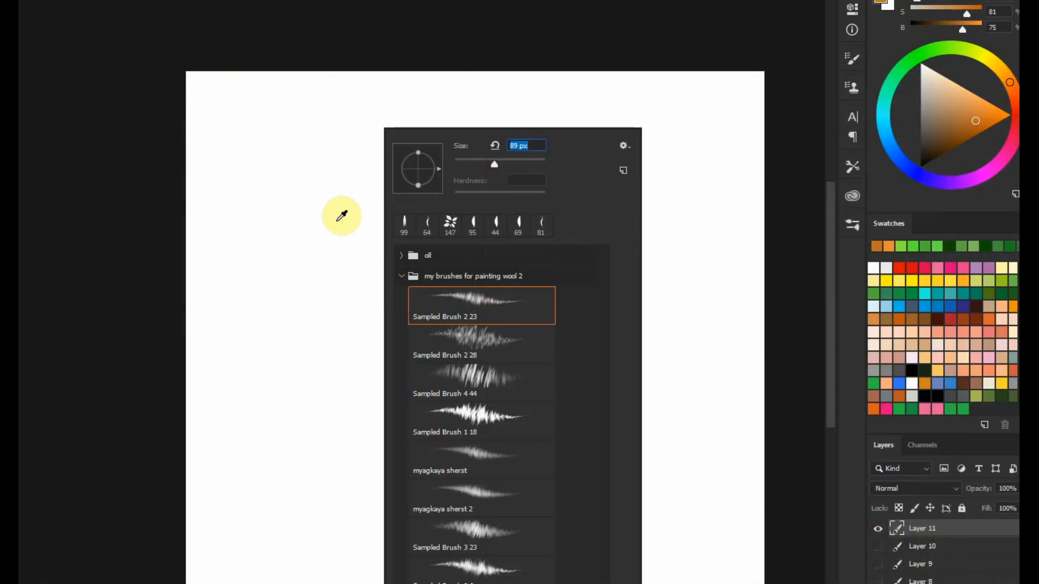
{"action": "scroll", "coordinate": [341, 215], "scroll_direction": "up", "scroll_amount": 2}
{"action": "mouse_move", "coordinate": [346, 169]}
{"action": "left_mouse_down"}
{"action": "mouse_move", "coordinate": [252, 327]}
{"action": "mouse_move", "coordinate": [306, 401]}
{"action": "left_mouse_up"}
{"action": "mouse_move", "coordinate": [356, 197]}
{"action": "left_mouse_down"}
{"action": "mouse_move", "coordinate": [320, 297]}
{"action": "mouse_move", "coordinate": [388, 412]}
{"action": "left_mouse_up"}
- Pick darker browns and layer short fur strokes over and around the upper part of the orange fur
{"action": "left_click", "coordinate": [939, 146]}
{"action": "left_click_drag", "start_coordinate": [376, 197], "coordinate": [341, 333]}
{"action": "left_click_drag", "start_coordinate": [338, 165], "coordinate": [270, 286]}
{"action": "left_click_drag", "start_coordinate": [365, 227], "coordinate": [378, 357]}
{"action": "left_click", "coordinate": [941, 145]}
{"action": "left_click_drag", "start_coordinate": [392, 166], "coordinate": [327, 231]}
{"action": "left_click_drag", "start_coordinate": [380, 130], "coordinate": [262, 204]}
{"action": "left_click_drag", "start_coordinate": [307, 128], "coordinate": [230, 251]}
- Choose Sampled Brush 2 28 and paint dark brown fur down the inner and outer sides of the orange band
{"action": "right_click", "coordinate": [407, 249]}
{"action": "left_click", "coordinate": [510, 342]}
{"action": "left_click_drag", "start_coordinate": [456, 167], "coordinate": [433, 412]}
{"action": "left_click_drag", "start_coordinate": [433, 193], "coordinate": [405, 457]}
{"action": "left_click_drag", "start_coordinate": [260, 235], "coordinate": [227, 422]}
{"action": "left_click_drag", "start_coordinate": [217, 208], "coordinate": [187, 400]}
- Choose Sampled Brush 4 44 and paint coarse dark brown hairs across the right half of the fur
{"action": "right_click", "coordinate": [395, 323]}
{"action": "left_click", "coordinate": [496, 382]}
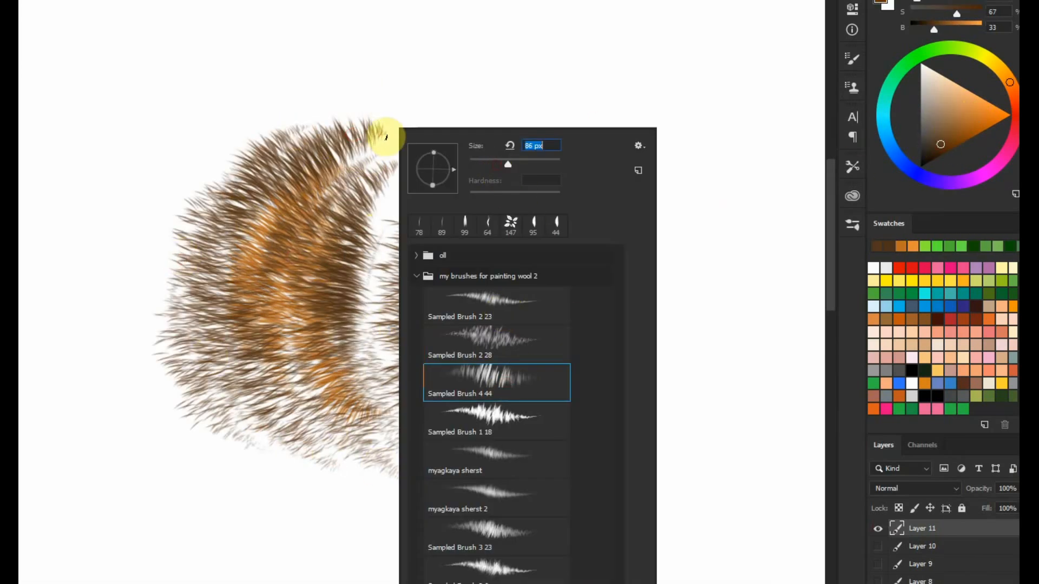
{"action": "left_click_drag", "start_coordinate": [391, 139], "coordinate": [460, 319]}
{"action": "left_click_drag", "start_coordinate": [378, 200], "coordinate": [365, 373]}
- Overlay peach hairs and white highlights on the middle of the brown fur
{"action": "left_click", "coordinate": [962, 100]}
{"action": "left_click_drag", "start_coordinate": [433, 206], "coordinate": [368, 358]}
{"action": "left_click", "coordinate": [922, 65]}
{"action": "mouse_move", "coordinate": [470, 270]}
{"action": "left_mouse_down"}
{"action": "mouse_move", "coordinate": [410, 255]}
{"action": "mouse_move", "coordinate": [303, 325]}
{"action": "left_mouse_up"}
- Choose Sampled Brush 1 18 and paint a curved red fur swatch to the upper right of the brown fur
{"action": "right_click", "coordinate": [507, 320]}
{"action": "left_click", "coordinate": [606, 418]}
{"action": "left_click", "coordinate": [977, 122]}
{"action": "right_click", "coordinate": [580, 160]}
{"action": "left_click", "coordinate": [677, 422]}
{"action": "left_click_drag", "start_coordinate": [522, 154], "coordinate": [684, 151]}
{"action": "mouse_move", "coordinate": [518, 135]}
{"action": "left_mouse_down"}
{"action": "mouse_move", "coordinate": [707, 106]}
{"action": "mouse_move", "coordinate": [748, 150]}
{"action": "left_mouse_up"}
{"action": "mouse_move", "coordinate": [515, 176]}
{"action": "left_mouse_down"}
{"action": "mouse_move", "coordinate": [549, 138]}
{"action": "mouse_move", "coordinate": [622, 158]}
{"action": "mouse_move", "coordinate": [594, 148]}
{"action": "mouse_move", "coordinate": [763, 133]}
{"action": "mouse_move", "coordinate": [686, 220]}
{"action": "left_mouse_up"}
- Pick a dark red and shade the underside of the red fur swatch with Sampled Brush 1 18
{"action": "left_click", "coordinate": [954, 146]}
{"action": "right_click", "coordinate": [686, 126]}
{"action": "left_click", "coordinate": [783, 406]}
- Choose the "myagkaya sherst" brush and paint a dark red soft-fur swatch below the red one
{"action": "right_click", "coordinate": [617, 270]}
{"action": "left_click", "coordinate": [719, 466]}
{"action": "mouse_move", "coordinate": [525, 423]}
{"action": "left_mouse_down"}
{"action": "mouse_move", "coordinate": [638, 366]}
{"action": "mouse_move", "coordinate": [565, 514]}
{"action": "left_mouse_up"}
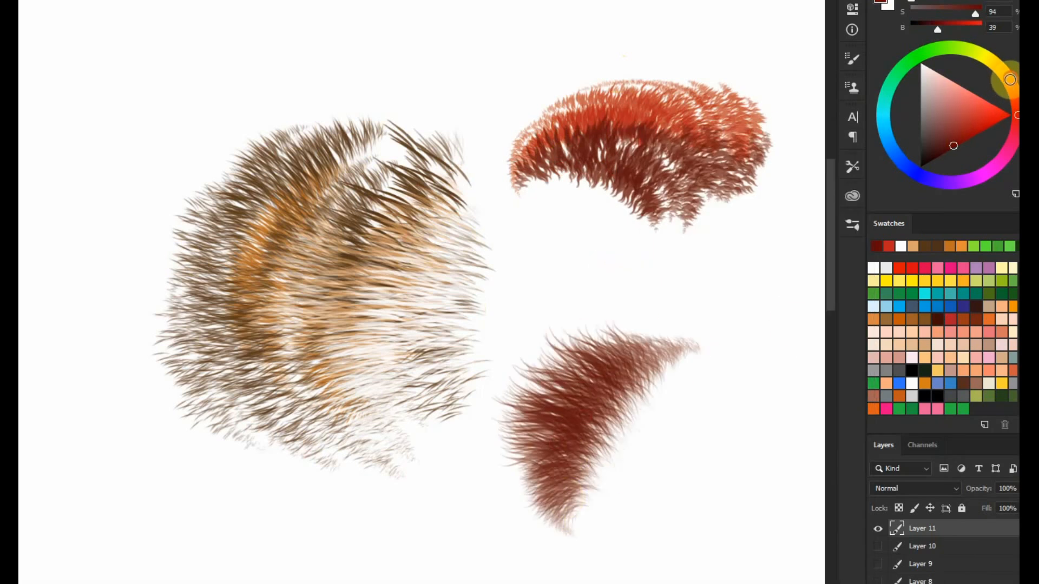
- Blend brown, orange and light peach fur into the right side of the dark red swatch
{"action": "left_click", "coordinate": [1009, 80]}
{"action": "left_click_drag", "start_coordinate": [675, 397], "coordinate": [593, 455]}
{"action": "left_click", "coordinate": [983, 104]}
{"action": "mouse_move", "coordinate": [684, 379]}
{"action": "left_mouse_down"}
{"action": "mouse_move", "coordinate": [581, 498]}
{"action": "mouse_move", "coordinate": [642, 557]}
{"action": "left_mouse_up"}
{"action": "left_click", "coordinate": [970, 92]}
{"action": "left_click_drag", "start_coordinate": [658, 423], "coordinate": [728, 347]}
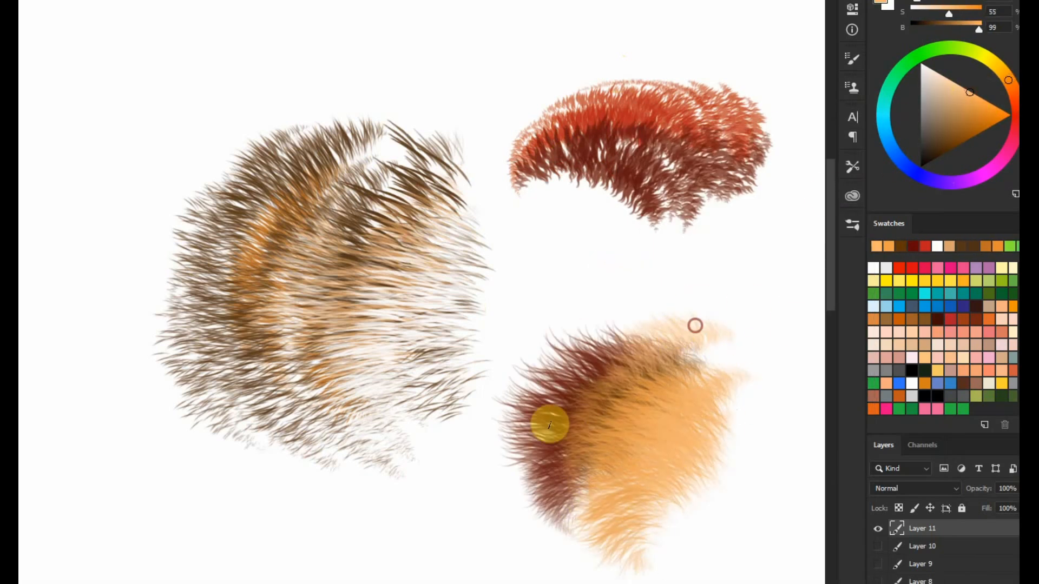
- Choose another fur brush and paint a light orange swatch beside the lower left of the brown fur
{"action": "right_click", "coordinate": [663, 295]}
{"action": "left_click", "coordinate": [758, 500]}
{"action": "left_click_drag", "start_coordinate": [102, 343], "coordinate": [216, 533]}
{"action": "left_click_drag", "start_coordinate": [111, 279], "coordinate": [105, 456]}
- Pick a tan brown, add fur over the light orange swatch and paint a curved tan swatch above it
{"action": "left_click", "coordinate": [957, 119]}
{"action": "mouse_move", "coordinate": [130, 303]}
{"action": "left_mouse_down"}
{"action": "mouse_move", "coordinate": [144, 406]}
{"action": "mouse_move", "coordinate": [234, 488]}
{"action": "left_mouse_up"}
{"action": "left_click_drag", "start_coordinate": [131, 265], "coordinate": [241, 96]}
{"action": "left_click_drag", "start_coordinate": [327, 64], "coordinate": [92, 278]}
{"action": "left_click_drag", "start_coordinate": [192, 49], "coordinate": [81, 295]}
- Shade the brown fur's upper left edge with black, and add brown fur strokes across the swatches
{"action": "left_click", "coordinate": [922, 165]}
{"action": "left_click_drag", "start_coordinate": [311, 133], "coordinate": [168, 347]}
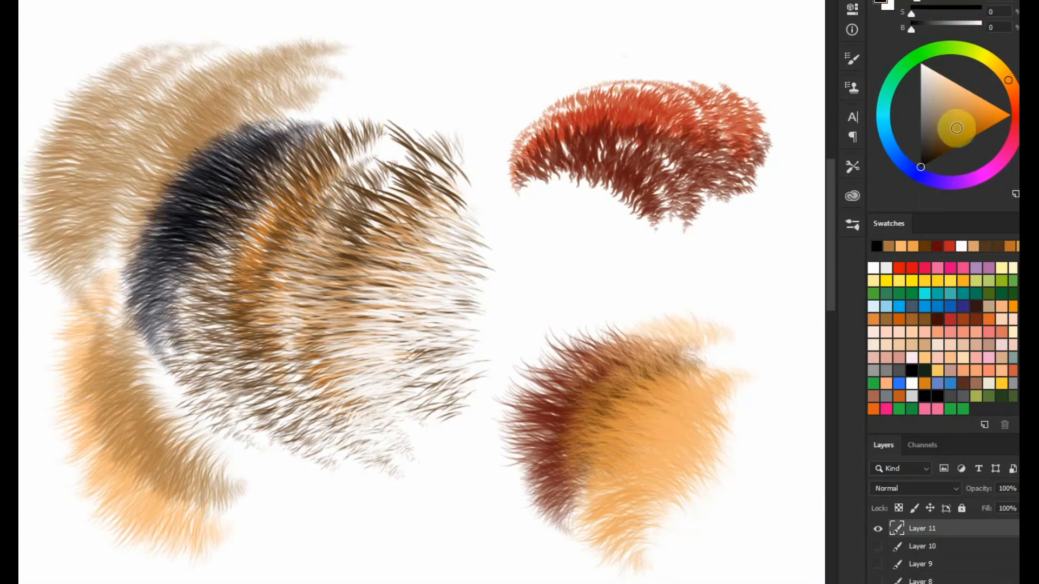
{"action": "left_click", "coordinate": [962, 138]}
{"action": "left_click_drag", "start_coordinate": [266, 157], "coordinate": [184, 319]}
{"action": "left_click_drag", "start_coordinate": [533, 292], "coordinate": [435, 525]}
{"action": "left_click_drag", "start_coordinate": [492, 492], "coordinate": [368, 547]}
{"action": "left_click_drag", "start_coordinate": [636, 496], "coordinate": [592, 315]}
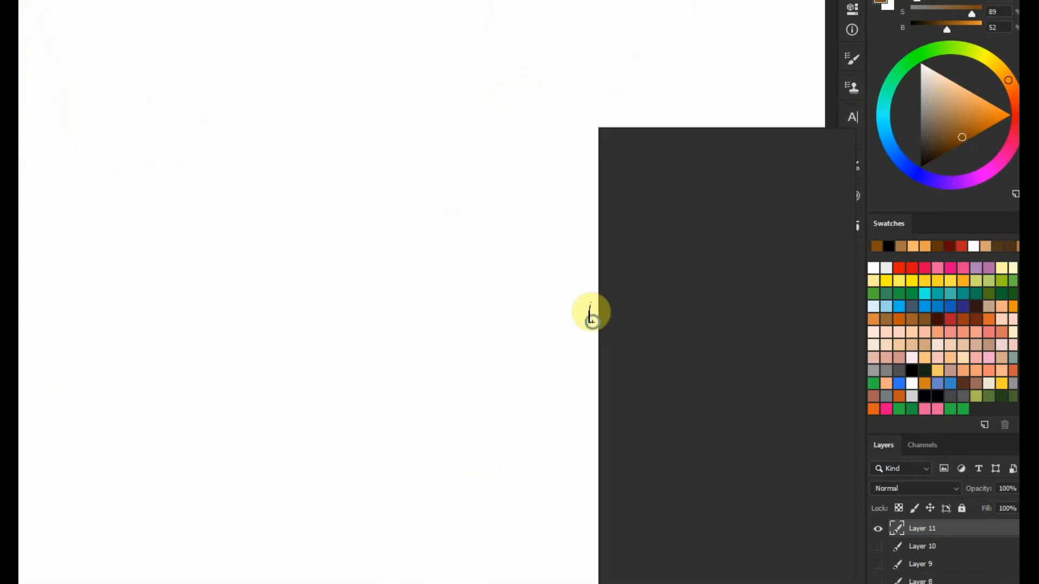
- Paint a half-moon brown fur swatch on the left part of the cleared canvas
{"action": "left_click_drag", "start_coordinate": [235, 180], "coordinate": [267, 465]}
{"action": "left_click_drag", "start_coordinate": [255, 210], "coordinate": [274, 438]}
{"action": "left_click_drag", "start_coordinate": [184, 207], "coordinate": [203, 450]}
- Choose a different fur brush and paint a curved brown fur band to the right of the half-moon swatch
{"action": "right_click", "coordinate": [347, 128]}
{"action": "left_click", "coordinate": [455, 564]}
{"action": "left_click_drag", "start_coordinate": [331, 218], "coordinate": [506, 227]}
{"action": "left_click_drag", "start_coordinate": [349, 234], "coordinate": [503, 266]}
{"action": "left_click_drag", "start_coordinate": [523, 216], "coordinate": [542, 304]}
- Pick a golden yellow and extend the curved brown band with yellow fur on its right end
{"action": "left_click", "coordinate": [999, 67]}
{"action": "left_click", "coordinate": [992, 120]}
{"action": "left_click_drag", "start_coordinate": [522, 198], "coordinate": [573, 297]}
{"action": "left_click_drag", "start_coordinate": [563, 188], "coordinate": [577, 324]}
{"action": "left_click_drag", "start_coordinate": [630, 208], "coordinate": [571, 346]}
- Pick a dark olive gold and paint fur under and to the right of the golden yellow fur
{"action": "left_click", "coordinate": [967, 127]}
{"action": "left_click_drag", "start_coordinate": [644, 265], "coordinate": [574, 373]}
{"action": "left_click_drag", "start_coordinate": [713, 221], "coordinate": [729, 358]}
{"action": "left_click_drag", "start_coordinate": [771, 244], "coordinate": [745, 396]}
- Choose another fur brush and paint an olive gold swatch below the curved brown band
{"action": "right_click", "coordinate": [556, 362]}
{"action": "left_click", "coordinate": [654, 413]}
{"action": "left_click_drag", "start_coordinate": [395, 322], "coordinate": [395, 479]}
{"action": "left_click_drag", "start_coordinate": [360, 355], "coordinate": [425, 535]}
{"action": "left_click_drag", "start_coordinate": [411, 378], "coordinate": [445, 480]}
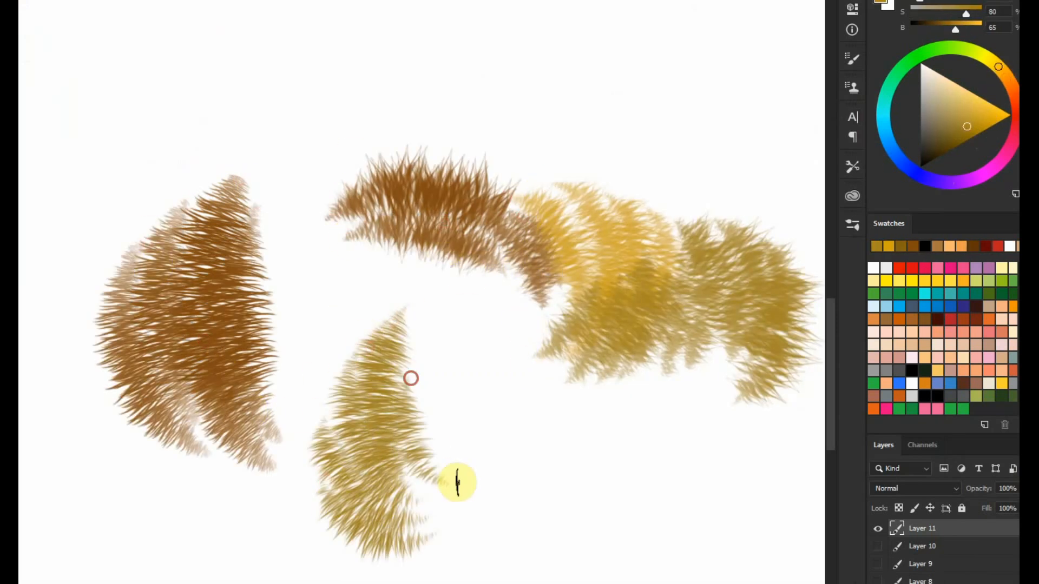
{"action": "left_click_drag", "start_coordinate": [362, 318], "coordinate": [318, 433]}
- Shade the lower olive swatch with darker olive fur strokes and pick a light yellow colour
{"action": "left_click_drag", "start_coordinate": [955, 134], "coordinate": [936, 149]}
{"action": "left_click", "coordinate": [961, 133]}
{"action": "mouse_move", "coordinate": [405, 331]}
{"action": "left_mouse_down"}
{"action": "mouse_move", "coordinate": [394, 460]}
{"action": "mouse_move", "coordinate": [403, 454]}
{"action": "left_mouse_up"}
{"action": "left_click_drag", "start_coordinate": [384, 395], "coordinate": [414, 514]}
{"action": "left_click_drag", "start_coordinate": [343, 453], "coordinate": [414, 552]}
{"action": "left_click", "coordinate": [966, 94]}
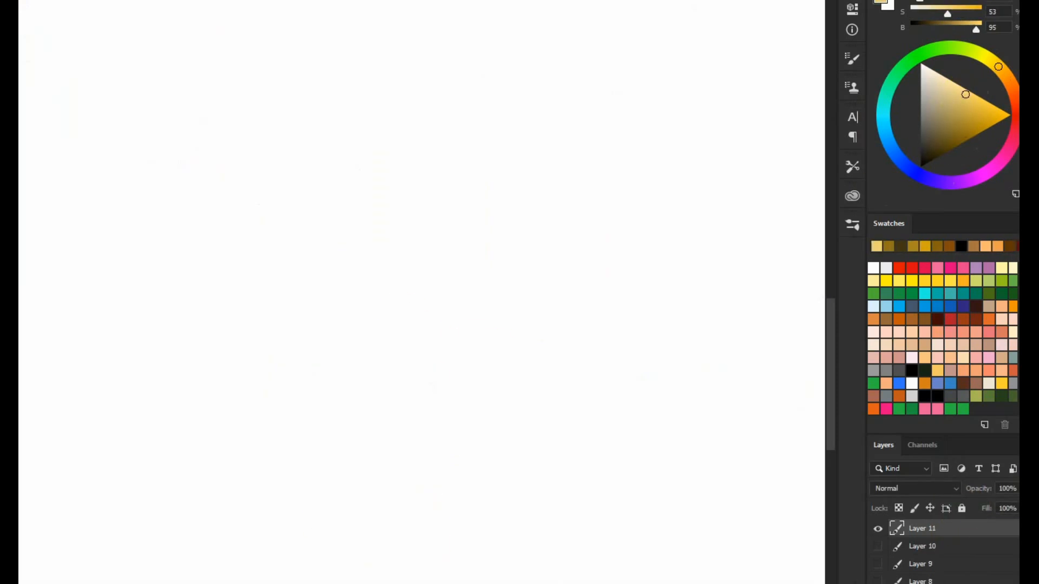
- Delete the "my brushes for painting wool 2" set and load "my brushes for painting wool 3" in the Preset Manager
{"action": "left_click", "coordinate": [765, 324]}
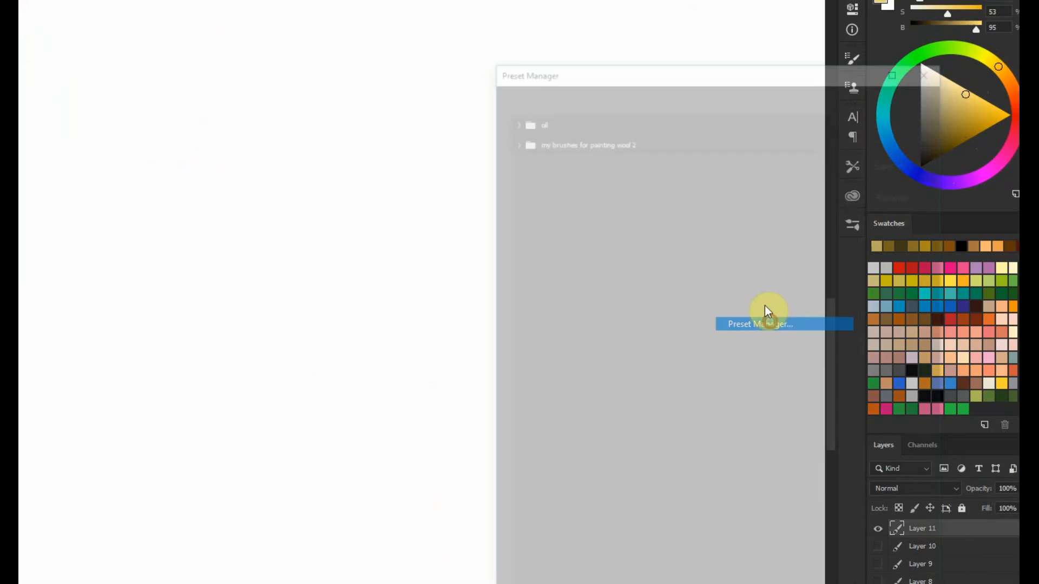
{"action": "left_click", "coordinate": [584, 142]}
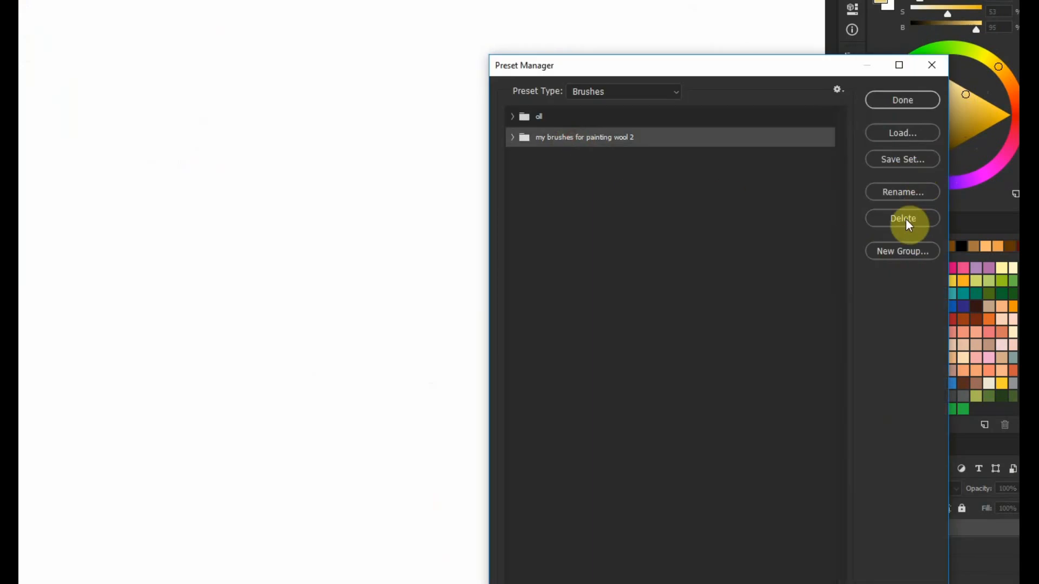
{"action": "left_click", "coordinate": [906, 219]}
{"action": "left_click", "coordinate": [427, 223]}
{"action": "left_click", "coordinate": [899, 138]}
{"action": "left_click", "coordinate": [297, 421]}
{"action": "key", "text": "Return"}
{"action": "left_click", "coordinate": [903, 100]}
- Expand the wool 3 set, choose Sampled Brush 2 28 and paint a light yellow fur stroke
{"action": "right_click", "coordinate": [529, 192]}
{"action": "left_click", "coordinate": [553, 276]}
{"action": "left_click", "coordinate": [627, 301]}
{"action": "left_click_drag", "start_coordinate": [299, 144], "coordinate": [283, 368]}
- Pick a light orange, adjust the brush size and paint fur over and around the yellow stroke
{"action": "left_click", "coordinate": [1012, 88]}
{"action": "right_click", "coordinate": [477, 192]}
{"action": "left_click", "coordinate": [575, 165]}
{"action": "left_click_drag", "start_coordinate": [395, 160], "coordinate": [327, 371]}
{"action": "left_click_drag", "start_coordinate": [322, 141], "coordinate": [241, 334]}
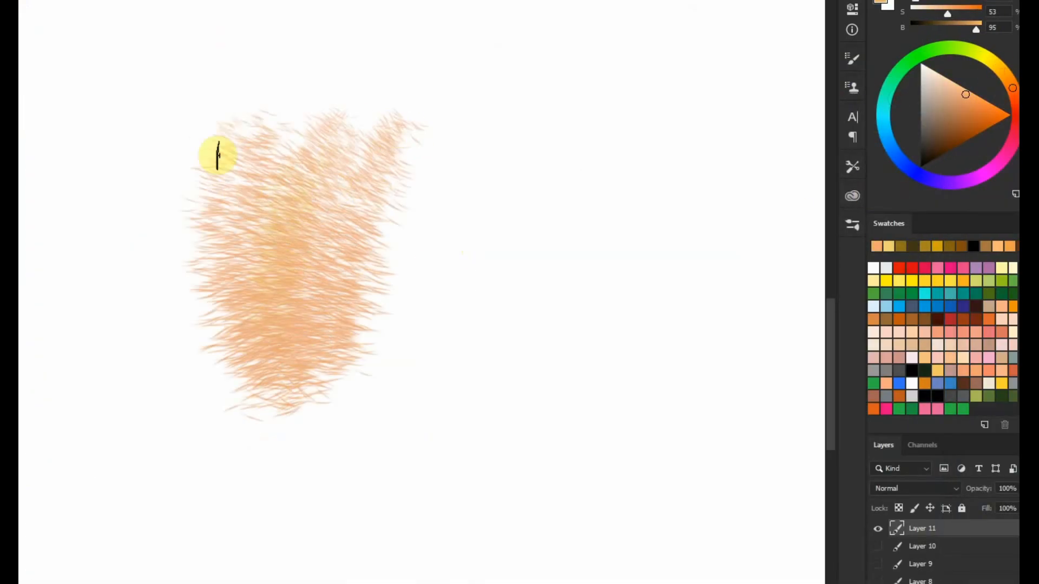
{"action": "left_click_drag", "start_coordinate": [239, 138], "coordinate": [238, 427]}
- Pick an orange brown, shade the light orange swatch, and extend its right side with Sampled Brush 4 44
{"action": "left_click", "coordinate": [963, 119]}
{"action": "left_click_drag", "start_coordinate": [422, 144], "coordinate": [340, 422]}
{"action": "mouse_move", "coordinate": [333, 155]}
{"action": "left_mouse_down"}
{"action": "mouse_move", "coordinate": [258, 431]}
{"action": "mouse_move", "coordinate": [270, 454]}
{"action": "left_mouse_up"}
{"action": "right_click", "coordinate": [442, 217]}
{"action": "left_click", "coordinate": [562, 360]}
{"action": "left_click_drag", "start_coordinate": [467, 157], "coordinate": [389, 423]}
- Paint an orange-brown stroke with Sampled Brush 1 18 and a soft fur column beside it with "myagkaya sherst"
{"action": "right_click", "coordinate": [466, 379]}
{"action": "left_click", "coordinate": [568, 382]}
{"action": "left_click_drag", "start_coordinate": [458, 277], "coordinate": [466, 433]}
{"action": "right_click", "coordinate": [513, 378]}
{"action": "left_click", "coordinate": [595, 419]}
{"action": "left_click_drag", "start_coordinate": [544, 190], "coordinate": [530, 481]}
- Choose a brush further down the wool 3 set and paint strokes on the upper right of the canvas
{"action": "right_click", "coordinate": [577, 386]}
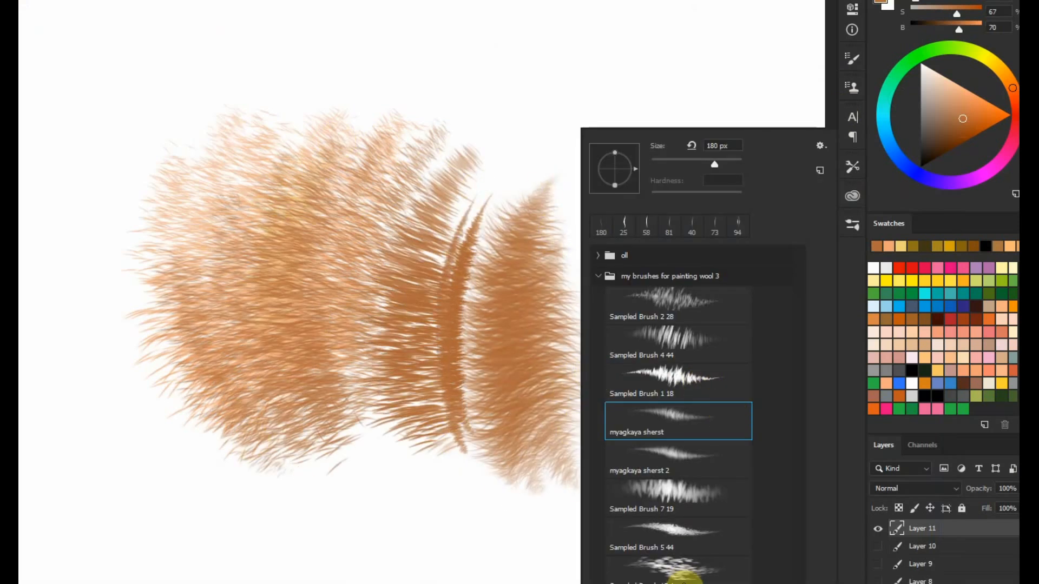
{"action": "left_click_drag", "start_coordinate": [532, 117], "coordinate": [574, 184]}
{"action": "mouse_move", "coordinate": [570, 40]}
{"action": "left_mouse_down"}
{"action": "mouse_move", "coordinate": [642, 135]}
{"action": "mouse_move", "coordinate": [635, 169]}
{"action": "mouse_move", "coordinate": [779, 184]}
{"action": "left_mouse_up"}
{"action": "left_click", "coordinate": [74, 1]}
{"action": "left_click", "coordinate": [75, 20]}
{"action": "mouse_move", "coordinate": [687, 108]}
{"action": "left_mouse_down"}
{"action": "mouse_move", "coordinate": [552, 132]}
{"action": "mouse_move", "coordinate": [631, 209]}
{"action": "mouse_move", "coordinate": [749, 170]}
{"action": "mouse_move", "coordinate": [479, 267]}
{"action": "mouse_move", "coordinate": [581, 357]}
{"action": "left_mouse_up"}
- Fill the layer with orange brown and paint darker and lighter fur strokes over it
{"action": "key", "text": "alt+BackSpace"}
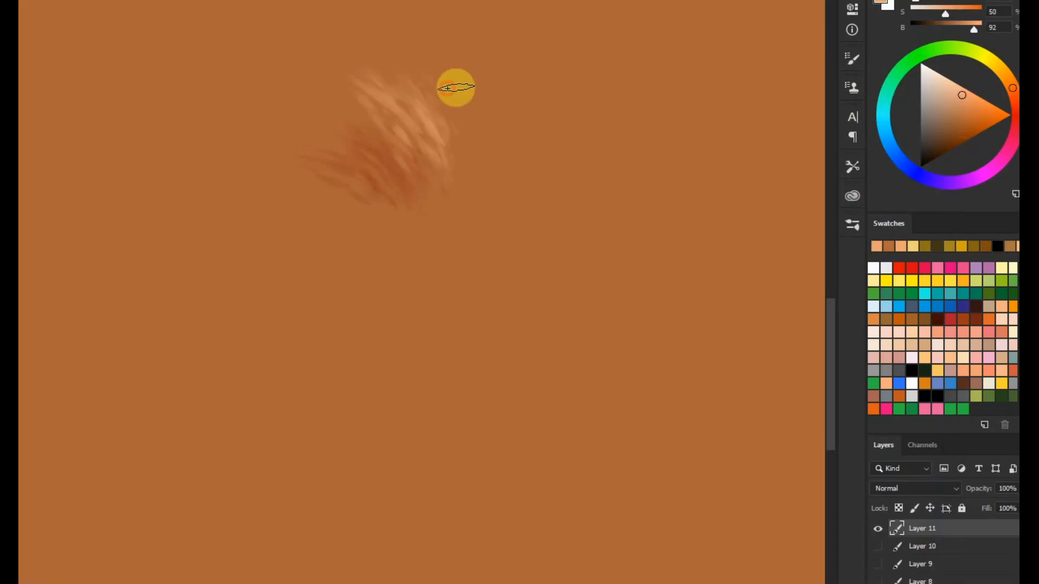
{"action": "left_click_drag", "start_coordinate": [292, 220], "coordinate": [390, 258]}
{"action": "mouse_move", "coordinate": [453, 309]}
{"action": "left_mouse_down"}
{"action": "mouse_move", "coordinate": [397, 412]}
{"action": "mouse_move", "coordinate": [446, 336]}
{"action": "mouse_move", "coordinate": [430, 374]}
{"action": "left_mouse_up"}
- Change the background to light peach and paint a small patch of short yellow fur in the middle
{"action": "left_click", "coordinate": [1008, 80]}
{"action": "left_click", "coordinate": [149, 1]}
{"action": "left_click", "coordinate": [74, 81]}
{"action": "left_click_drag", "start_coordinate": [515, 200], "coordinate": [552, 137]}
{"action": "mouse_move", "coordinate": [534, 55]}
{"action": "left_mouse_down"}
{"action": "mouse_move", "coordinate": [515, 192]}
{"action": "mouse_move", "coordinate": [378, 262]}
{"action": "mouse_move", "coordinate": [531, 424]}
{"action": "left_mouse_up"}
{"action": "right_click", "coordinate": [531, 425]}
{"action": "mouse_move", "coordinate": [159, 348]}
{"action": "left_mouse_down"}
{"action": "mouse_move", "coordinate": [253, 478]}
{"action": "mouse_move", "coordinate": [139, 420]}
{"action": "mouse_move", "coordinate": [102, 279]}
{"action": "left_mouse_up"}
{"action": "right_click", "coordinate": [355, 433]}
{"action": "mouse_move", "coordinate": [714, 264]}
{"action": "left_mouse_down"}
{"action": "mouse_move", "coordinate": [652, 341]}
{"action": "mouse_move", "coordinate": [524, 359]}
{"action": "left_mouse_up"}
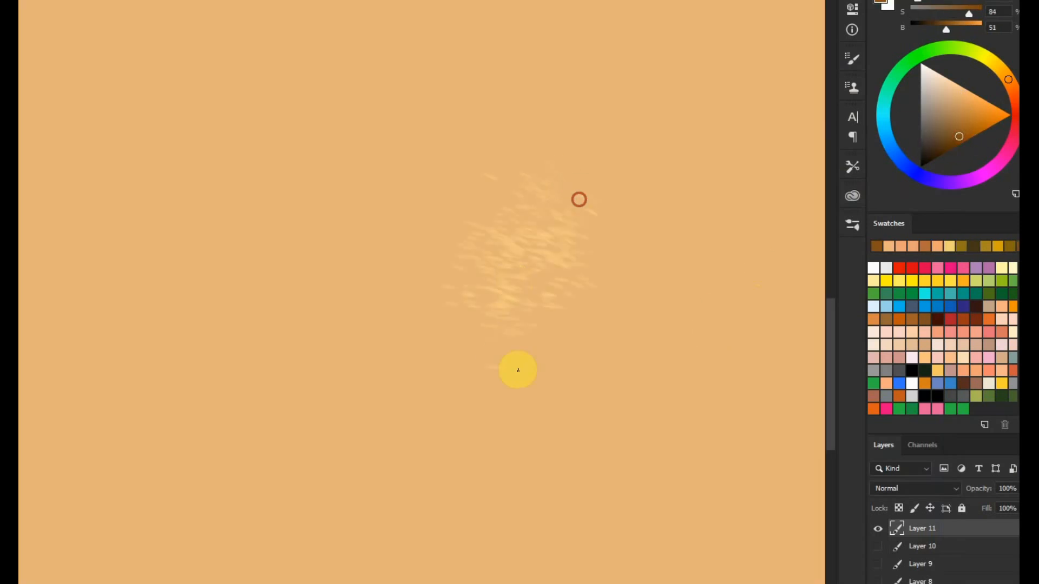
- Cover the middle of the peach background with short dark brown fur, and clear the layer
{"action": "mouse_move", "coordinate": [555, 230]}
{"action": "left_mouse_down"}
{"action": "mouse_move", "coordinate": [524, 281]}
{"action": "mouse_move", "coordinate": [594, 431]}
{"action": "mouse_move", "coordinate": [394, 379]}
{"action": "mouse_move", "coordinate": [283, 216]}
{"action": "mouse_move", "coordinate": [583, 137]}
{"action": "mouse_move", "coordinate": [281, 151]}
{"action": "mouse_move", "coordinate": [301, 465]}
{"action": "mouse_move", "coordinate": [285, 469]}
{"action": "mouse_move", "coordinate": [588, 449]}
{"action": "left_mouse_up"}
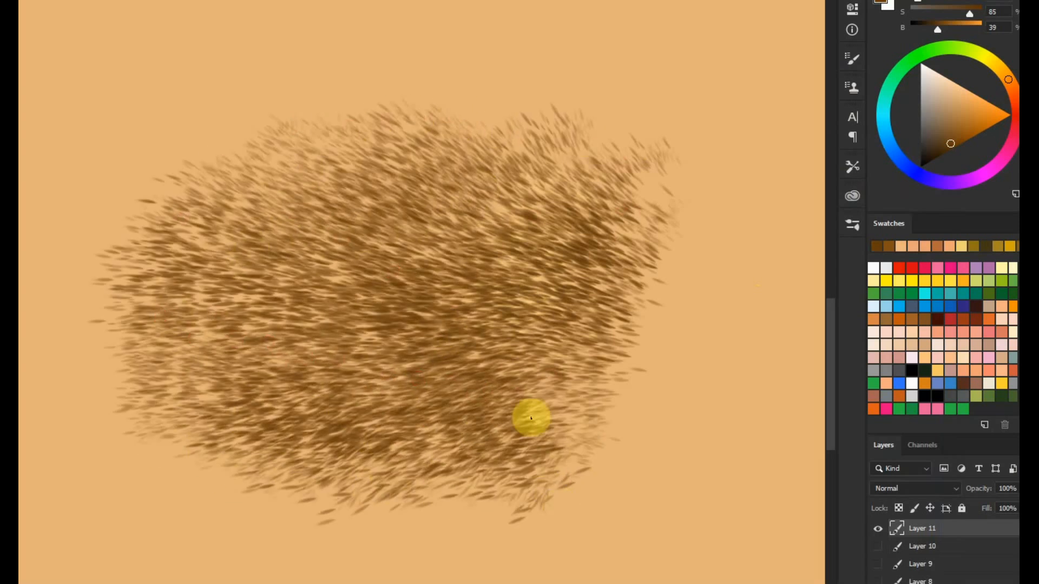
{"action": "key", "text": "Delete"}
- Delete the "my brushes for painting wool 3" set and load "my brushes for painting leaves and grass 9"
{"action": "right_click", "coordinate": [408, 183]}
{"action": "left_click", "coordinate": [649, 147]}
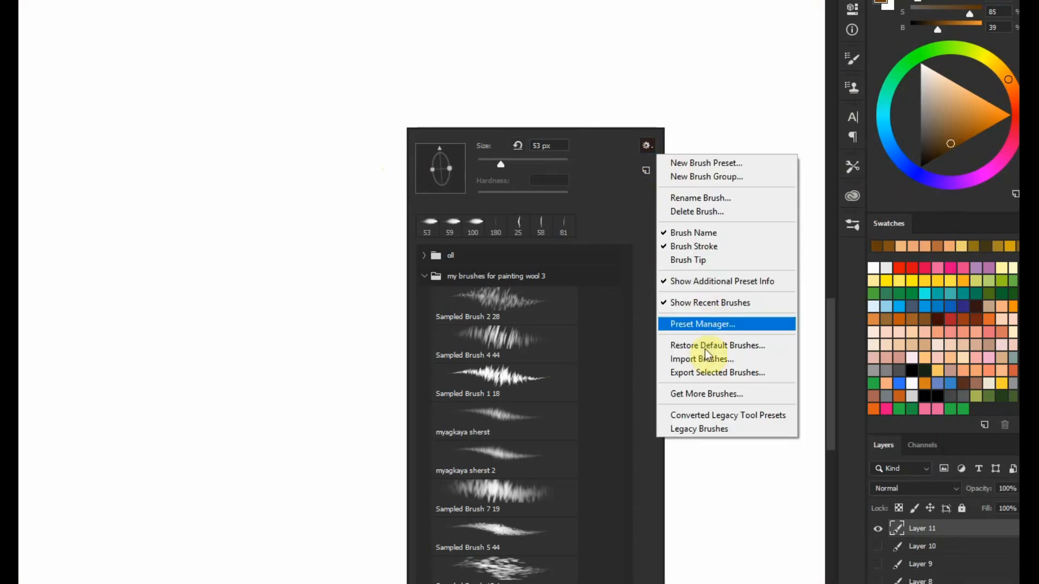
{"action": "left_click", "coordinate": [621, 325]}
{"action": "left_click", "coordinate": [595, 142]}
{"action": "left_click", "coordinate": [892, 218]}
{"action": "left_click", "coordinate": [906, 132]}
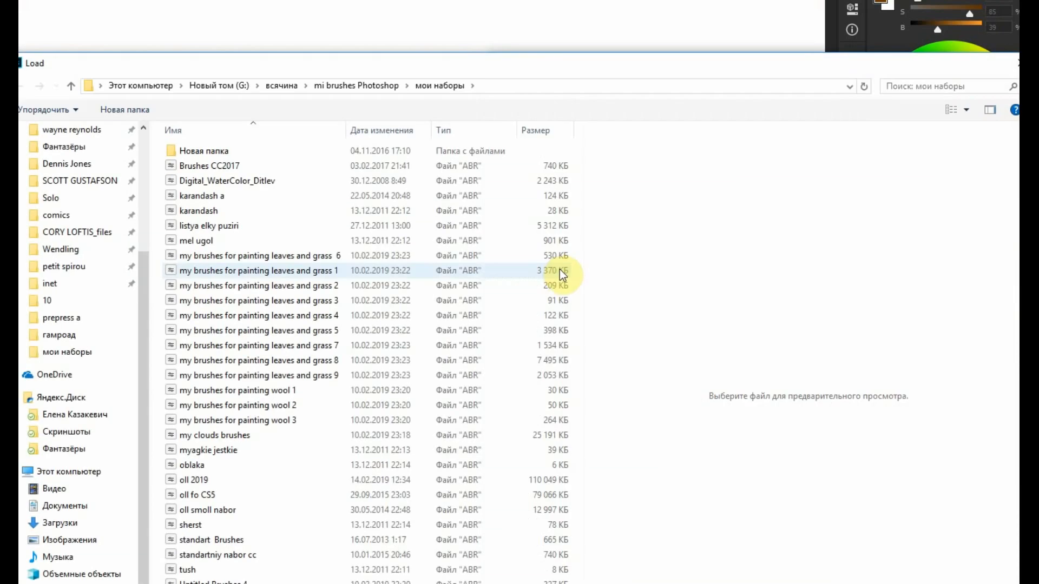
{"action": "double_click", "coordinate": [311, 370]}
{"action": "left_click", "coordinate": [899, 100]}
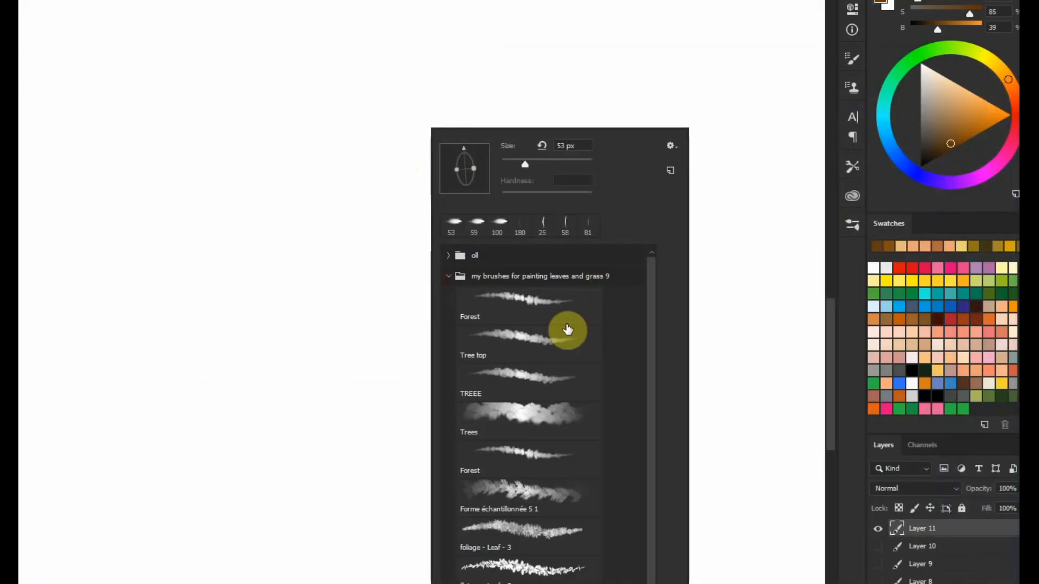
- Pick a light cyan blue and fill the layer with it as a sky background
{"action": "left_click", "coordinate": [885, 117]}
{"action": "left_click", "coordinate": [964, 92]}
{"action": "key", "text": "alt+BackSpace"}
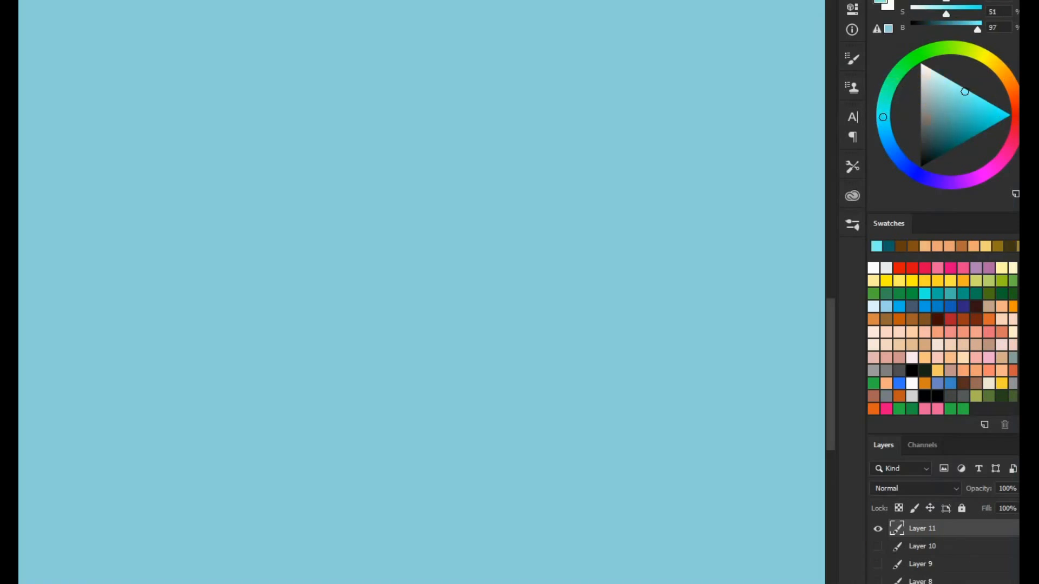
- Pick a teal green and stamp a row of soft tree crowns across the middle of the sky
{"action": "left_click", "coordinate": [886, 95]}
{"action": "left_click", "coordinate": [968, 134]}
{"action": "left_click", "coordinate": [456, 253]}
{"action": "left_click", "coordinate": [403, 176]}
{"action": "left_click", "coordinate": [286, 240]}
{"action": "left_click", "coordinate": [97, 292]}
{"action": "left_click", "coordinate": [487, 176]}
{"action": "left_click", "coordinate": [568, 268]}
- Choose the Forest brush and stamp taller teal trees on the left side of the tree row
{"action": "right_click", "coordinate": [472, 291]}
{"action": "left_click", "coordinate": [589, 461]}
{"action": "left_click", "coordinate": [259, 172]}
{"action": "right_click", "coordinate": [270, 187]}
{"action": "left_click", "coordinate": [384, 462]}
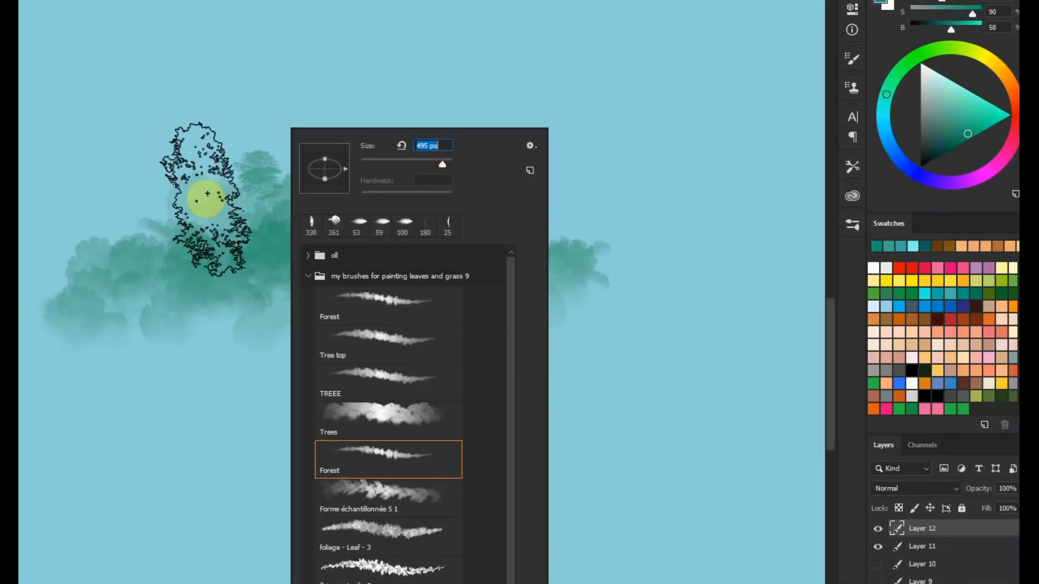
{"action": "left_click", "coordinate": [213, 184]}
{"action": "left_click", "coordinate": [169, 182]}
{"action": "left_click", "coordinate": [92, 228]}
{"action": "left_click", "coordinate": [97, 261]}
- Choose the "Forme échantillonnée 5 1" brush at 165 px and paint a teal leaf cluster at the upper right
{"action": "right_click", "coordinate": [370, 303]}
{"action": "left_click", "coordinate": [699, 250]}
{"action": "right_click", "coordinate": [595, 252]}
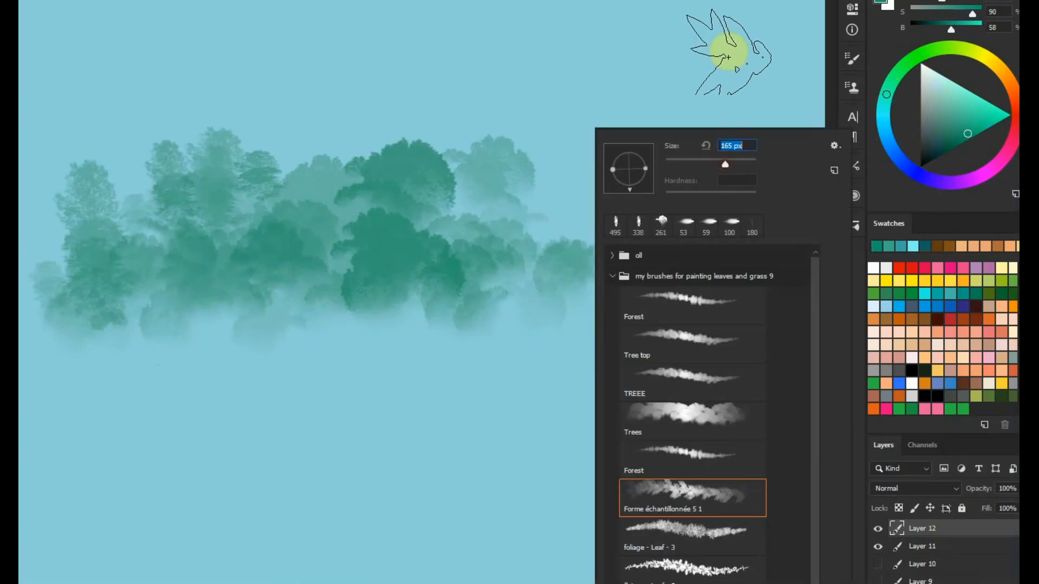
{"action": "left_click_drag", "start_coordinate": [726, 104], "coordinate": [785, 63]}
{"action": "left_click_drag", "start_coordinate": [728, 281], "coordinate": [638, 422]}
{"action": "left_click", "coordinate": [717, 157]}
{"action": "left_click", "coordinate": [578, 177]}
{"action": "left_click", "coordinate": [555, 138]}
{"action": "left_click", "coordinate": [613, 147]}
{"action": "left_click_drag", "start_coordinate": [656, 139], "coordinate": [725, 138]}
{"action": "left_click_drag", "start_coordinate": [512, 450], "coordinate": [731, 331]}
- Choose the fir tree brush and paint teal firs above and on both sides of the tree row
{"action": "right_click", "coordinate": [586, 127]}
{"action": "left_click", "coordinate": [704, 462]}
{"action": "left_click_drag", "start_coordinate": [374, 422], "coordinate": [492, 394]}
{"action": "left_click_drag", "start_coordinate": [412, 181], "coordinate": [567, 200]}
{"action": "left_click_drag", "start_coordinate": [638, 235], "coordinate": [739, 246]}
{"action": "left_click_drag", "start_coordinate": [292, 204], "coordinate": [332, 186]}
{"action": "mouse_move", "coordinate": [203, 222]}
{"action": "left_mouse_down"}
{"action": "mouse_move", "coordinate": [109, 241]}
{"action": "mouse_move", "coordinate": [158, 189]}
{"action": "left_mouse_up"}
{"action": "left_click_drag", "start_coordinate": [333, 175], "coordinate": [414, 186]}
- Sample the light blue background and paint pale misty firs in front of the tree row
{"action": "left_click", "coordinate": [232, 418], "text": "alt"}
{"action": "mouse_move", "coordinate": [191, 376]}
{"action": "left_mouse_down"}
{"action": "mouse_move", "coordinate": [290, 364]}
{"action": "mouse_move", "coordinate": [162, 352]}
{"action": "left_mouse_up"}
{"action": "left_click_drag", "start_coordinate": [498, 392], "coordinate": [540, 361]}
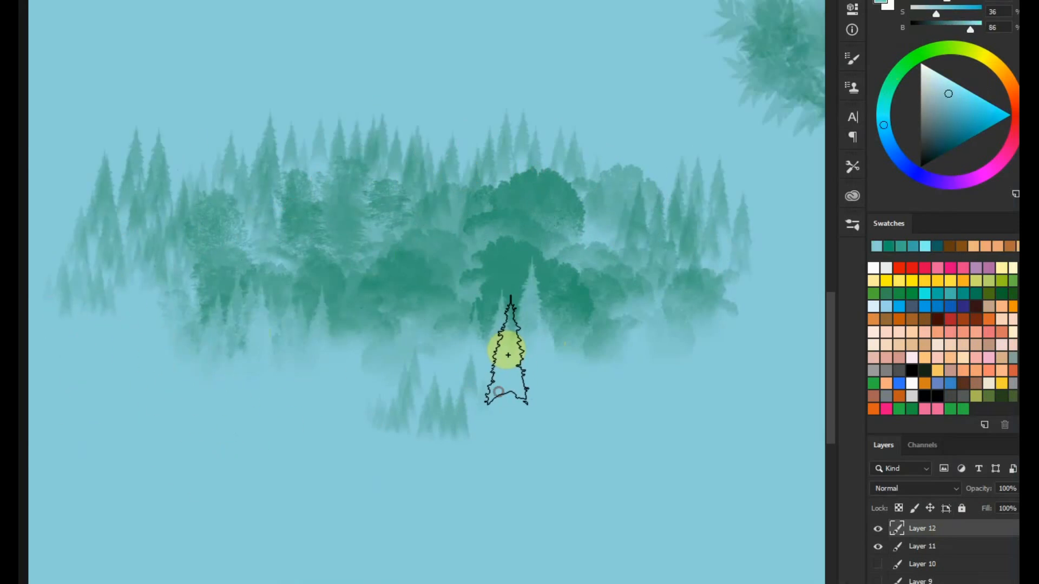
{"action": "left_click", "coordinate": [579, 583]}
{"action": "key", "text": "Escape"}
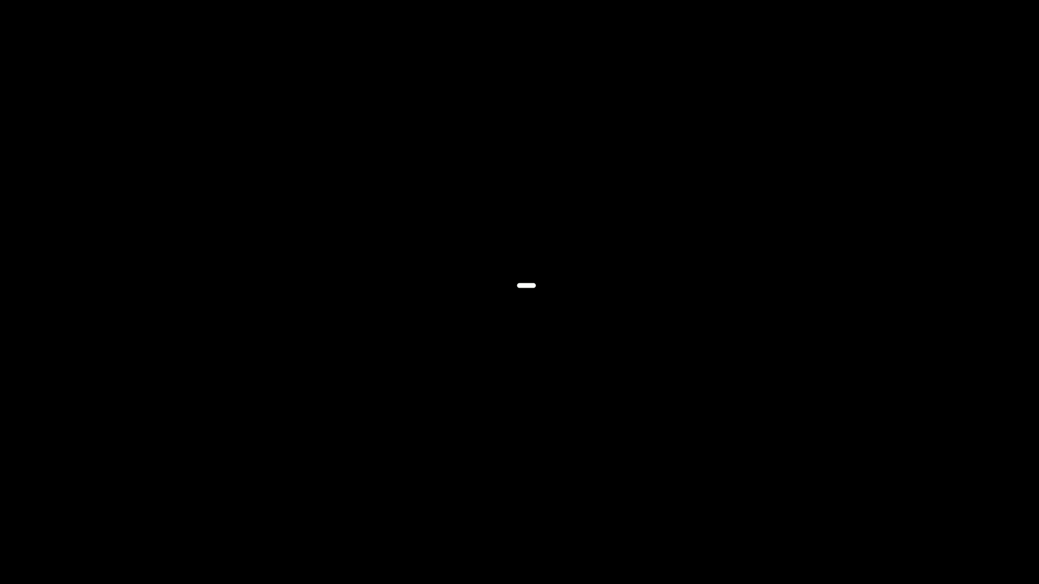